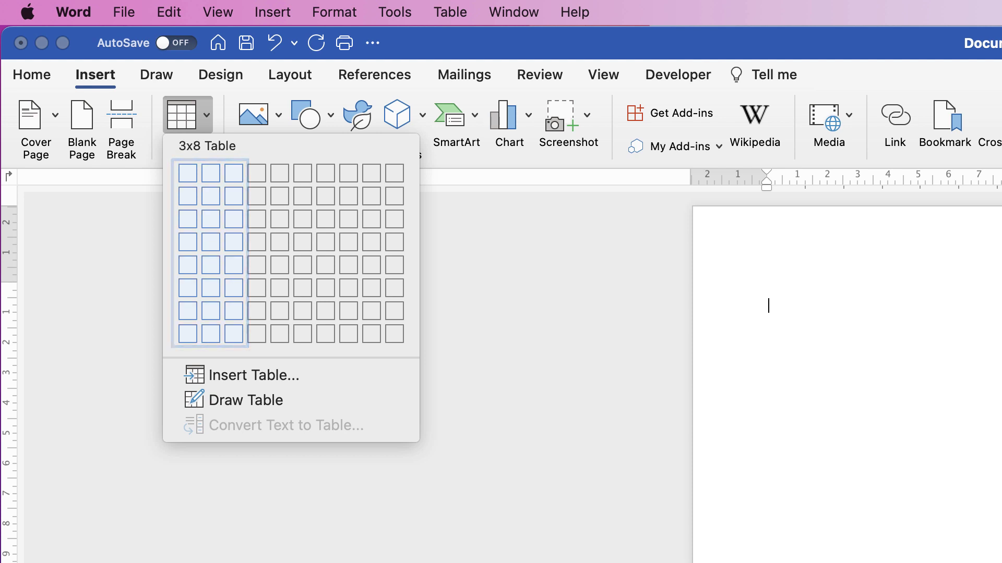
Step: Insert a table of 3 columns and 8 rows, giving all its cells a 0.8 cm height and centre-left alignment
click(233, 334)
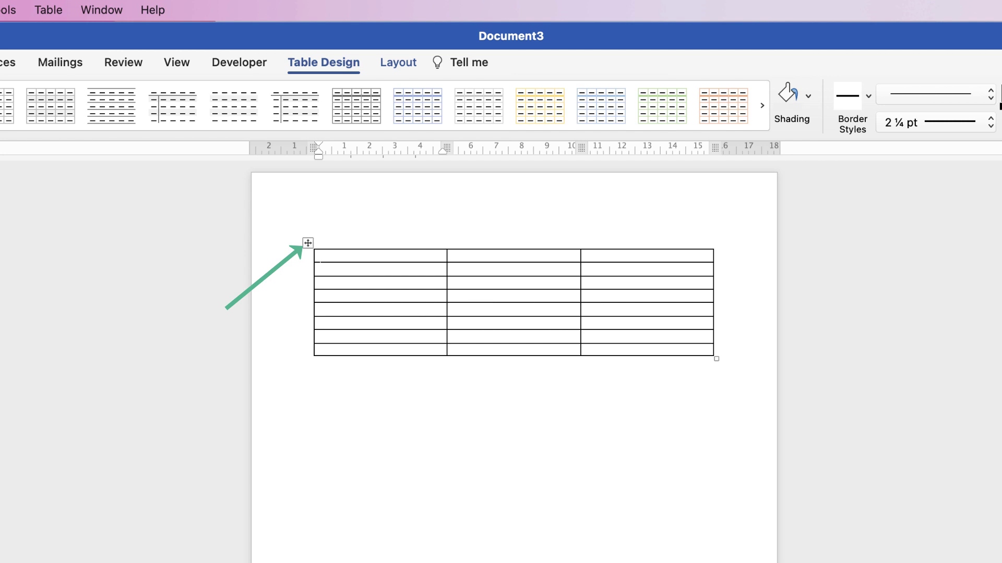
click(307, 243)
click(398, 62)
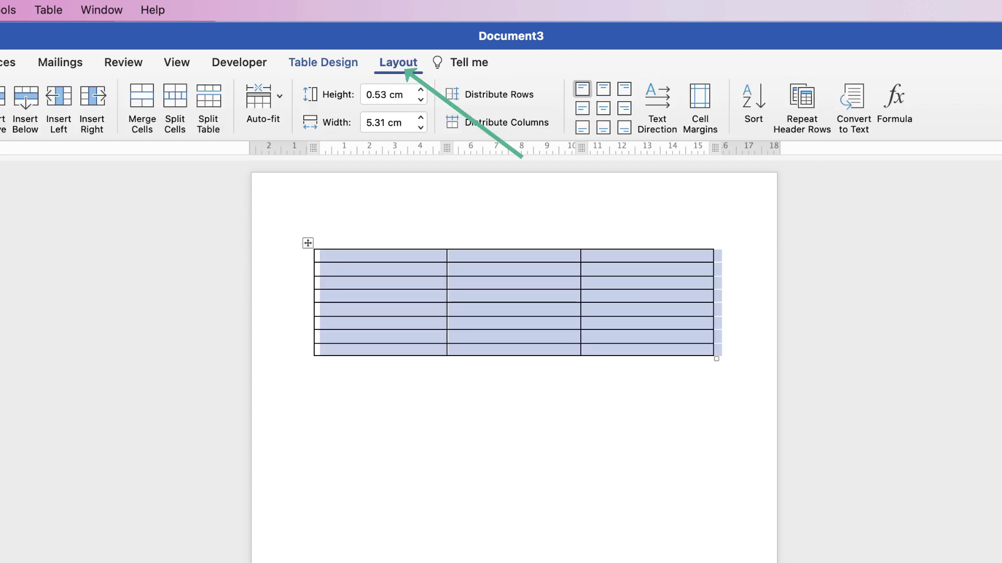
click(385, 94)
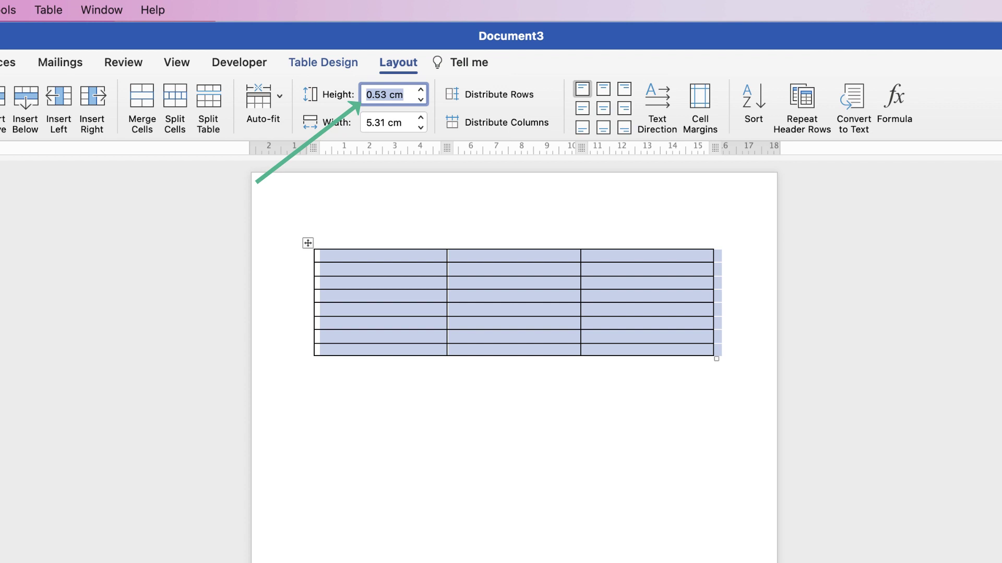
text(.8)
key(Return)
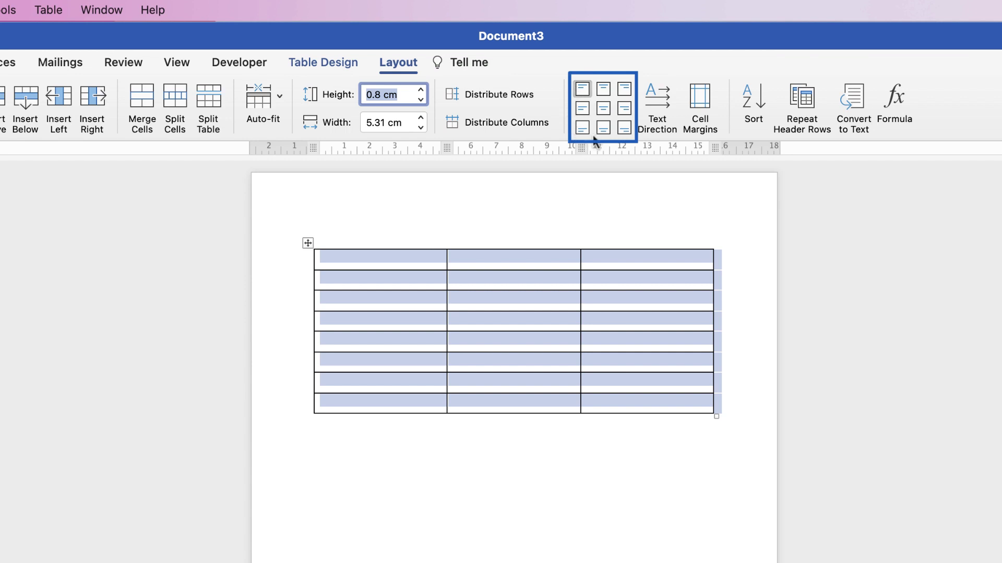
click(584, 108)
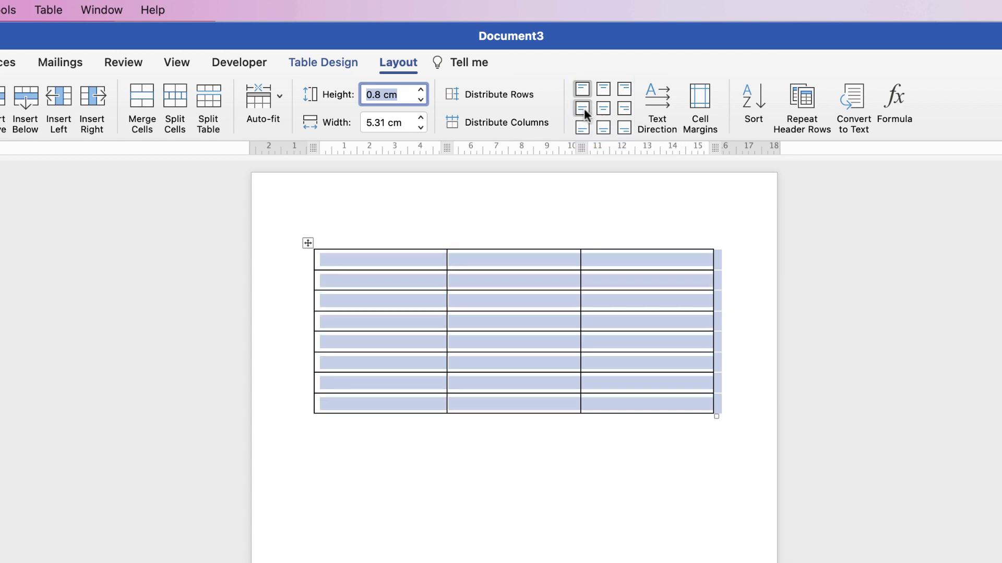
Step: Enter "WEEK/PERIOD" in bold in the table's first cell and merge the two empty cells beside it
click(395, 262)
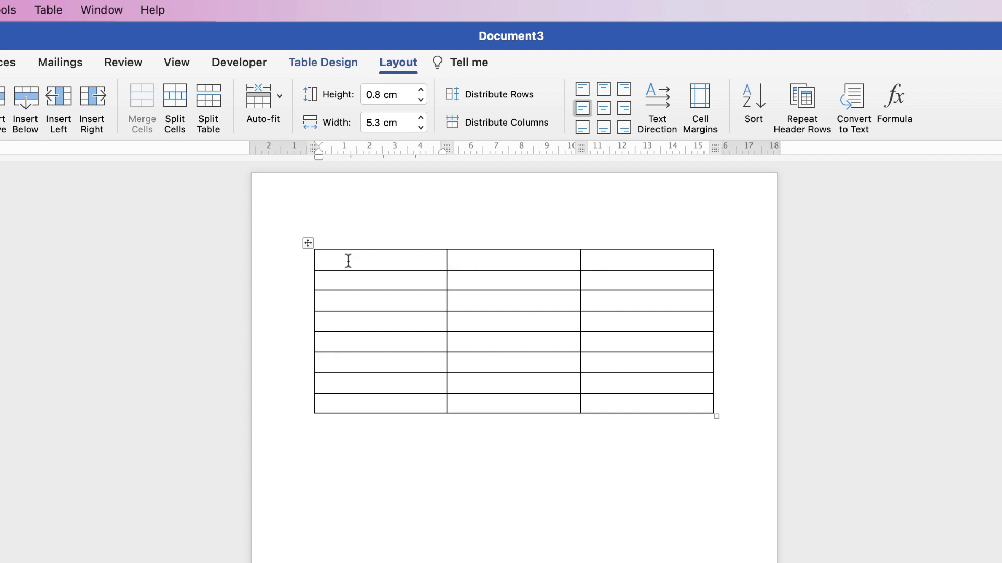
text(WEEK/PERIOD)
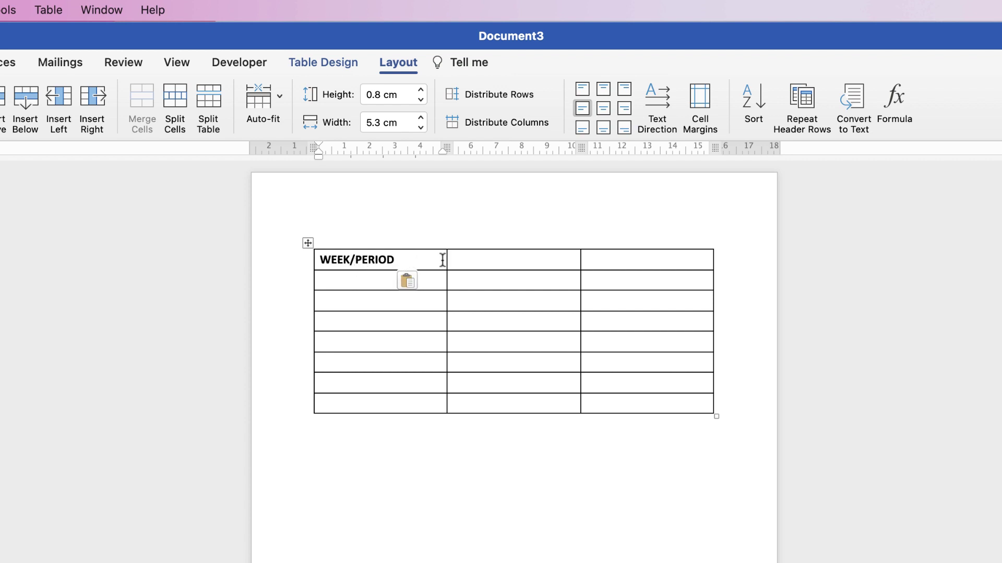
drag(599, 260, 564, 263)
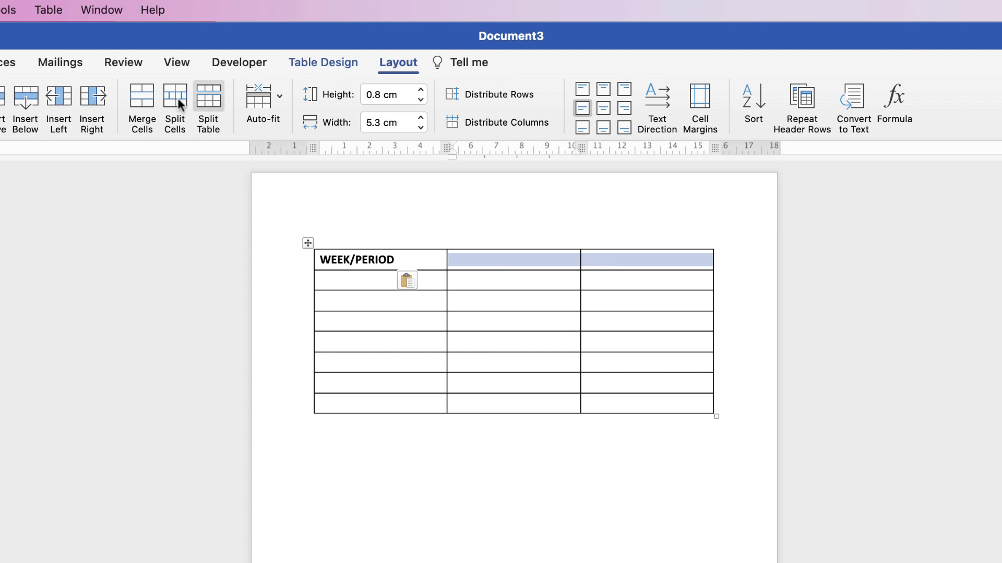
click(134, 105)
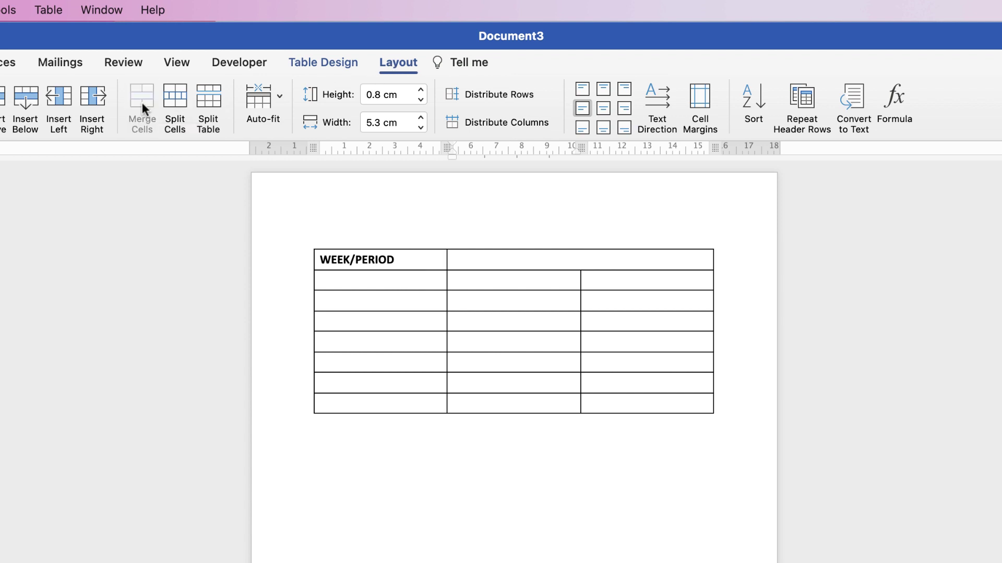
Step: Enter "SUBJECT/TOPIC" in bold in the second row's first cell and merge the two empty cells beside it
click(383, 281)
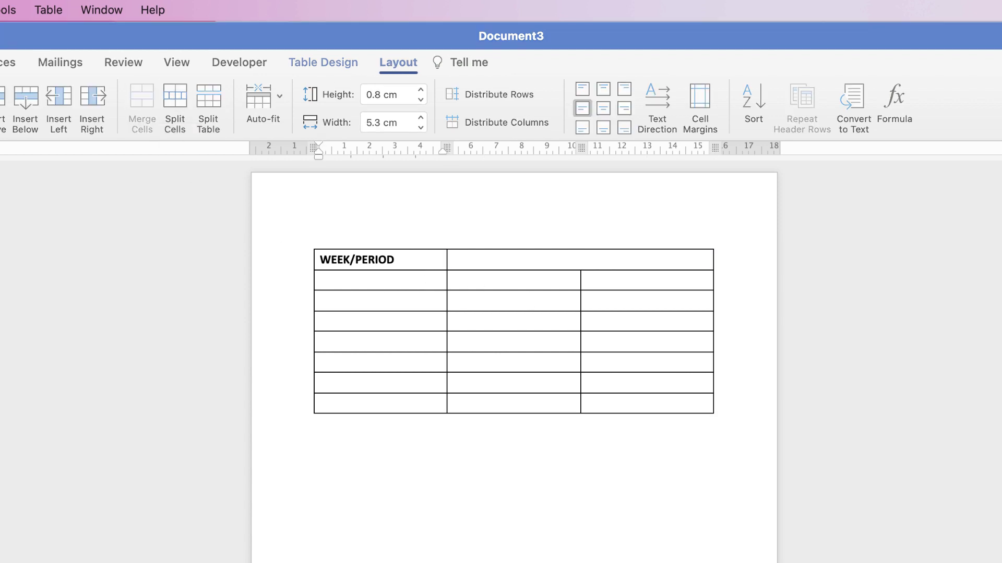
text(SUBJECT/TOPIC)
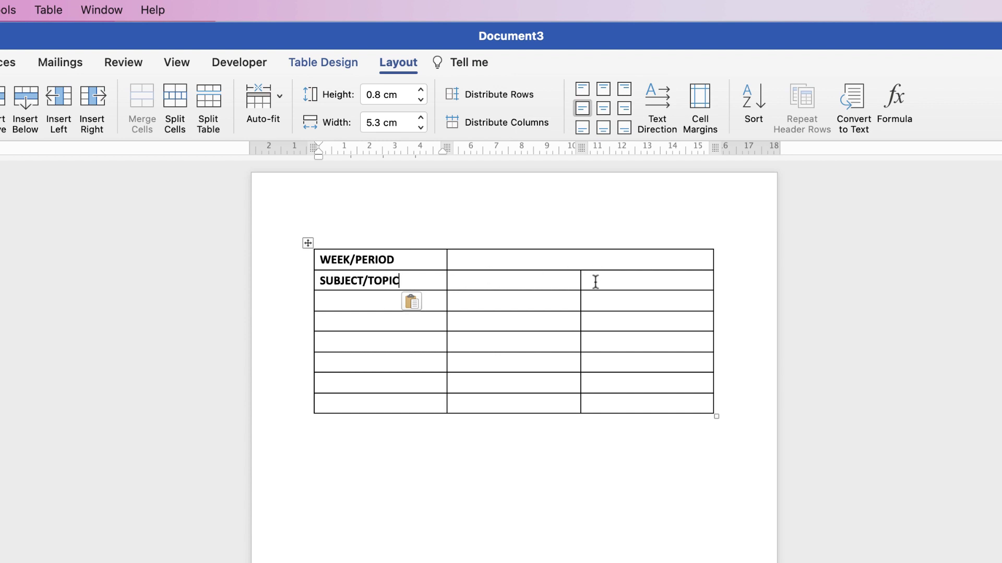
drag(595, 282, 570, 282)
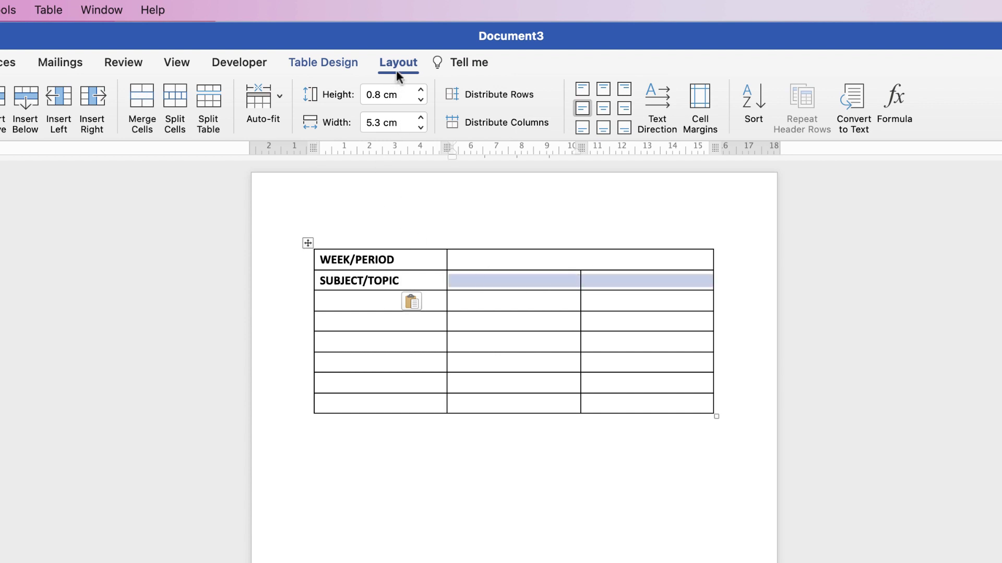
click(139, 108)
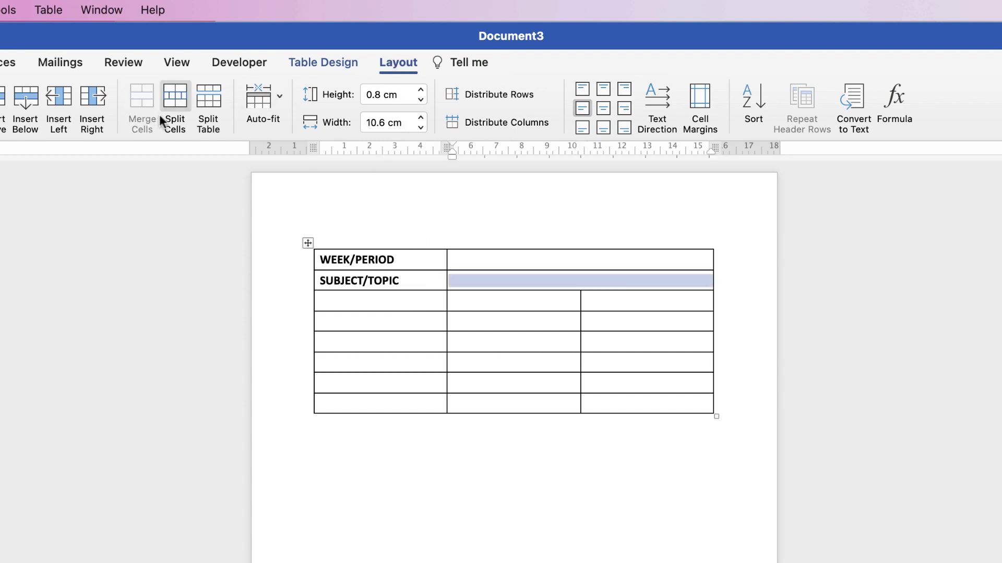
Step: Enter "STUDY GOALS" in bold in the first cell of the third row
click(333, 275)
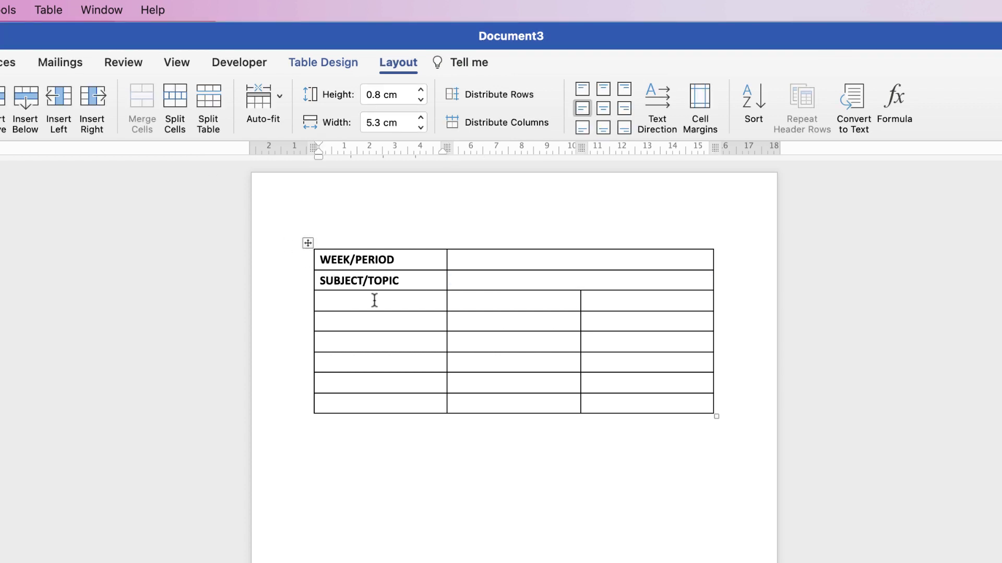
text(STUDY GOALS)
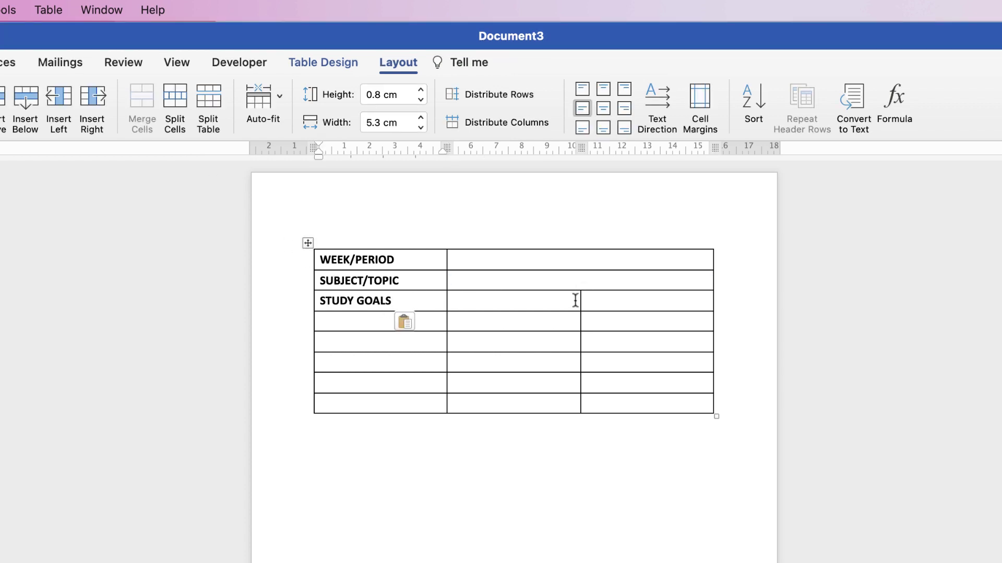
Step: Enter "[Specify the week or time period you're planning for]" beside WEEK/PERIOD and "[Specify the subject or topic you're studying]" beside SUBJECT/TOPIC
click(526, 262)
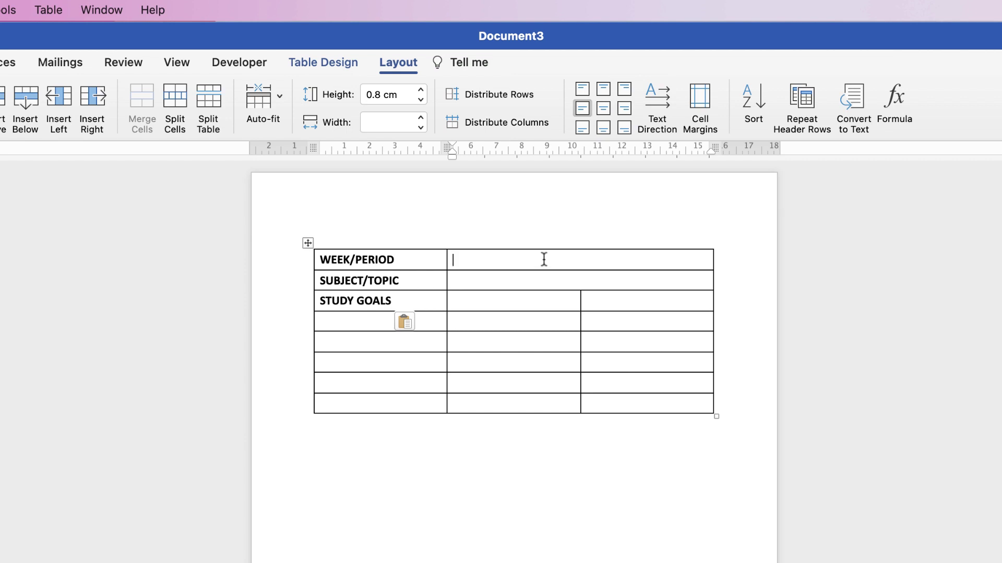
text([Specify the week or time period you're planning for])
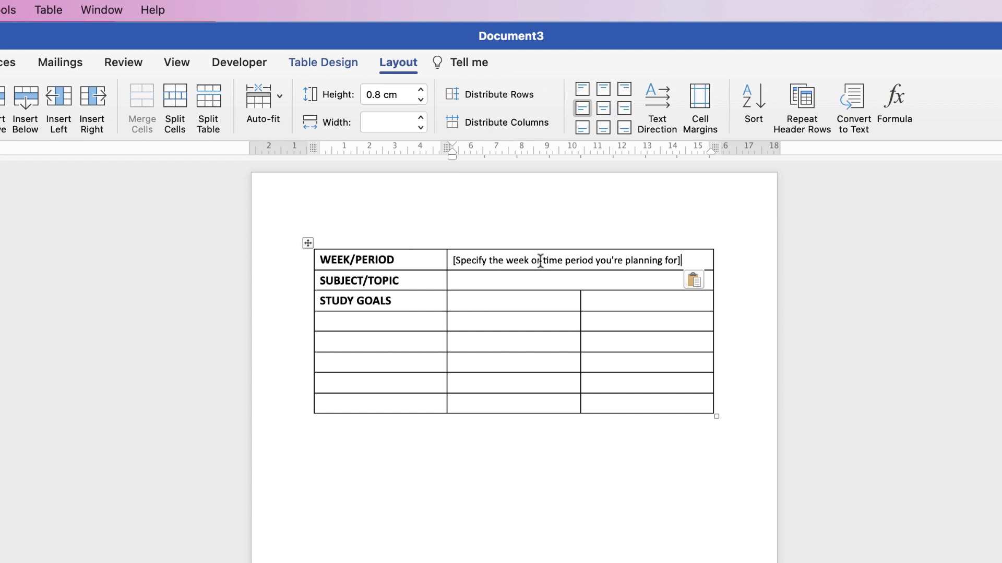
click(474, 281)
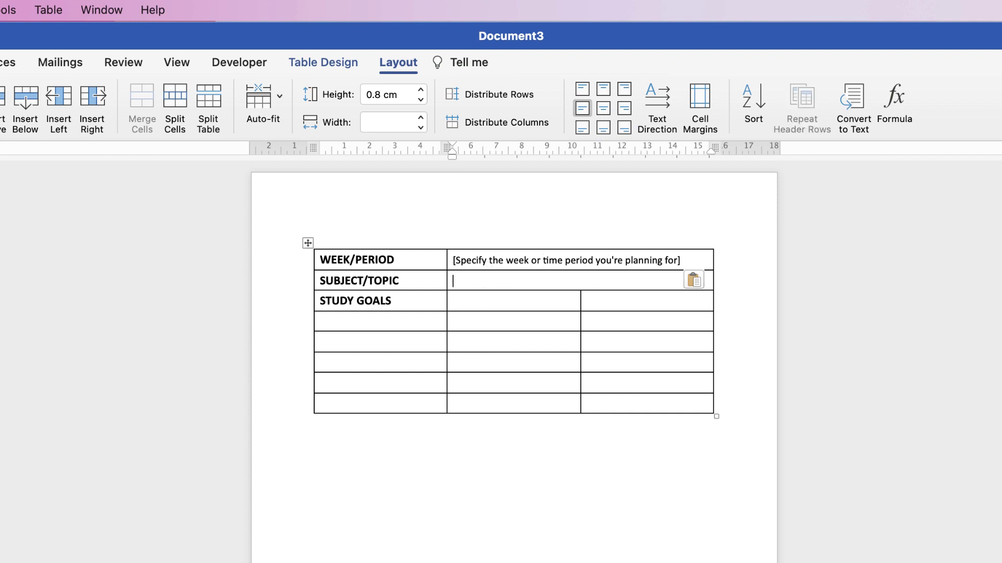
text([Specify the subject or topic you're studying])
Step: Merge the STUDY GOALS cell with the two empty cells directly beneath it
click(593, 302)
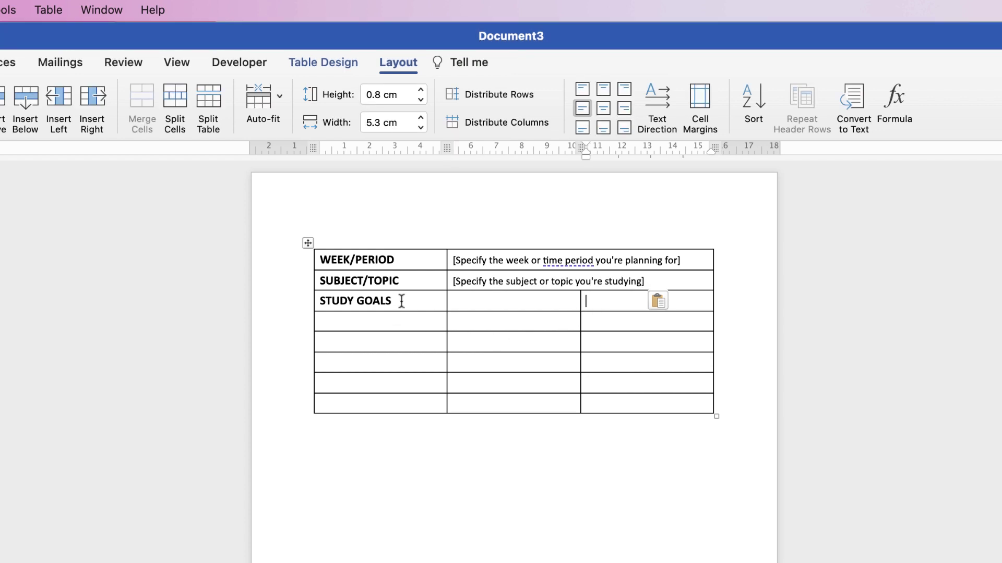
drag(401, 301, 407, 311)
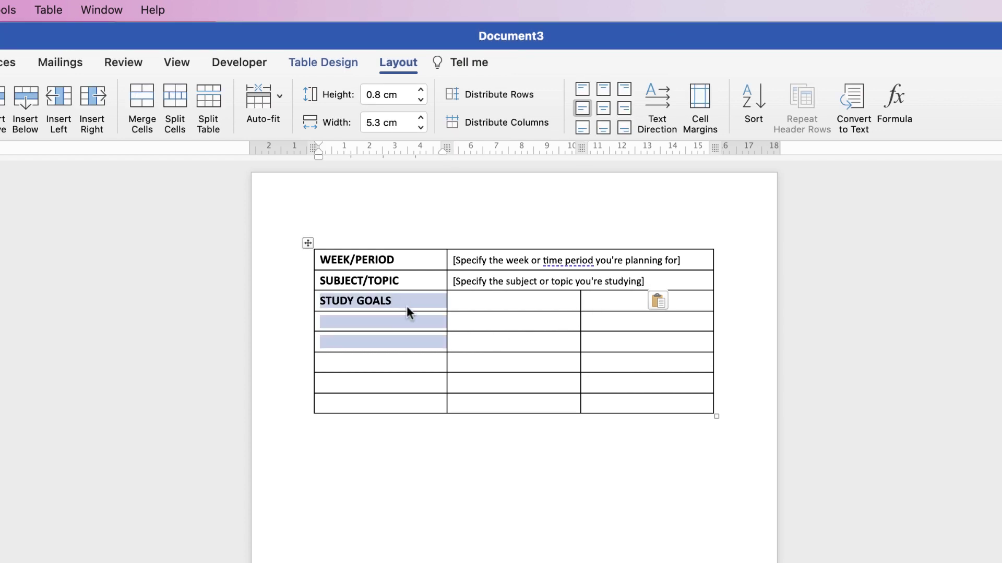
click(153, 112)
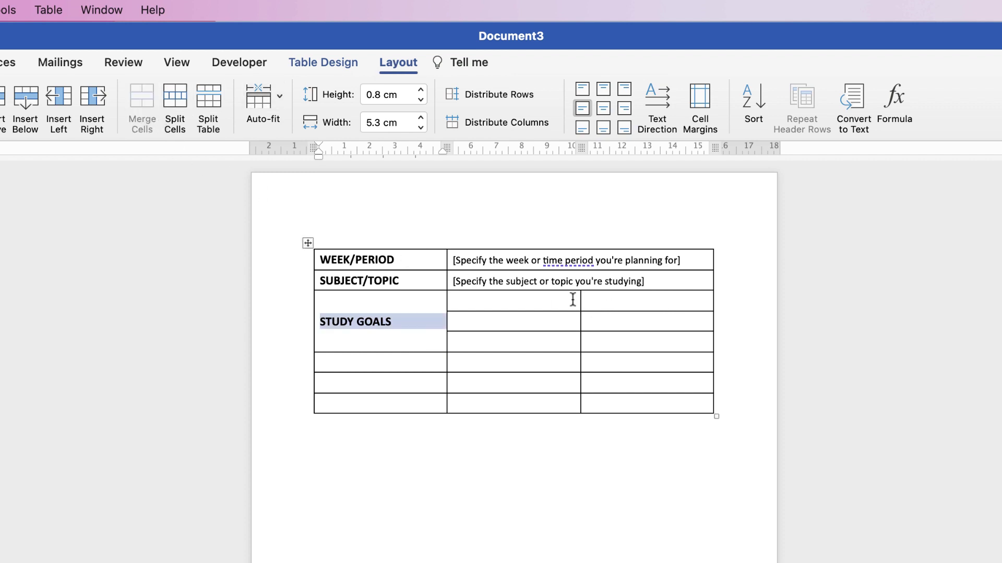
Step: Merge the six empty cells beside STUDY GOALS and enter "[List your specific study goals for this week/period]" in the merged cell
drag(561, 301, 603, 345)
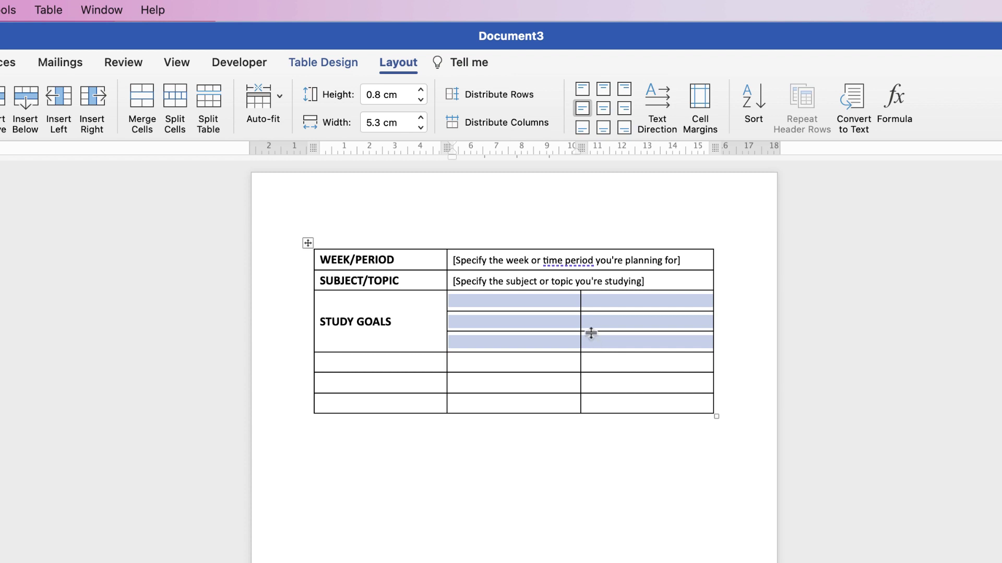
click(142, 107)
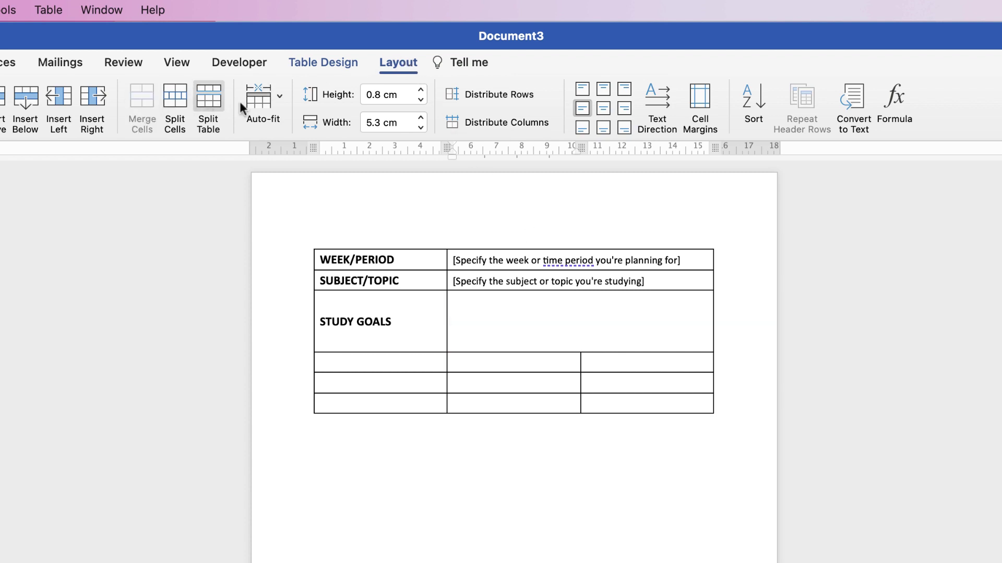
text([List your specific study goals for this week/period])
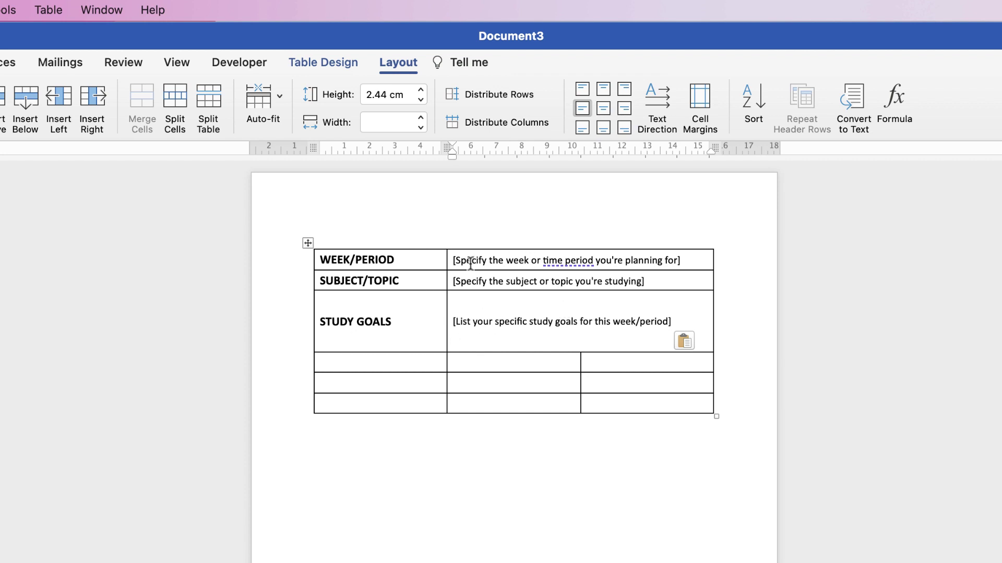
Step: Insert rows below the table's last row until the table fills two pages, undoing the surplus row that creates a third page
click(621, 404)
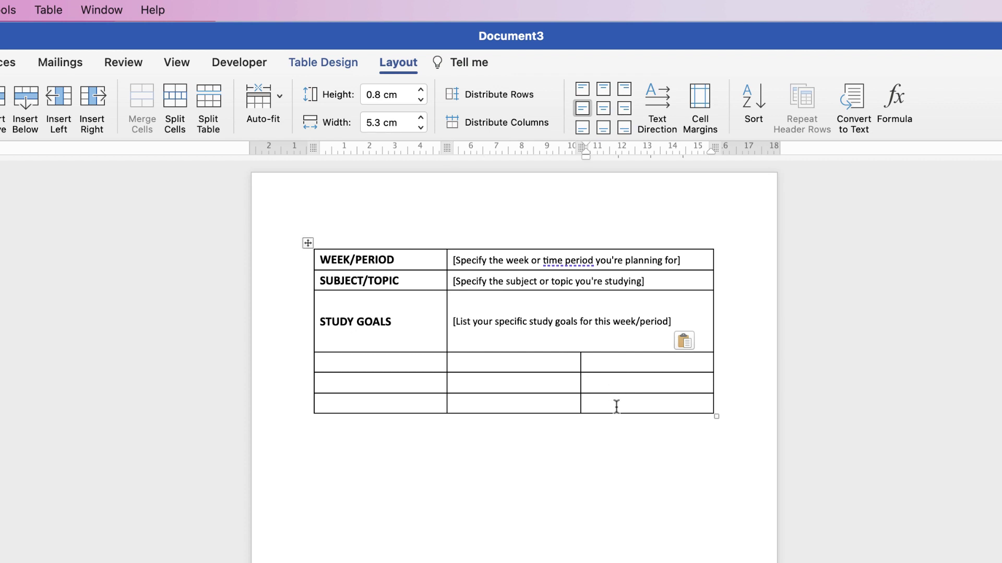
click(501, 405)
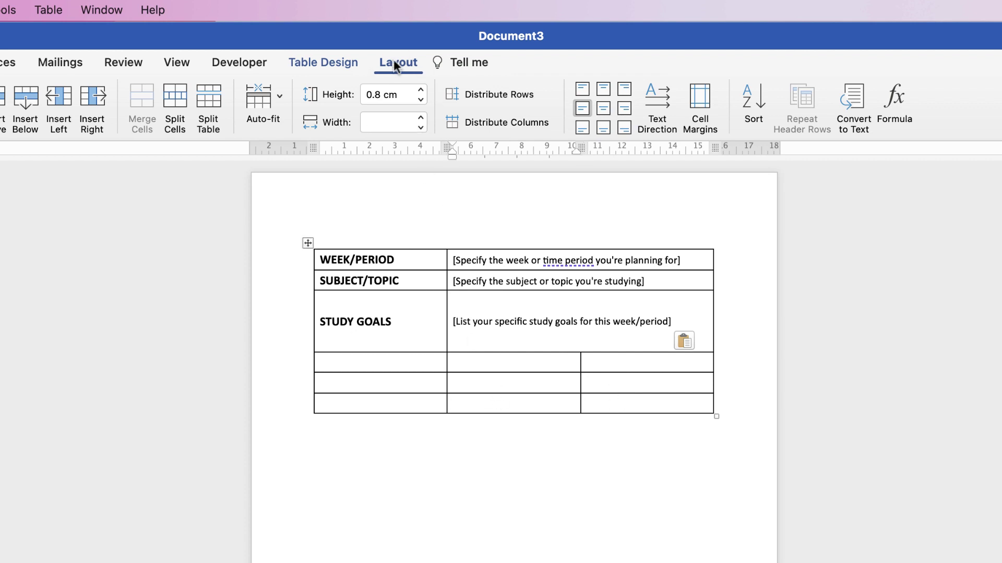
click(24, 106)
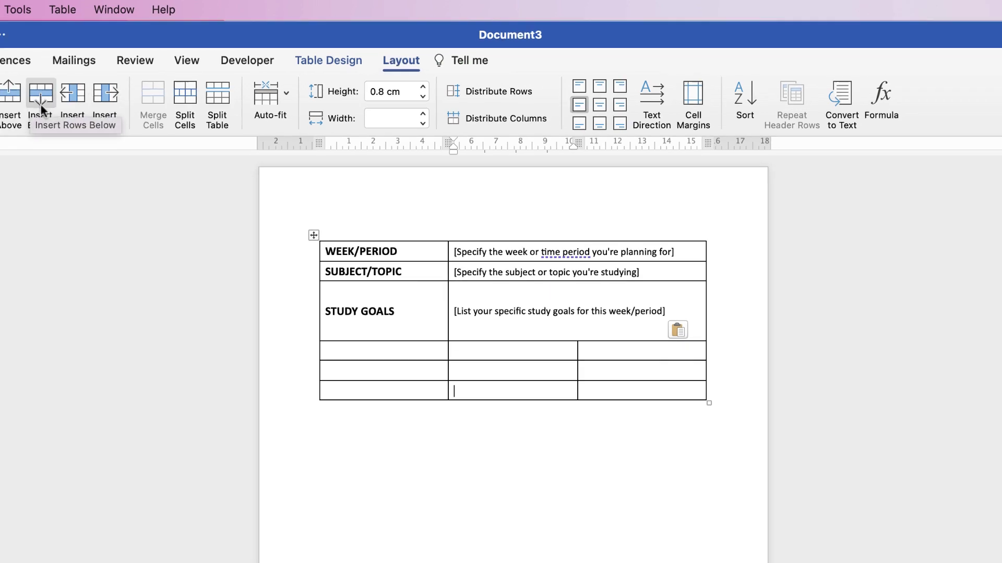
click(24, 105)
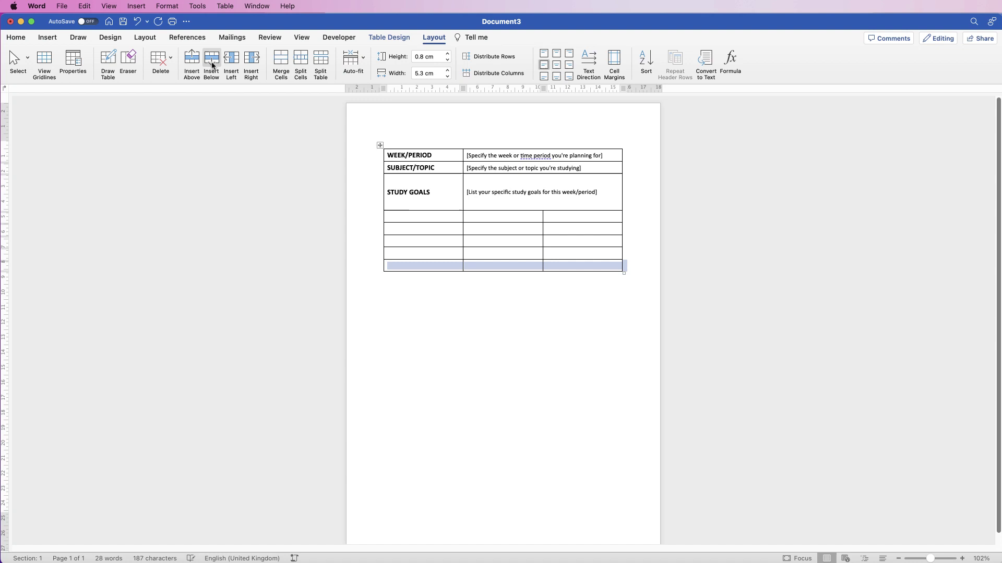
triple_click(212, 65)
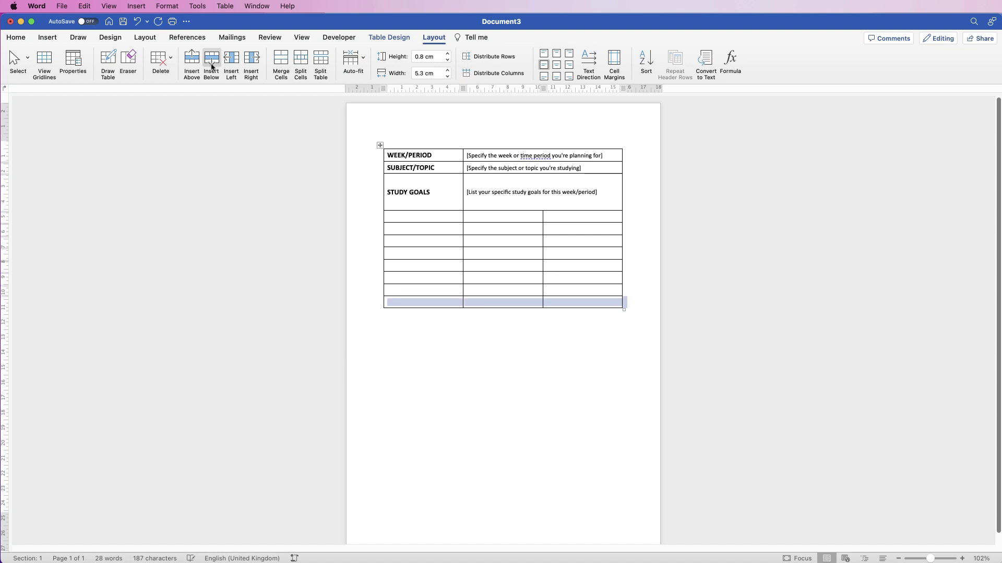
double_click(212, 66)
triple_click(212, 67)
triple_click(211, 68)
triple_click(211, 69)
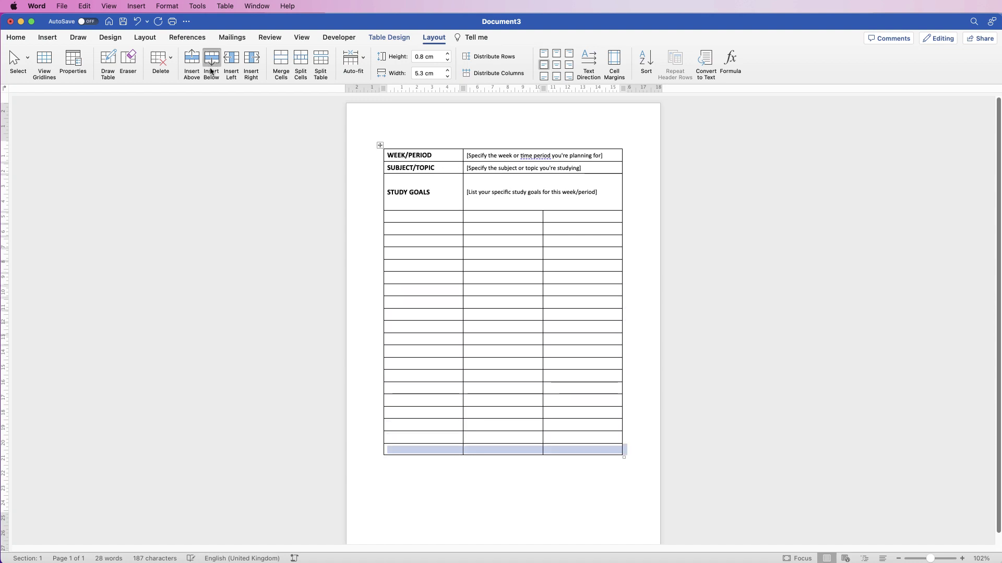
triple_click(211, 70)
double_click(211, 71)
double_click(211, 73)
triple_click(211, 73)
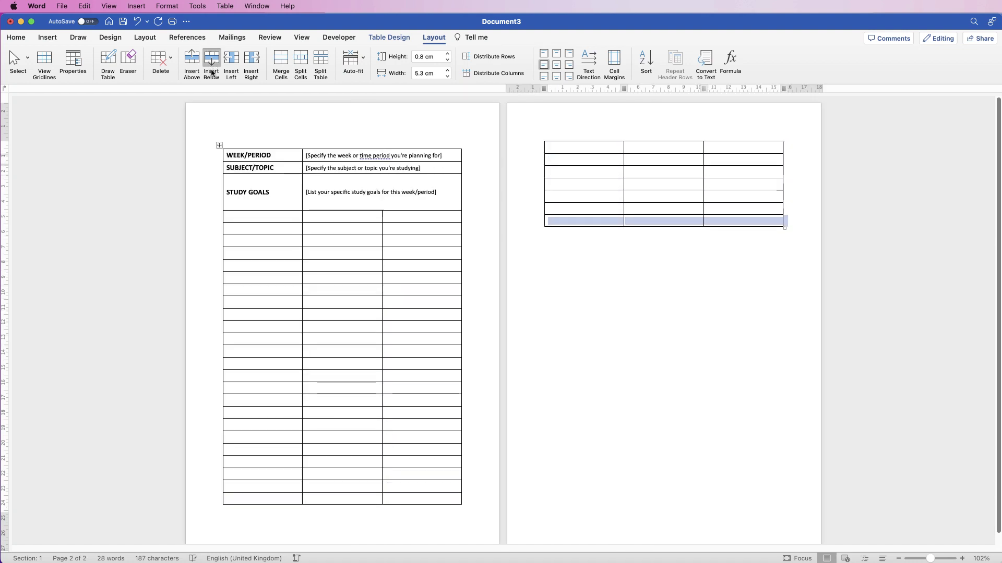
triple_click(212, 74)
triple_click(212, 74)
triple_click(213, 74)
triple_click(212, 74)
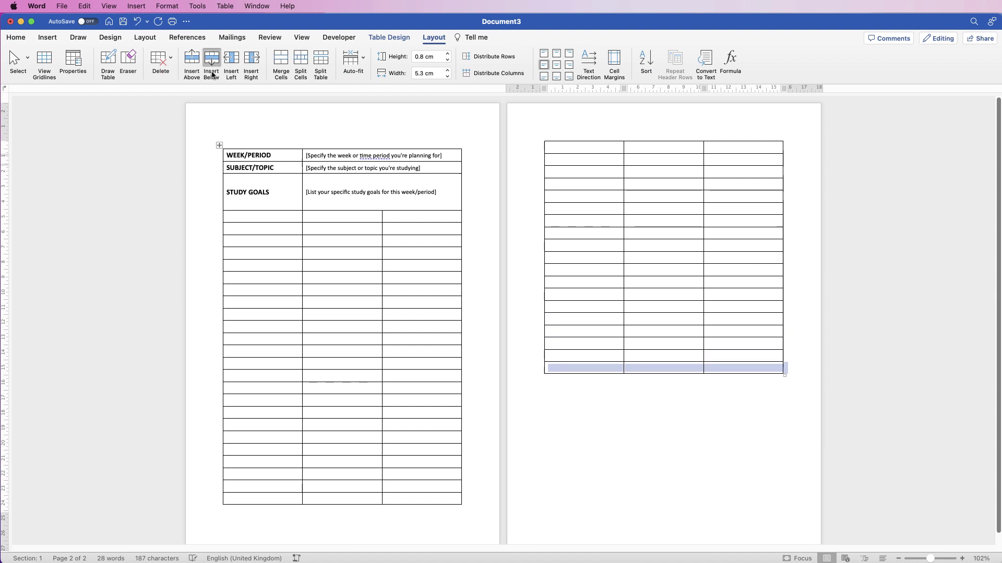
triple_click(213, 75)
triple_click(212, 76)
triple_click(214, 76)
click(211, 73)
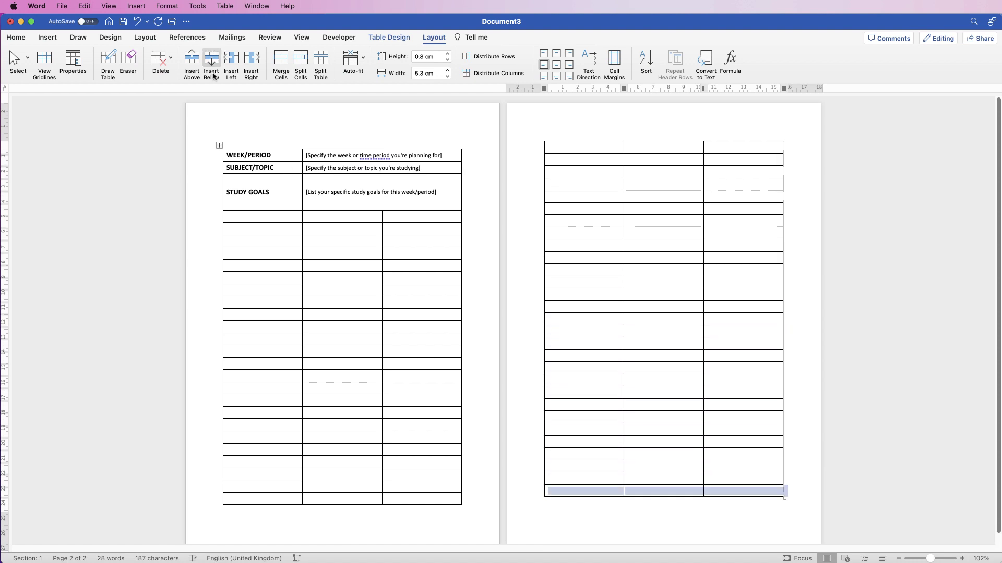
click(212, 73)
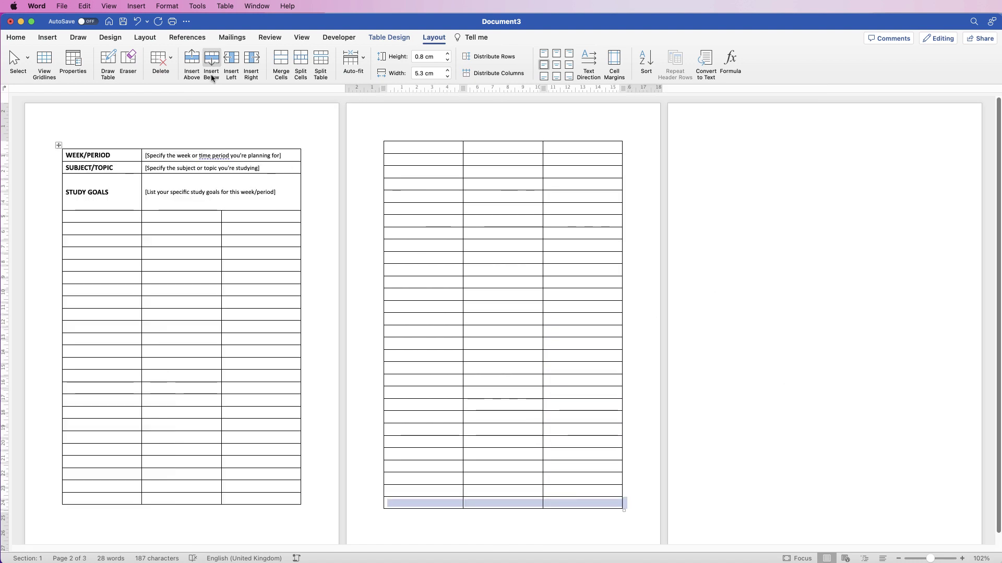
key(super+z)
Step: Merge the three cells of the empty row directly beneath STUDY GOALS into one cell
click(288, 216)
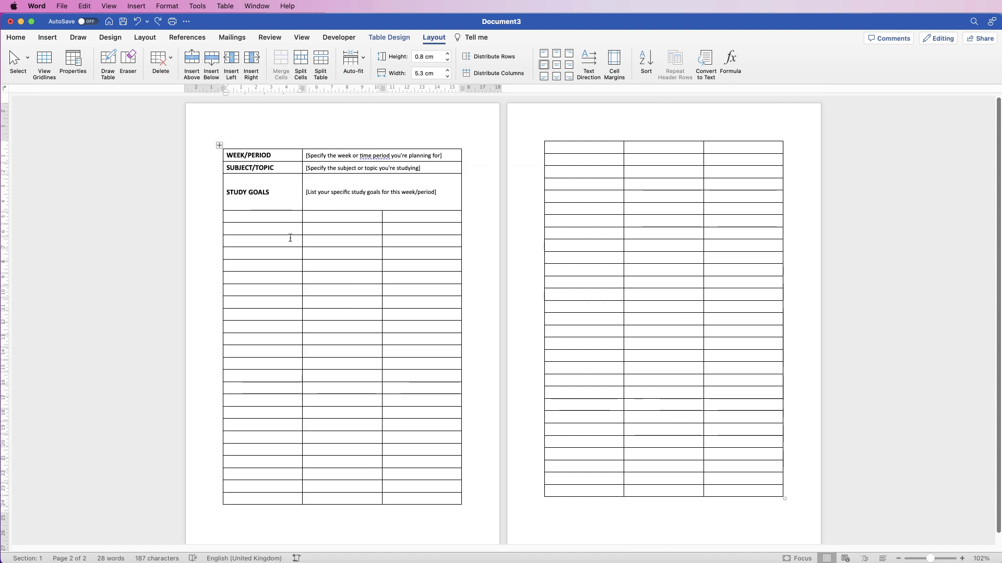
drag(274, 218, 397, 218)
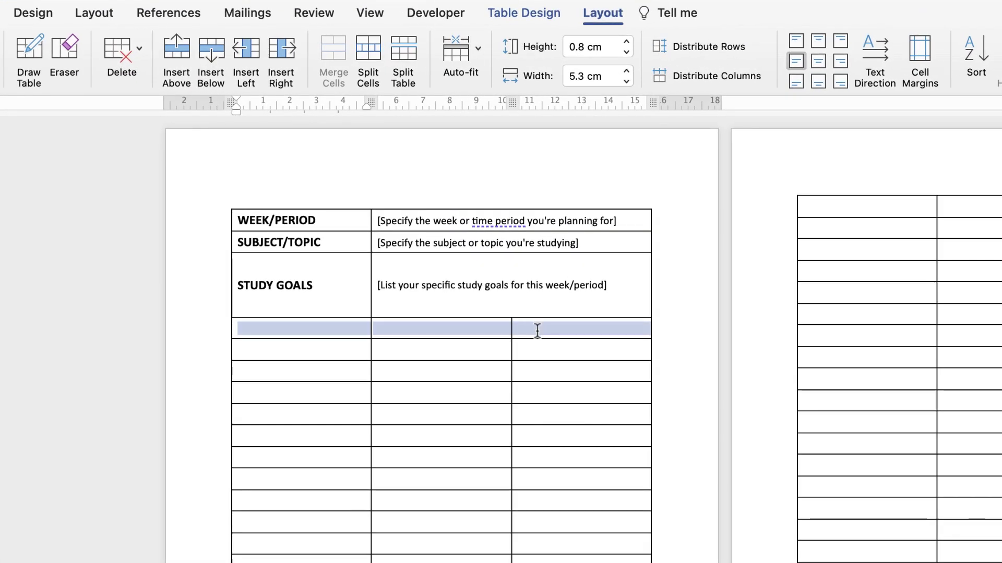
drag(538, 330, 540, 330)
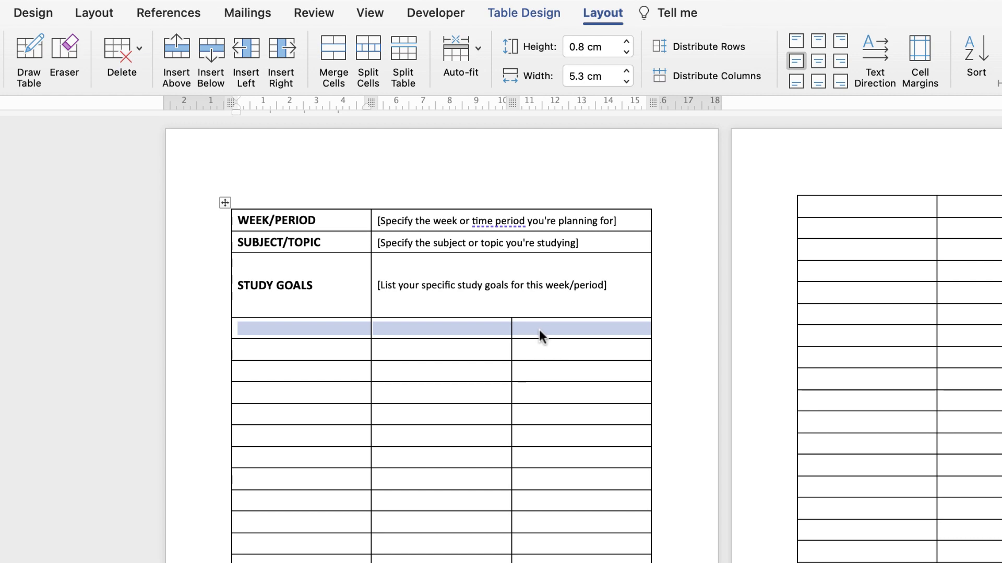
click(332, 55)
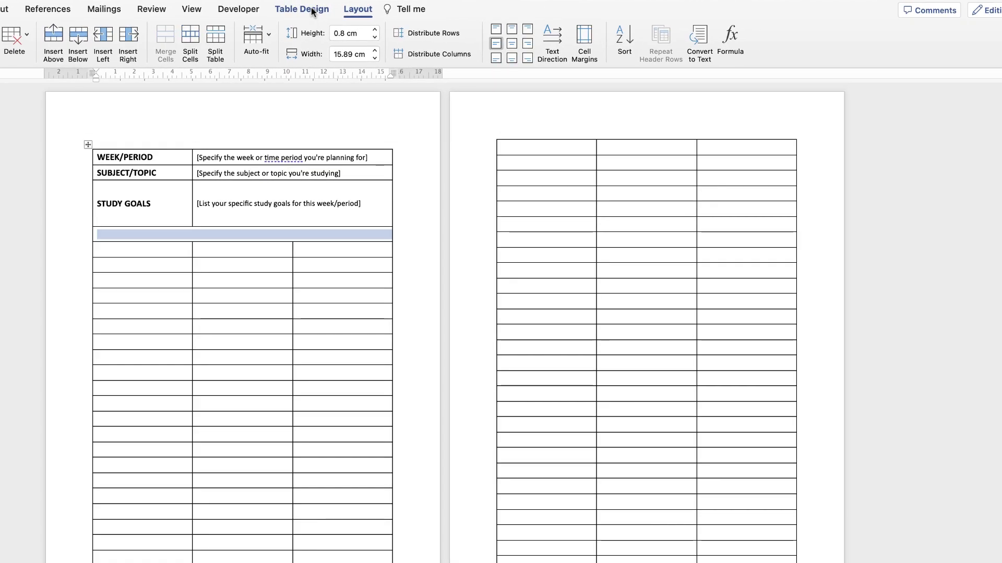
Step: Remove the left and right borders of the merged row beneath STUDY GOALS
click(313, 10)
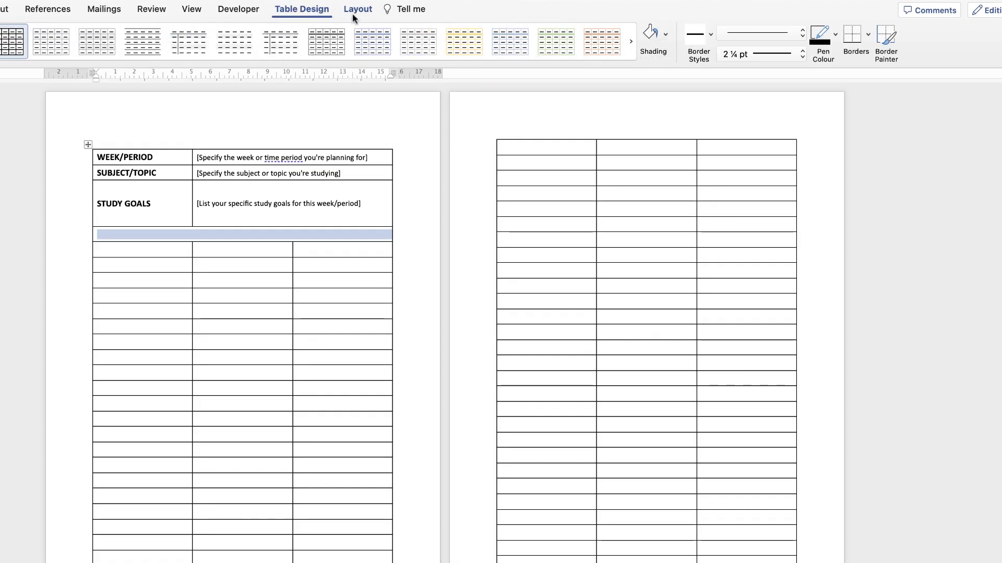
click(868, 35)
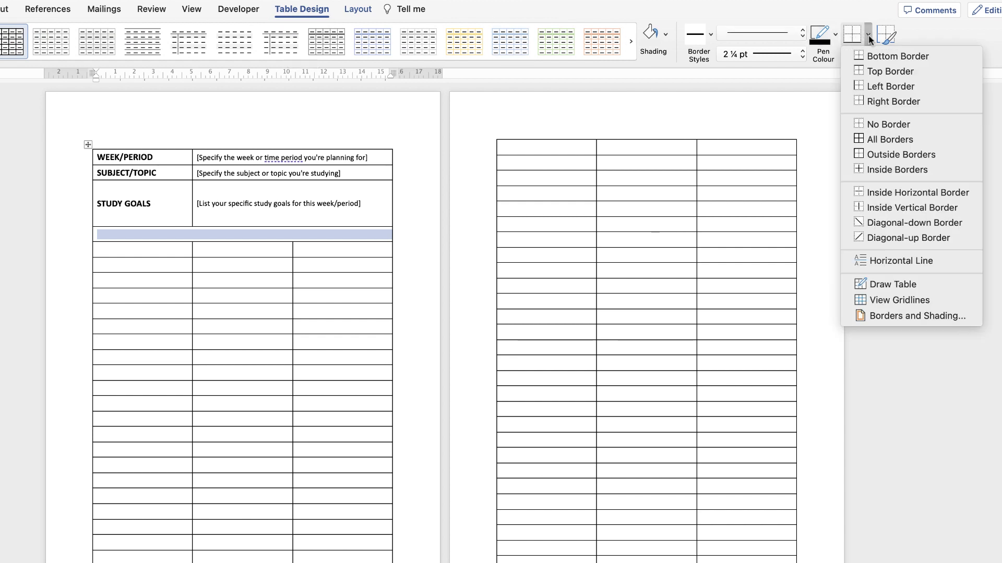
click(871, 86)
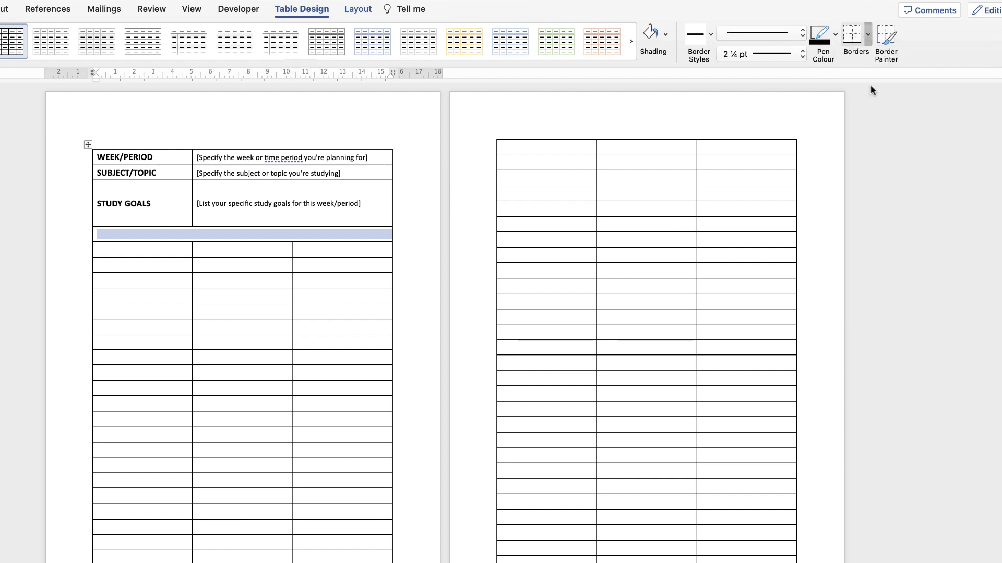
click(867, 35)
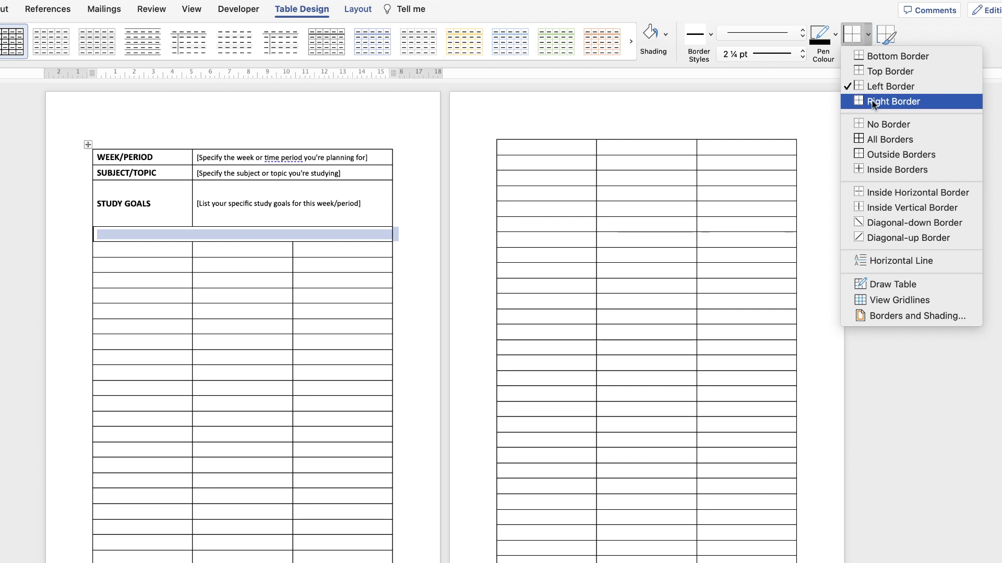
click(872, 101)
click(402, 237)
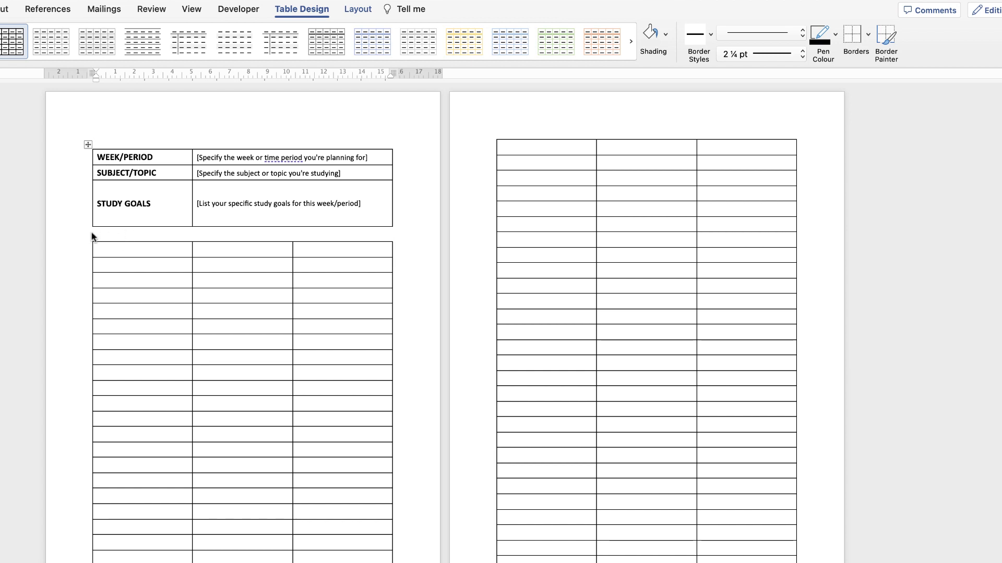
Step: Enter "DAY 1" in the first cell below the borderless spacer row and format it bold at size 16
click(141, 252)
text(DAY 1)
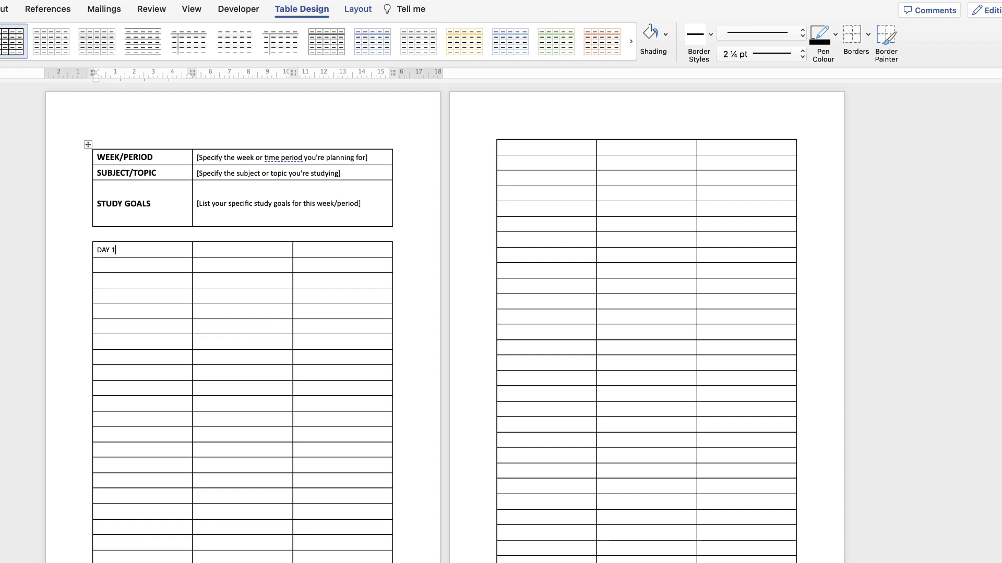
drag(115, 250, 100, 253)
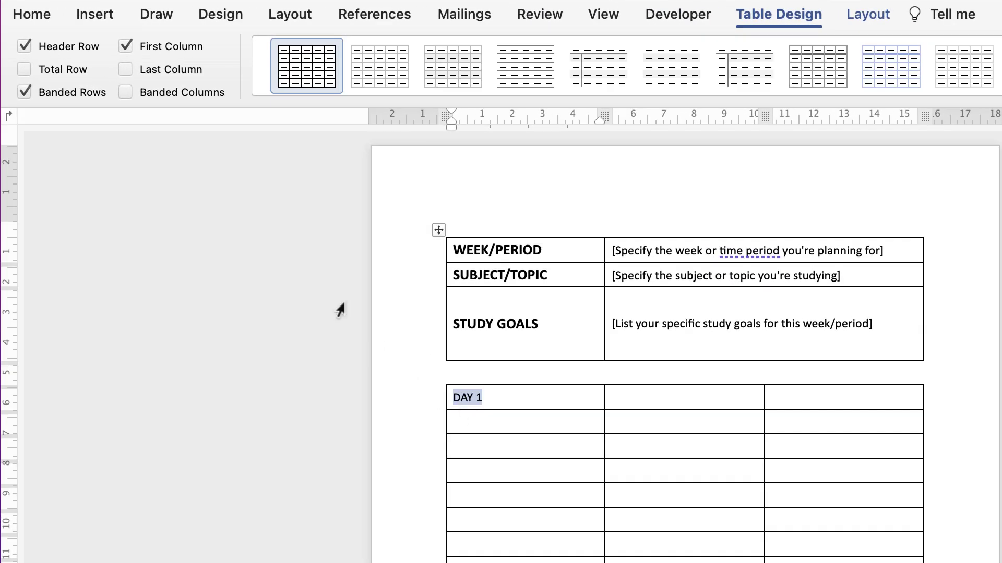
click(32, 14)
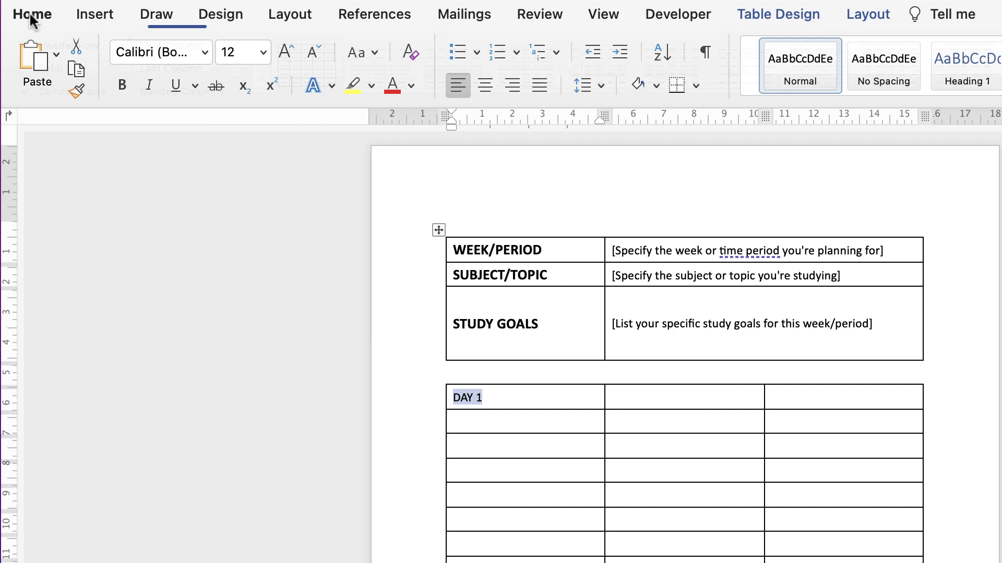
click(121, 85)
click(261, 54)
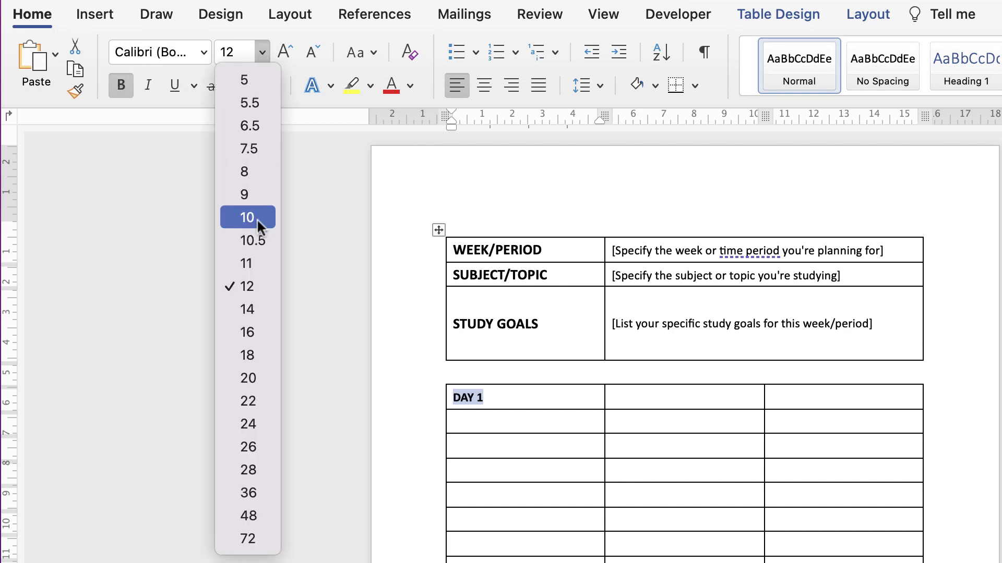
click(250, 331)
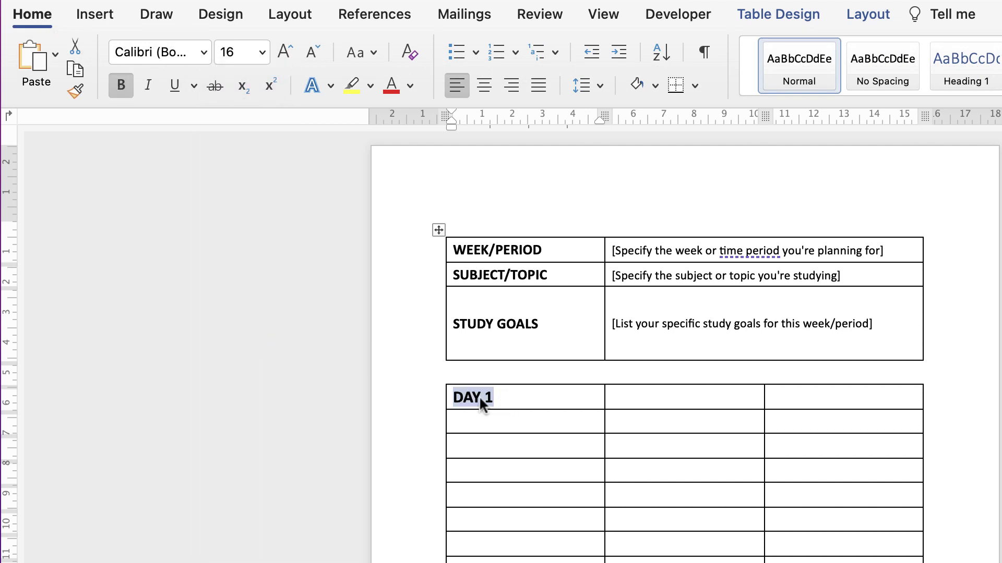
Step: Copy the DAY 1 label into the first column of every fifth row below it, making six copies across both pages
click(75, 70)
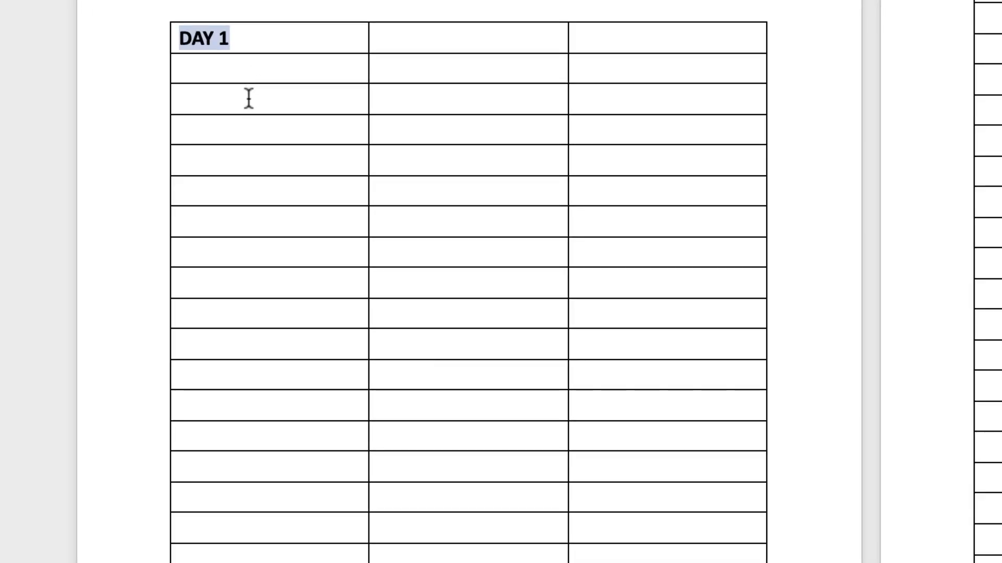
click(224, 192)
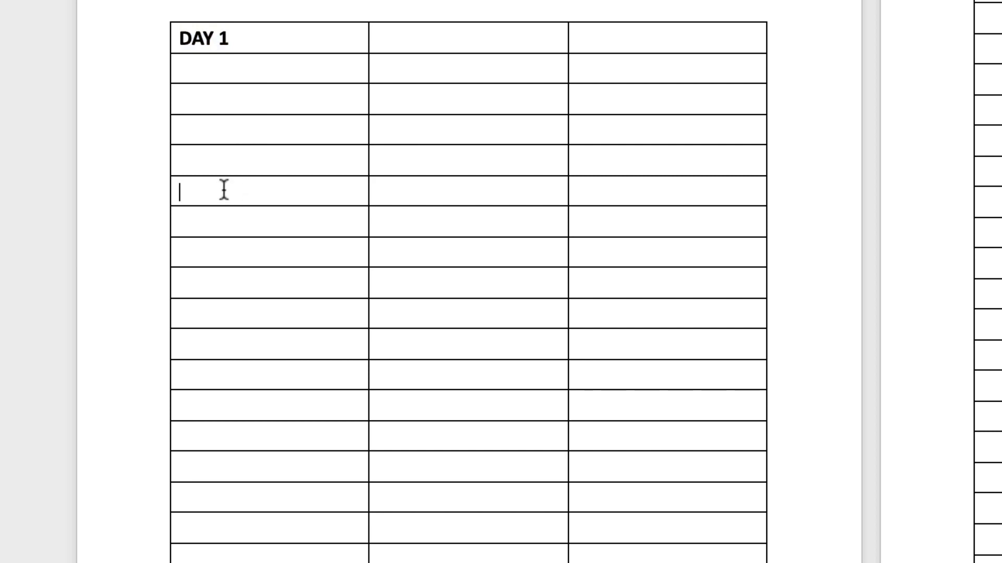
key(ctrl+v)
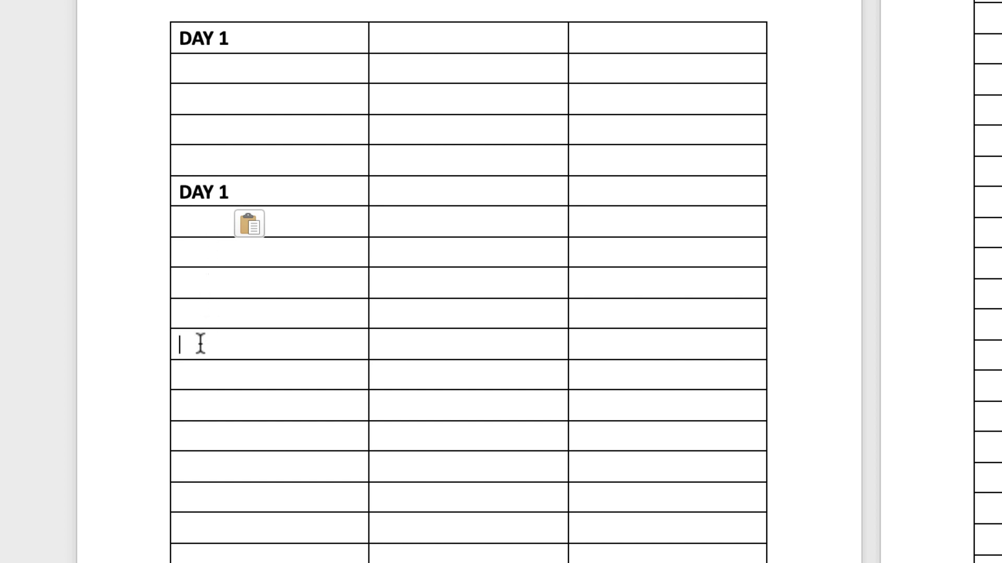
key(cmd+v)
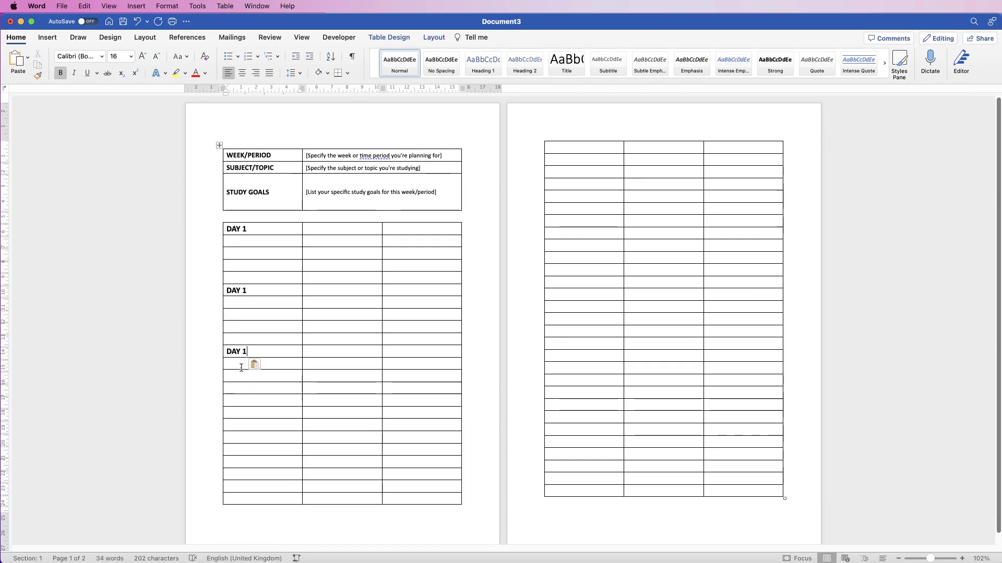
click(235, 413)
key(cmd+v)
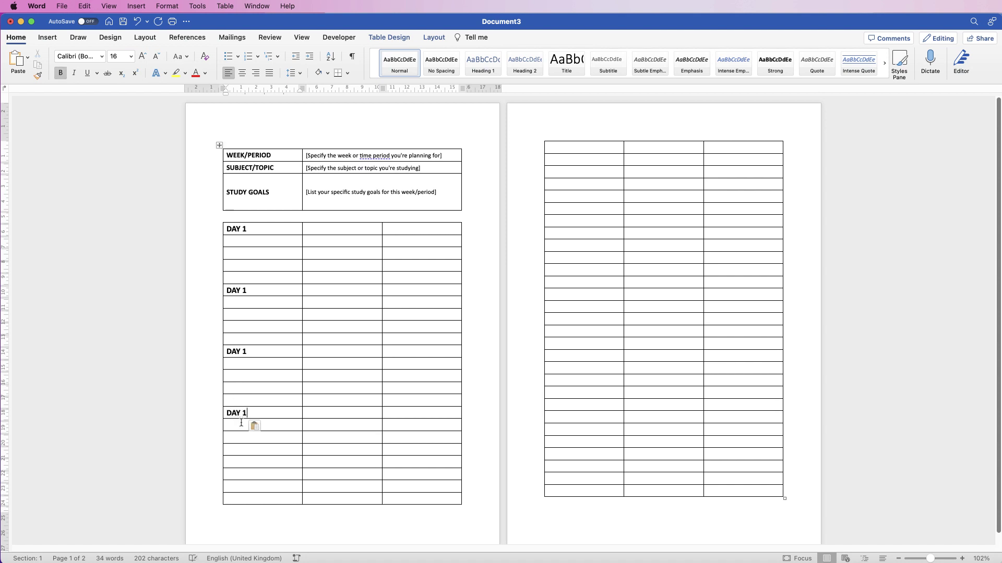
click(232, 475)
key(cmd+v)
click(556, 172)
key(cmd+v)
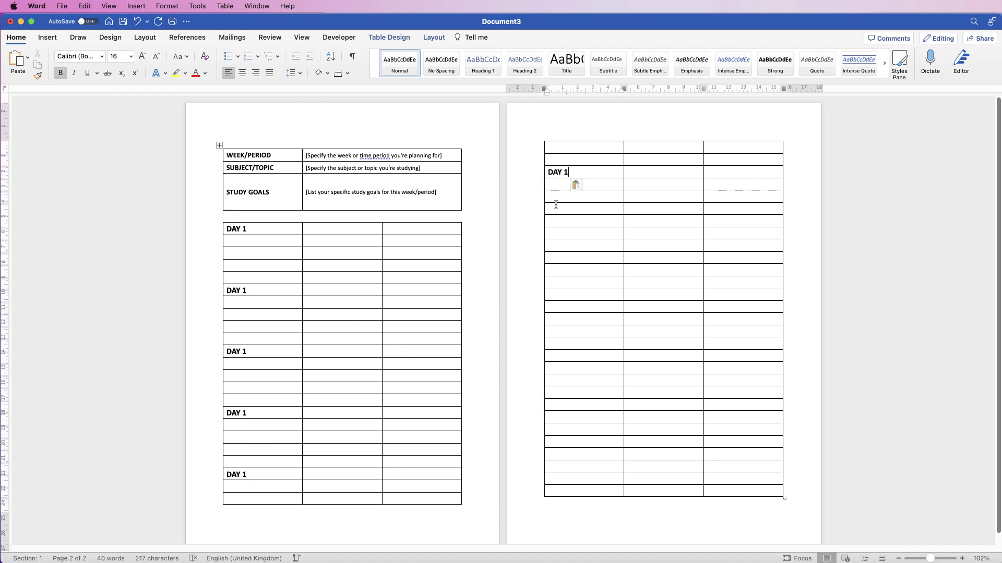
click(556, 233)
key(cmd+v)
Step: Renumber the first five copied DAY 1 labels in order as DAY 2, DAY 3, DAY 4, DAY 5 and DAY 6
click(250, 290)
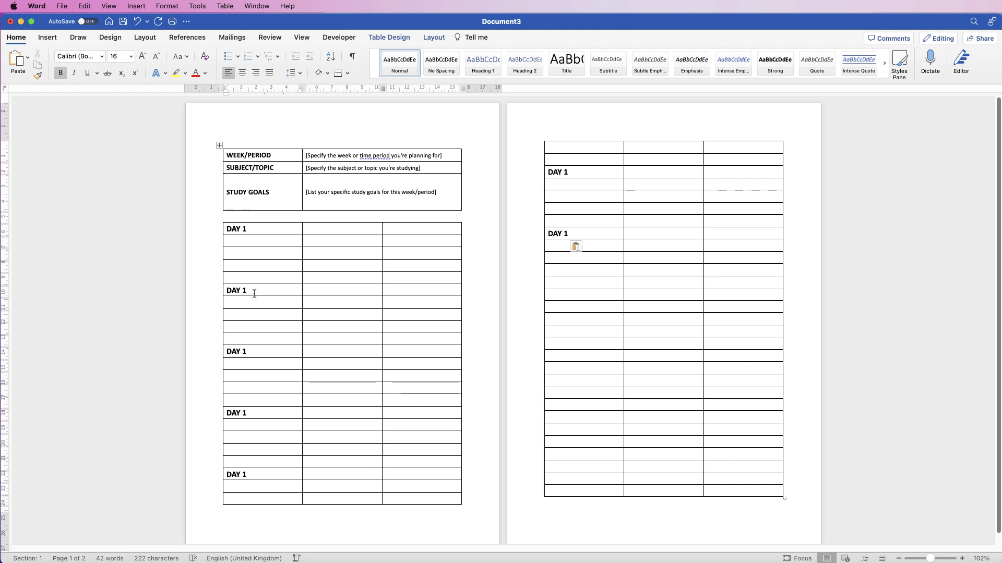
key(BackSpace)
double_click(244, 475)
text(5)
double_click(566, 172)
text(6)
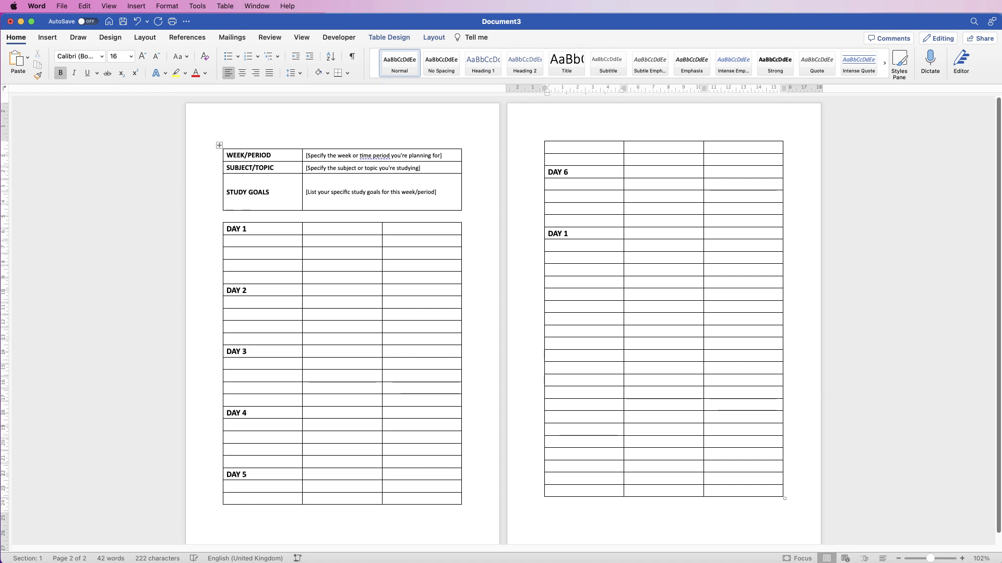
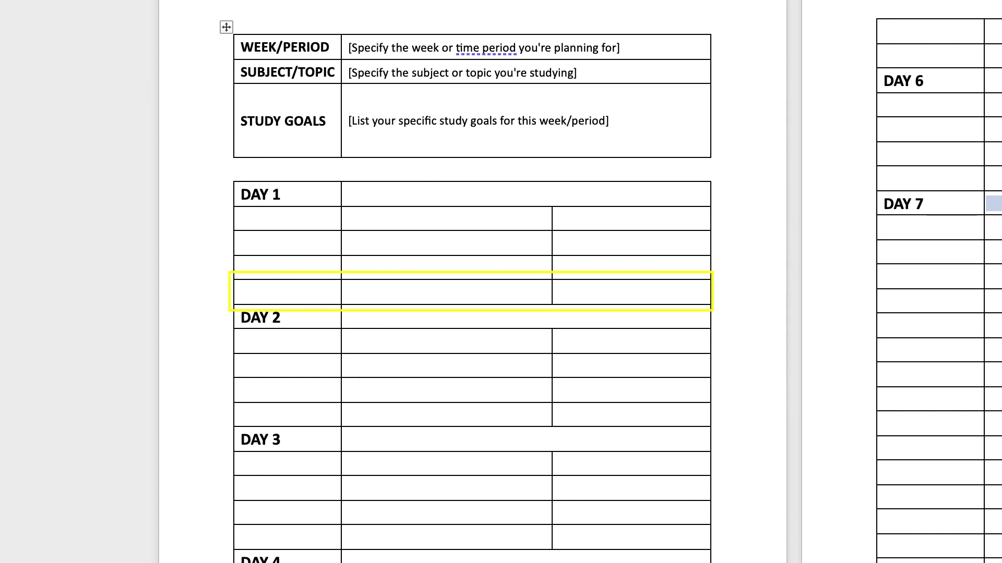
Step: Merge the row directly above DAY 2 into one cell and remove its left and right borders
drag(240, 292, 699, 292)
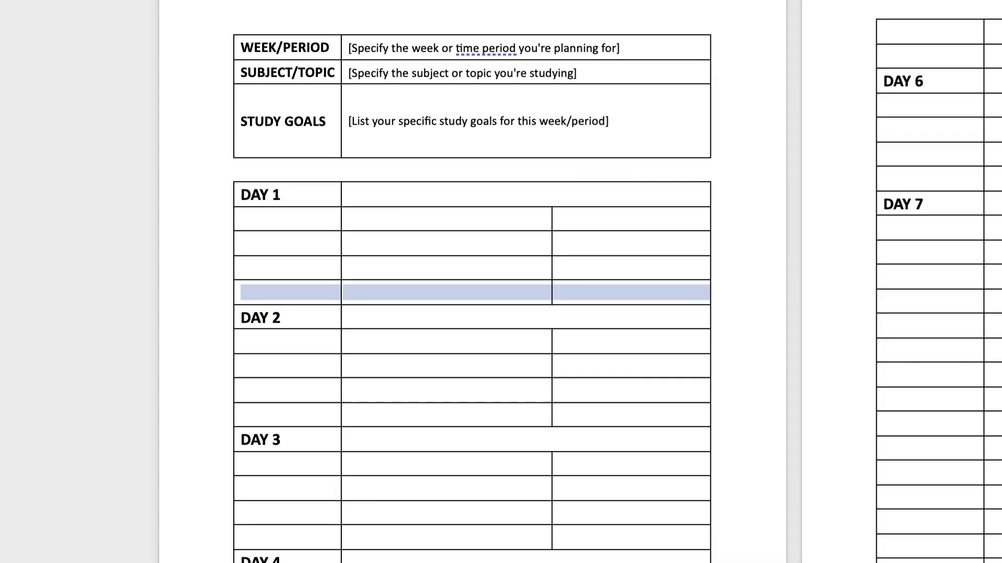
click(340, 0)
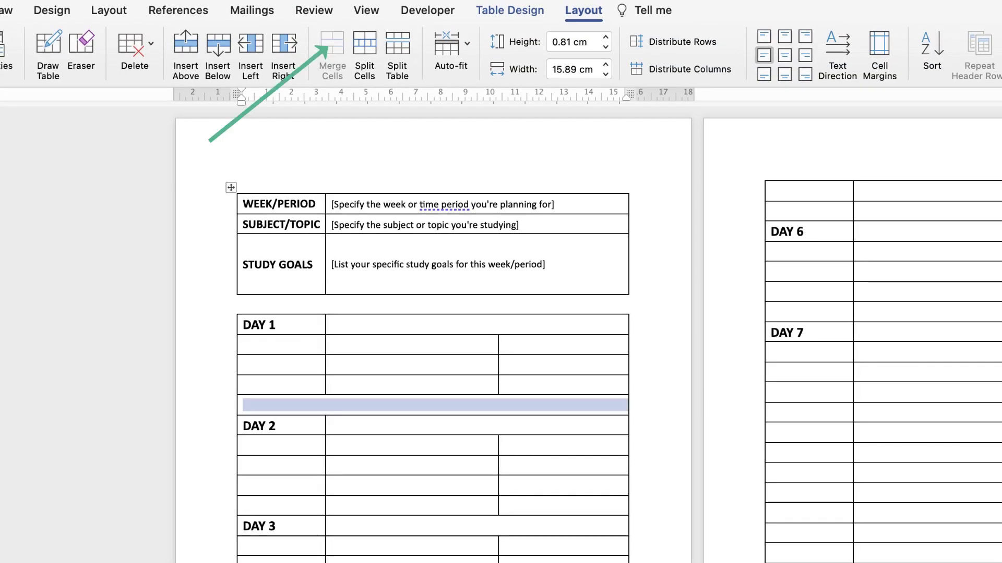
click(510, 10)
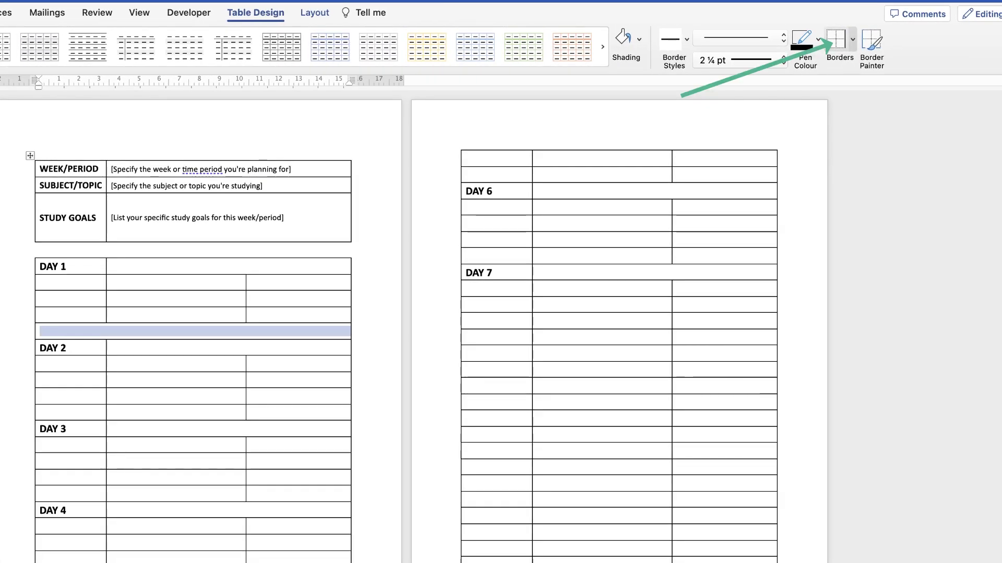
click(938, 38)
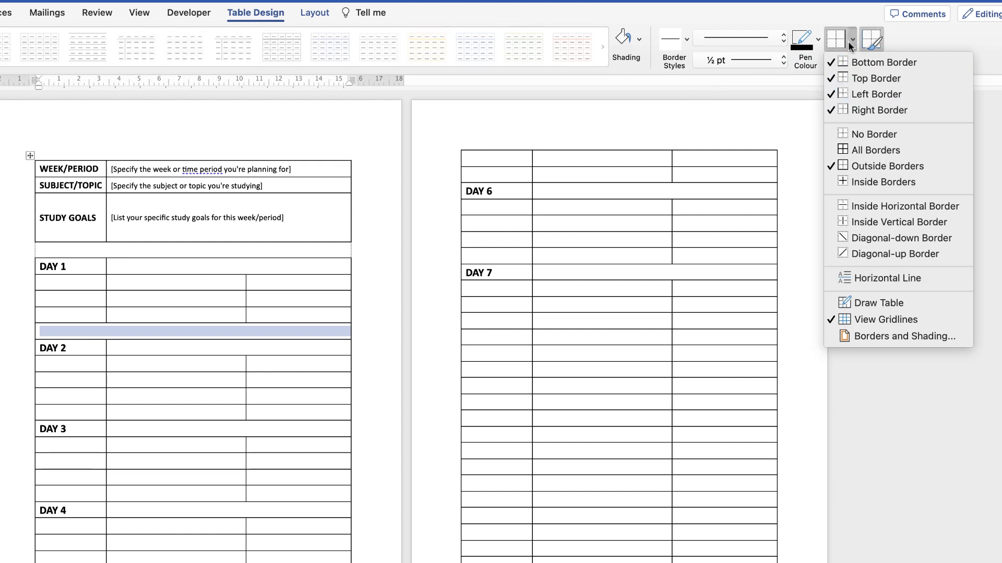
click(852, 94)
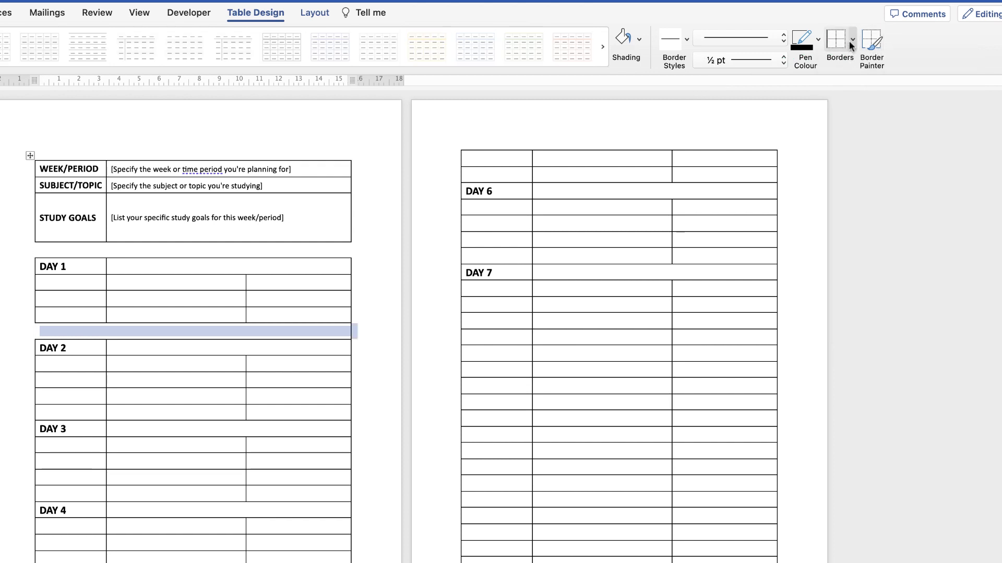
click(849, 40)
click(879, 110)
click(800, 156)
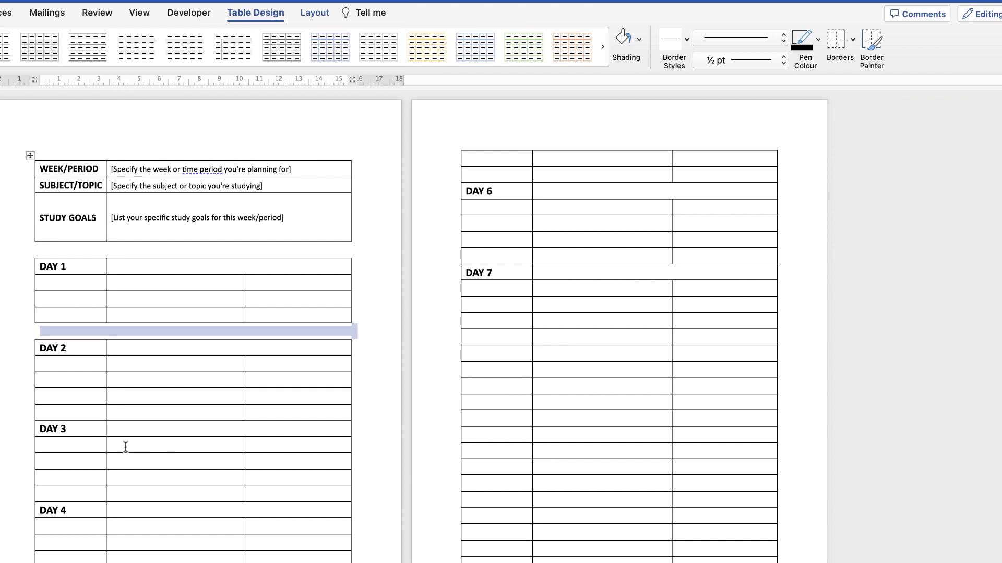
Step: Merge the rows directly above DAY 3 and DAY 4 into single cells and remove their left and right borders
drag(87, 414, 262, 410)
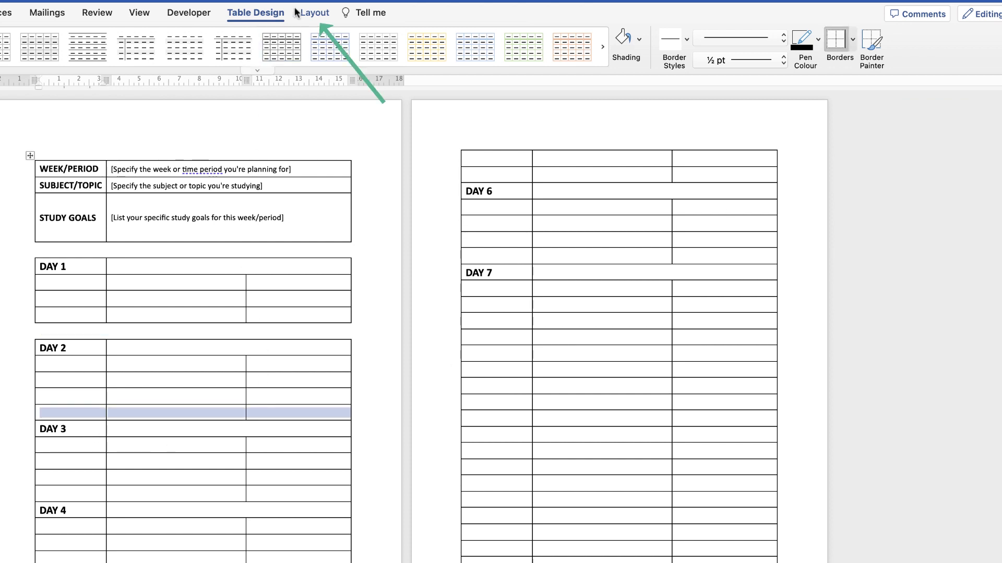
click(313, 12)
click(110, 48)
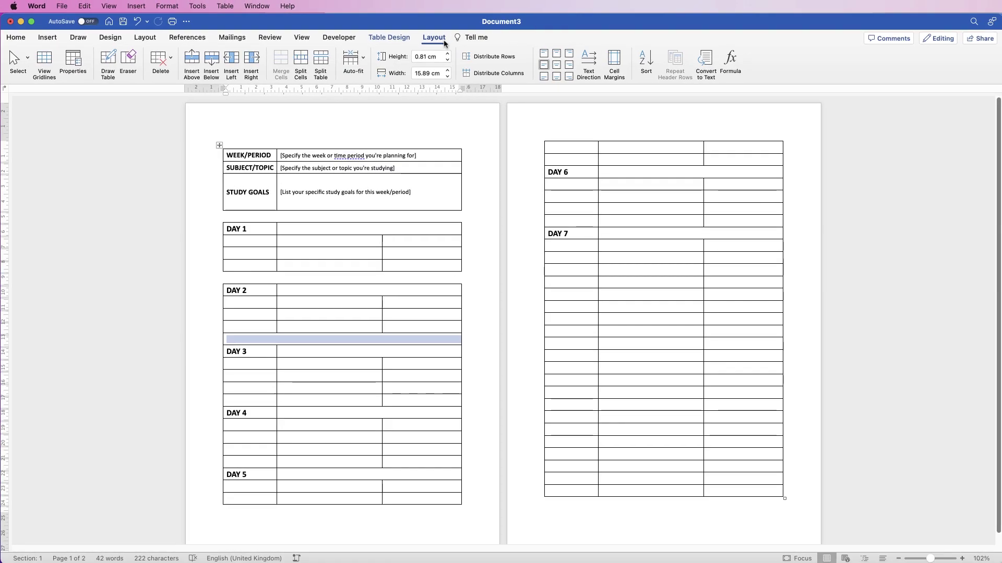
click(390, 38)
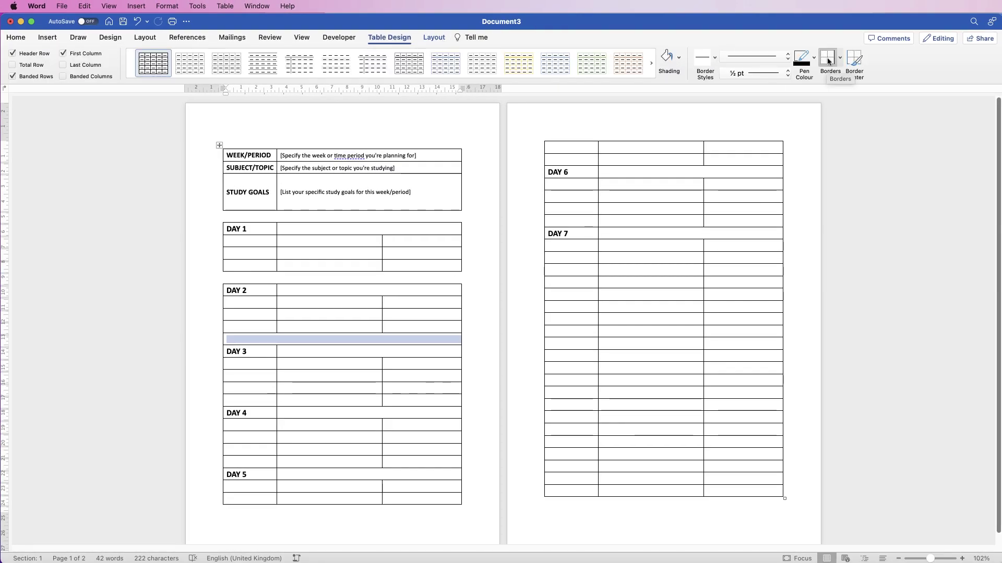
drag(227, 400, 461, 400)
click(840, 58)
click(860, 110)
Step: Merge the row directly above DAY 5 into one cell and remove its left and right borders
drag(228, 462, 461, 462)
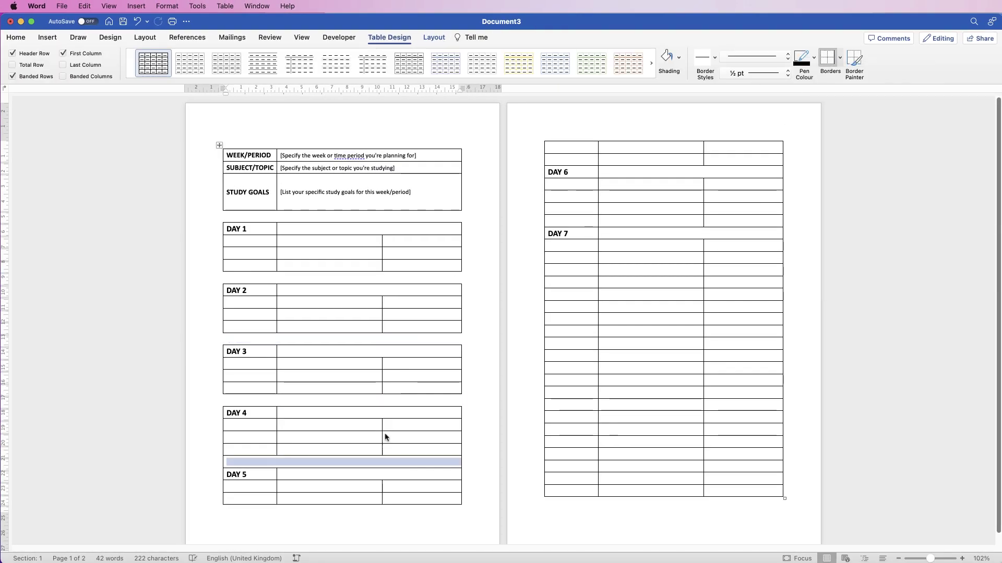
click(433, 37)
click(389, 37)
click(840, 58)
click(860, 110)
Step: Merge the rows directly above DAY 6 and DAY 7 into single cells and remove their left and right borders
drag(548, 159, 781, 160)
click(434, 37)
click(389, 37)
click(840, 58)
click(860, 111)
drag(548, 221, 782, 221)
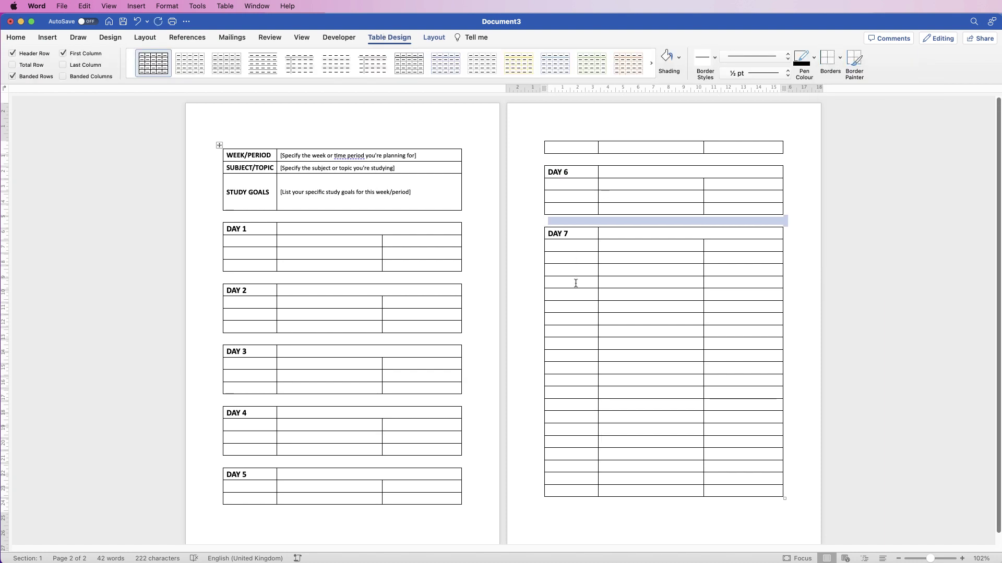
Step: Merge the row directly below the DAY 7 block into one cell and remove its left and right borders
drag(576, 283, 721, 281)
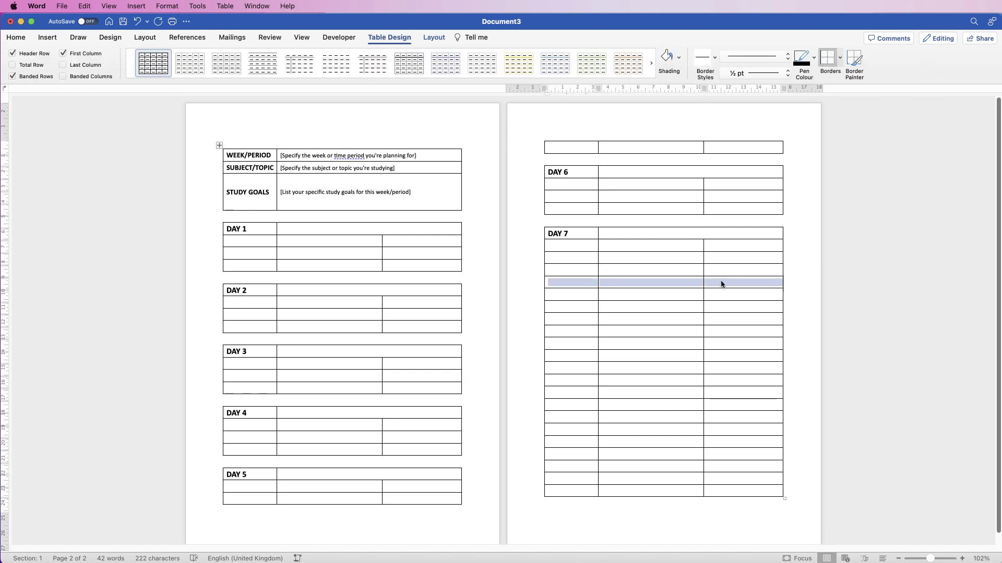
click(434, 37)
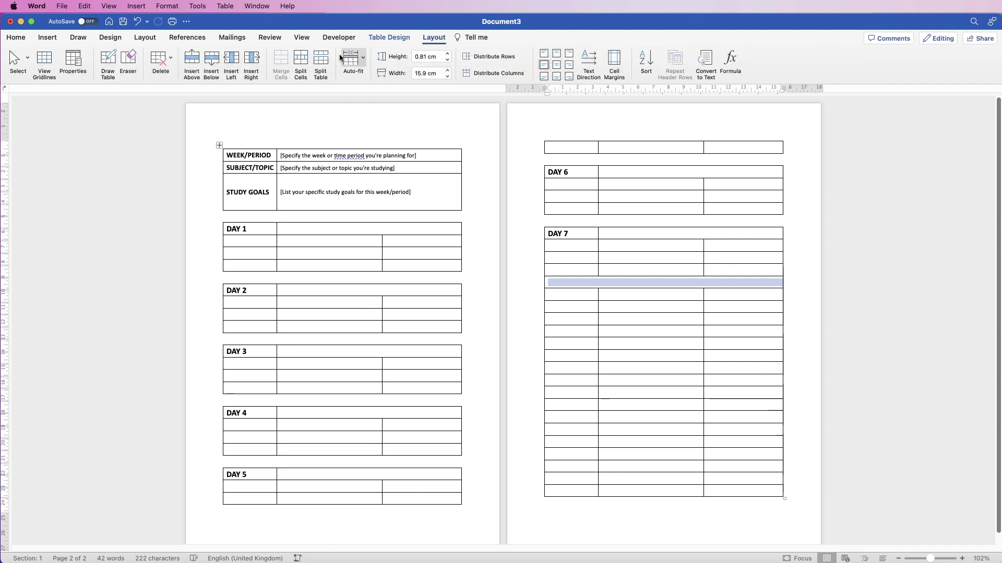
click(391, 38)
click(839, 58)
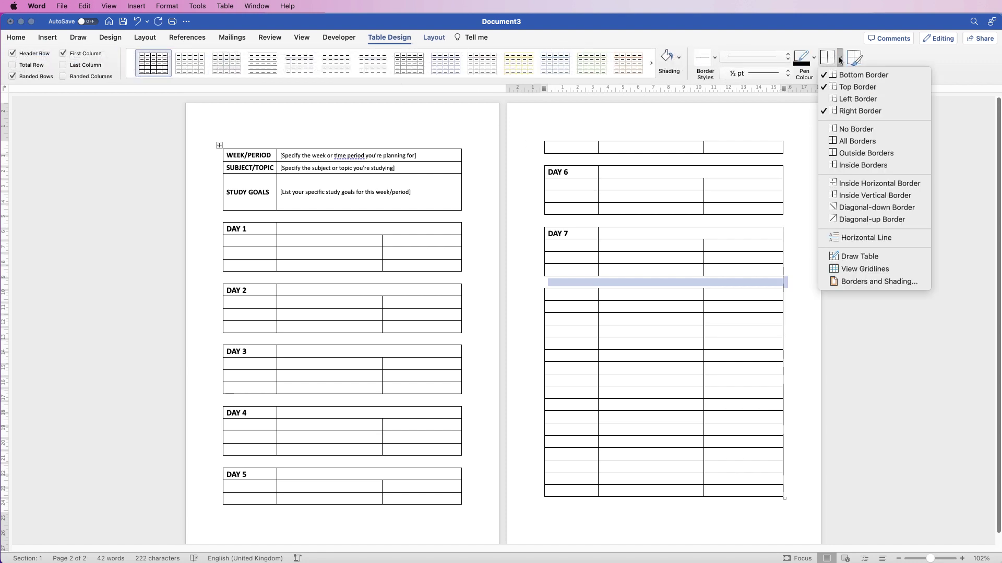
click(858, 110)
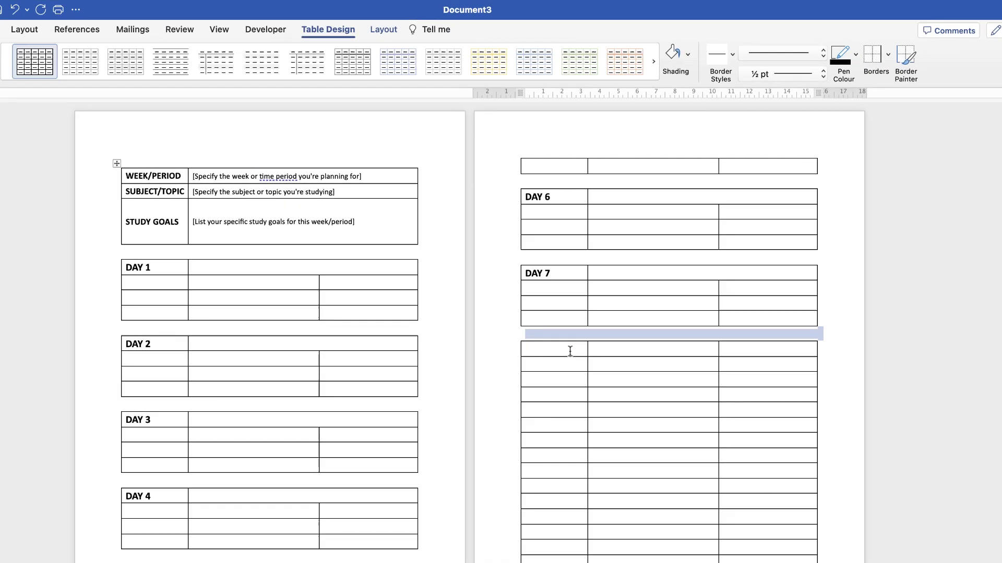
Step: Below the DAY 7 block's spacer, merge the first row into one cell and the first two columns of the next four rows into another
drag(570, 351, 741, 347)
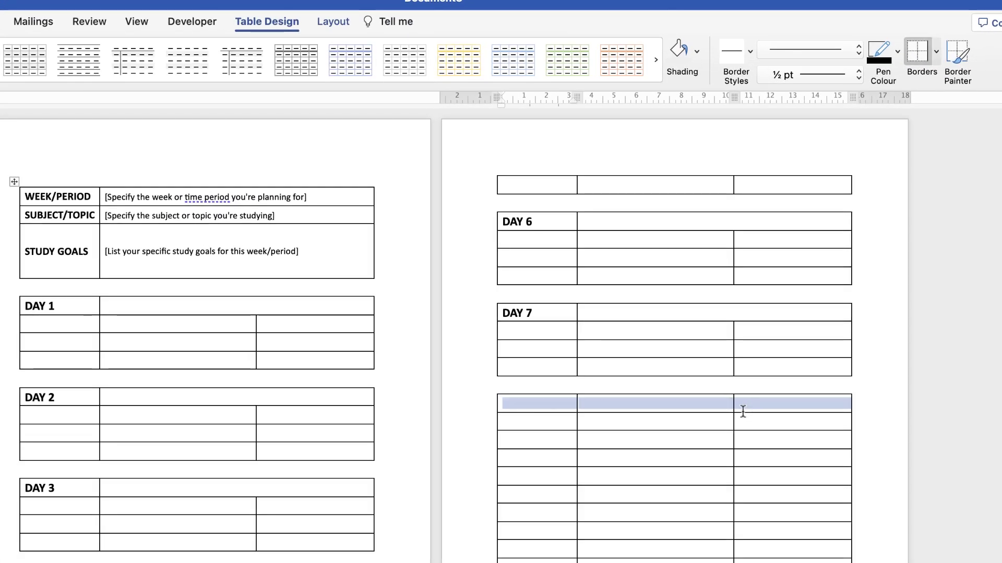
click(333, 22)
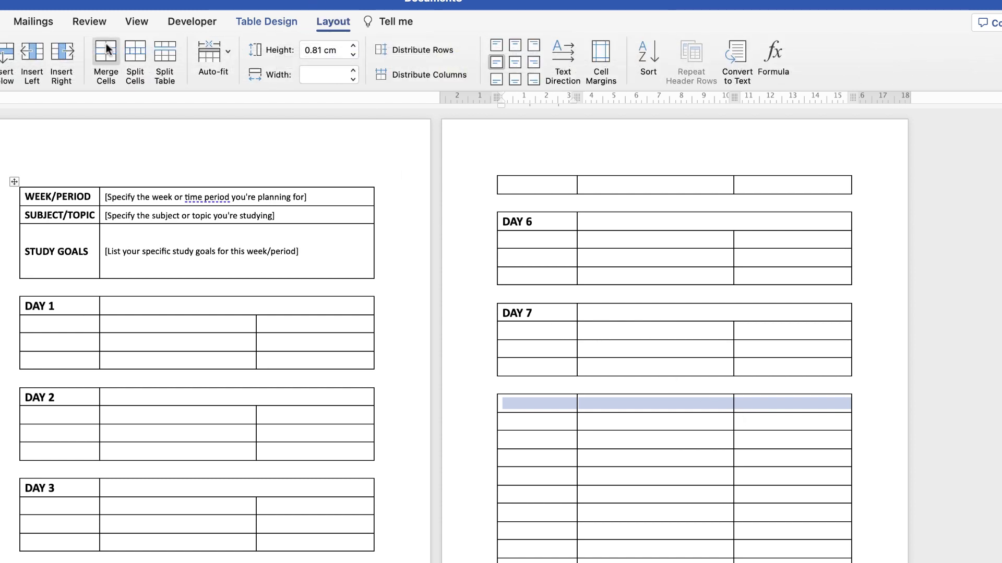
click(103, 58)
drag(556, 424, 702, 476)
click(106, 52)
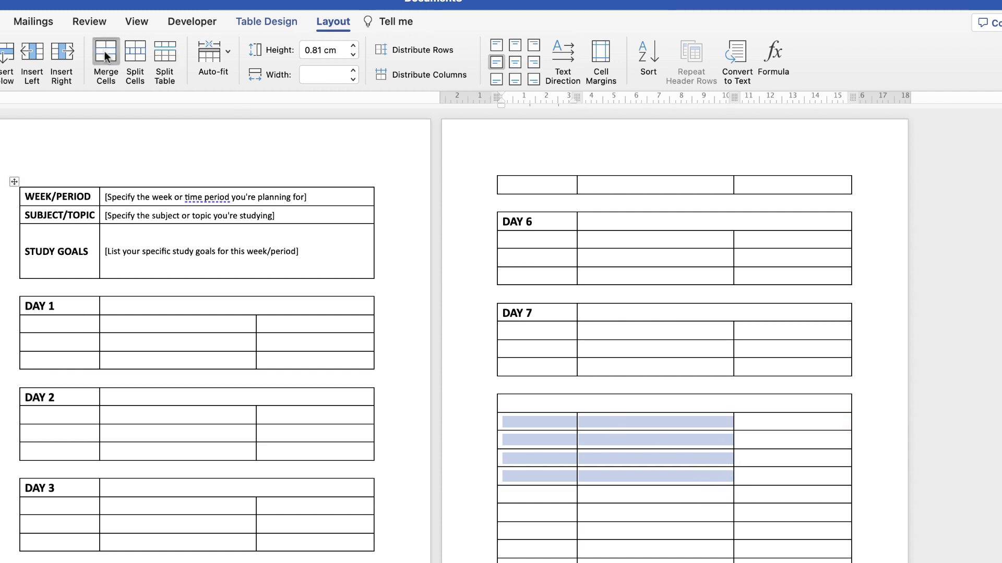
Step: Narrow the last column to about 1.1 cm throughout the table, including beside the large merged cell below DAY 7
key(shift+Right)
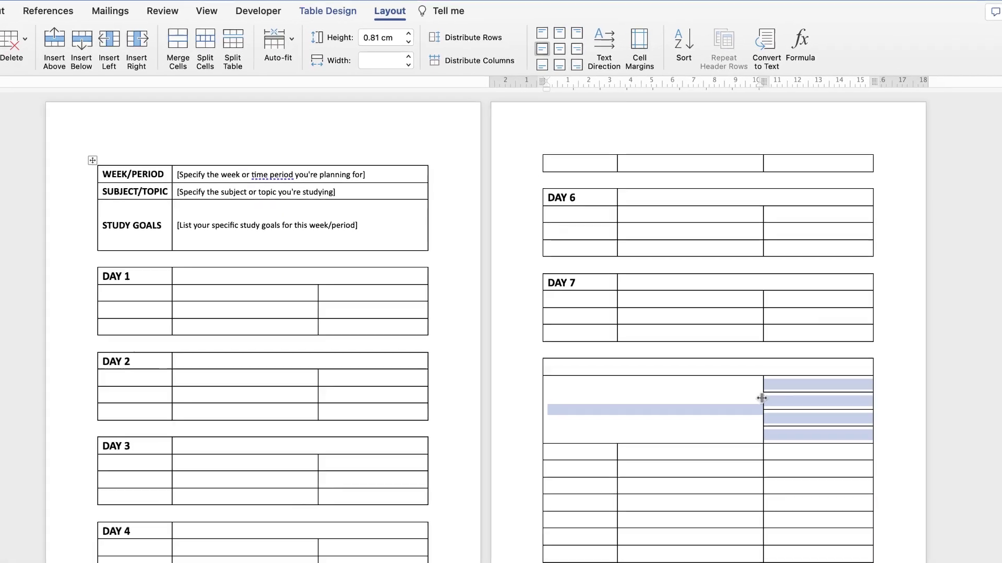
drag(761, 398, 859, 386)
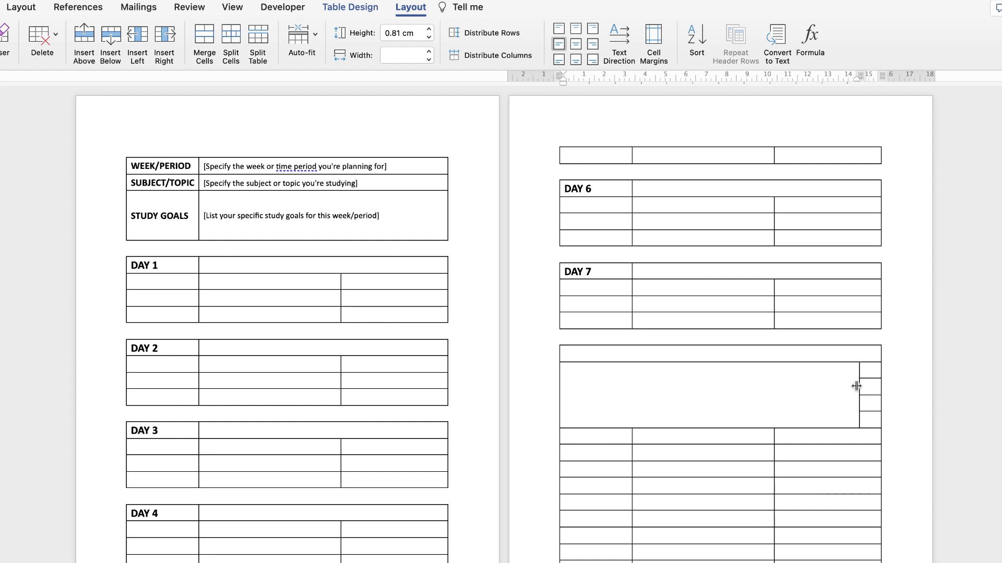
click(345, 381)
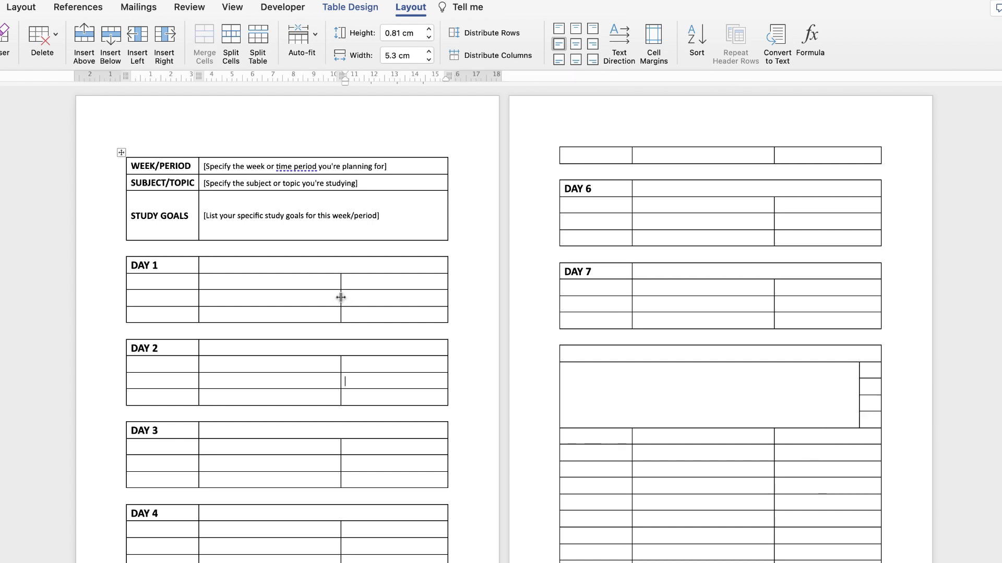
drag(340, 296, 426, 302)
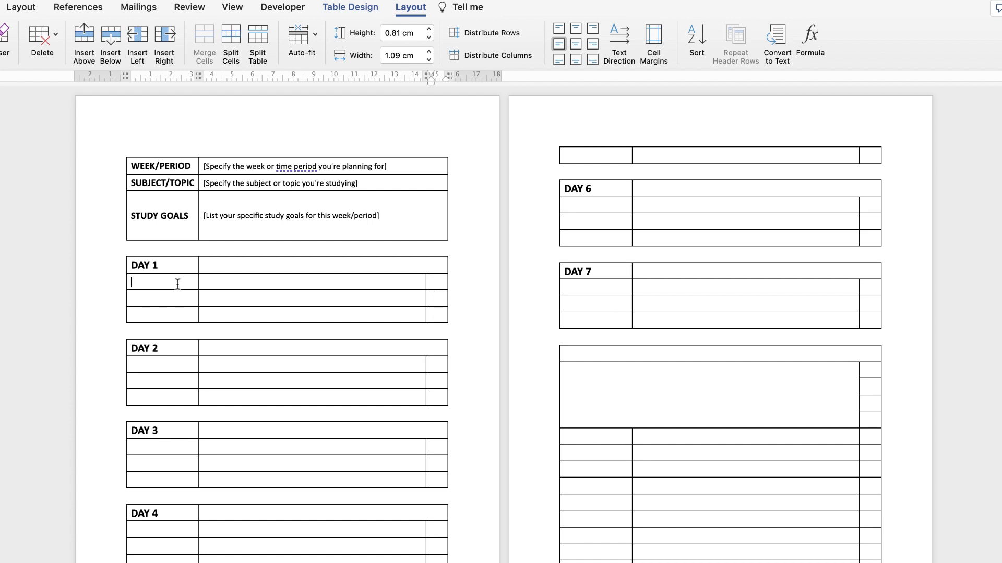
Step: In each of the DAY 1 to DAY 4 blocks, merge the first two columns of the three rows under the heading into one cell
drag(178, 284, 212, 314)
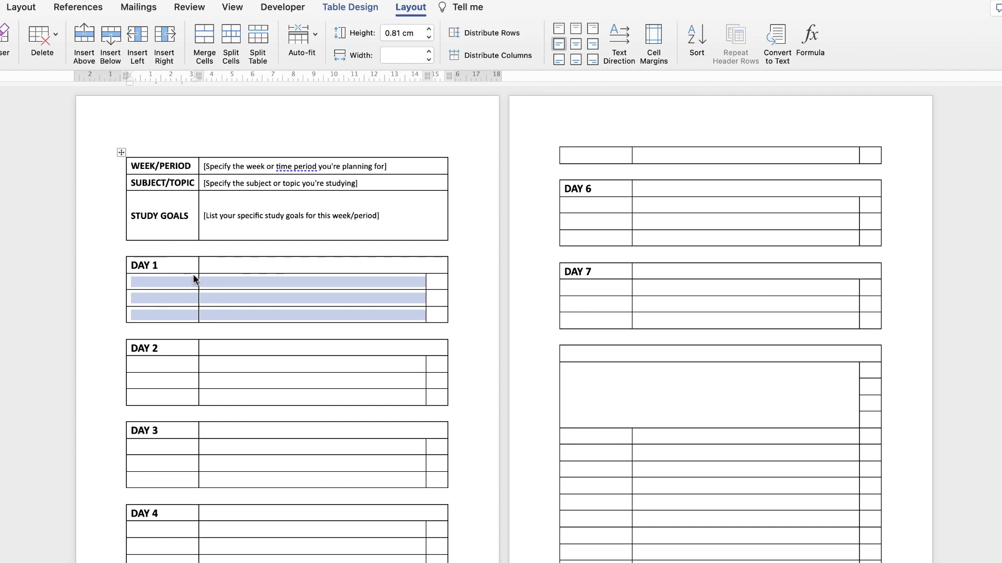
click(204, 40)
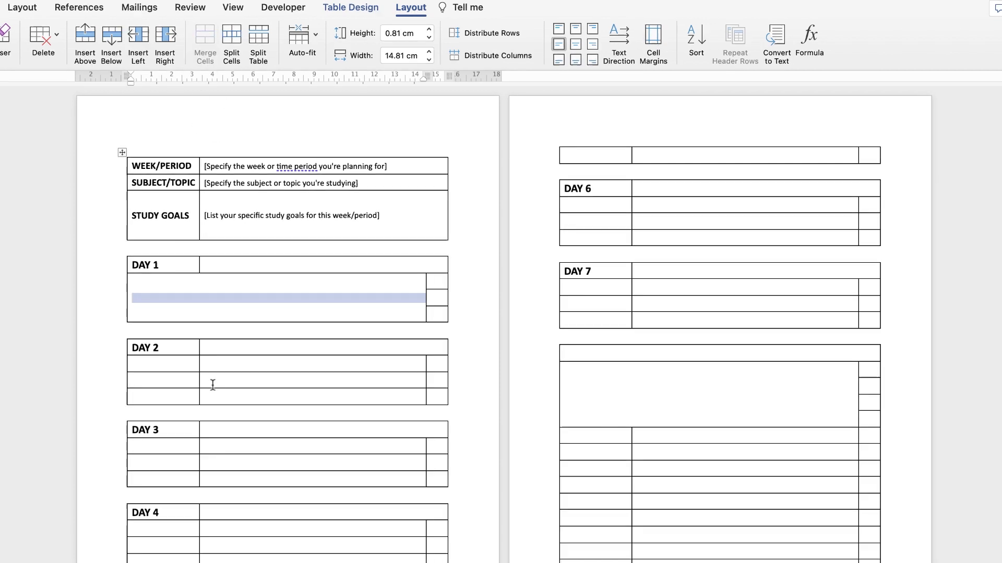
click(206, 396)
drag(254, 352, 234, 329)
key(super+y)
drag(234, 423, 234, 395)
key(super+y)
drag(234, 492, 233, 464)
key(super+y)
Step: In the DAY 5, DAY 6 and DAY 7 blocks, merge the first two columns of the three rows under each heading into one cell
drag(234, 548, 234, 534)
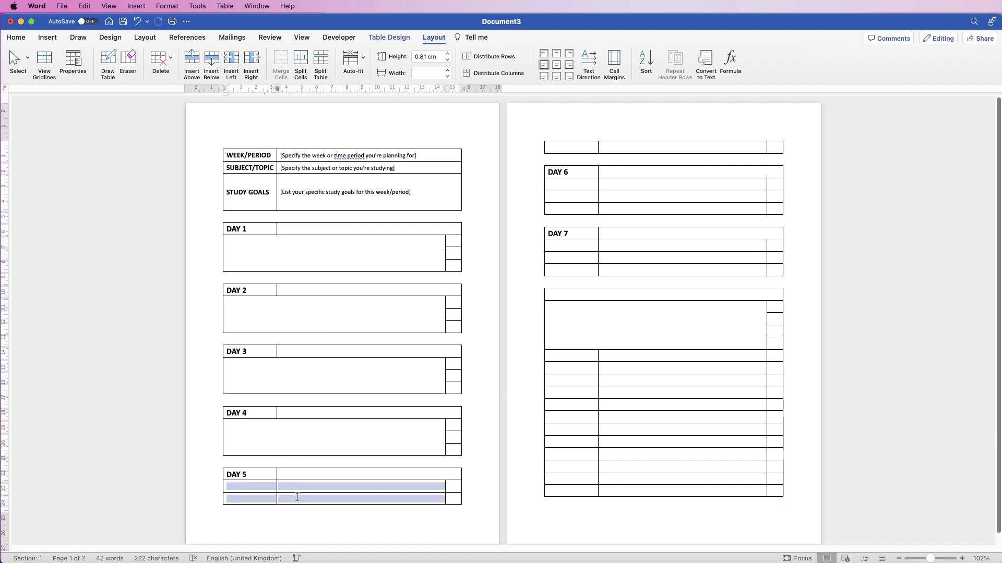
key(super+y)
drag(586, 187, 587, 208)
key(super+y)
drag(573, 245, 574, 271)
key(super+y)
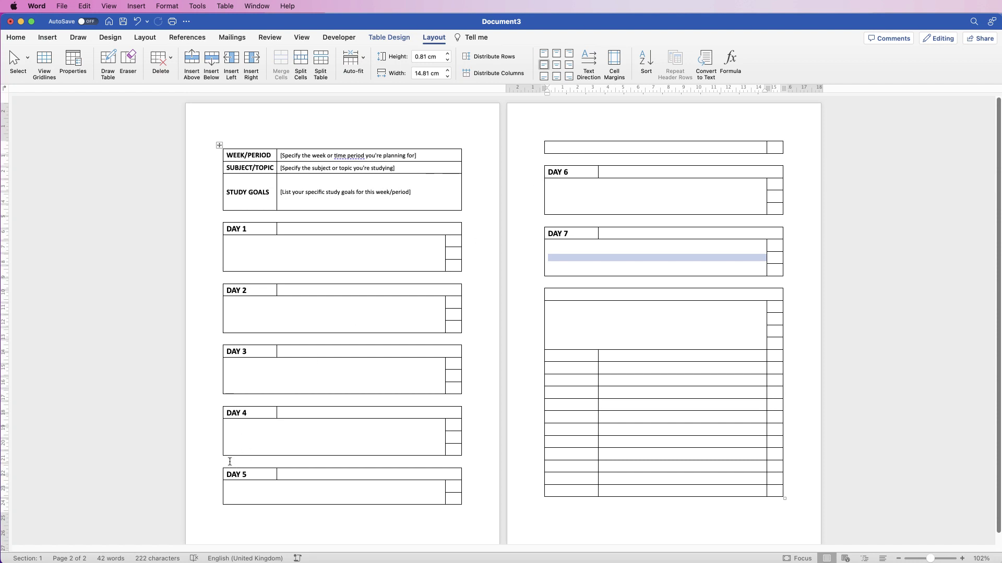
Step: Split the table at the spacer row above DAY 5 and add two blank lines so DAY 5 starts on page two
click(229, 462)
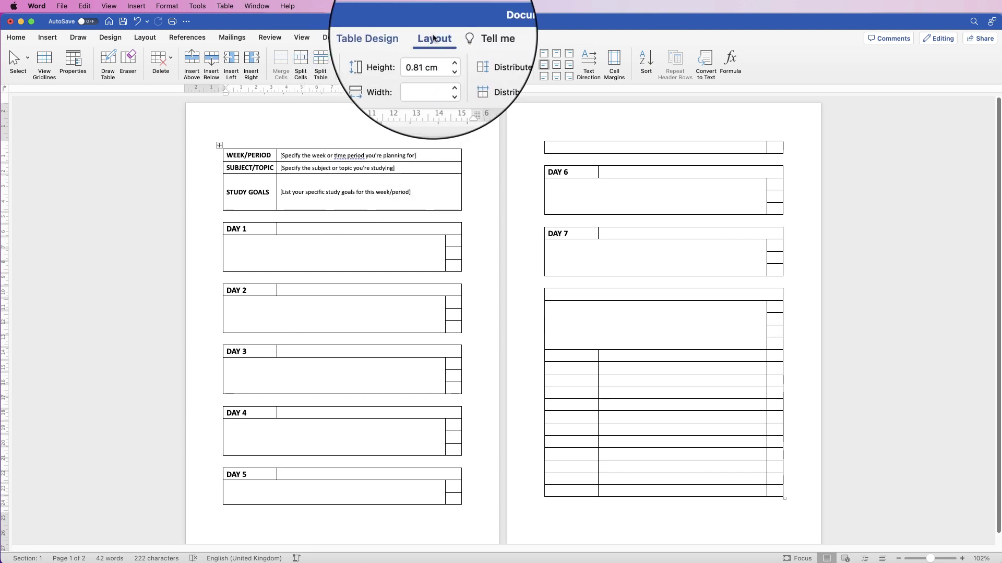
click(321, 67)
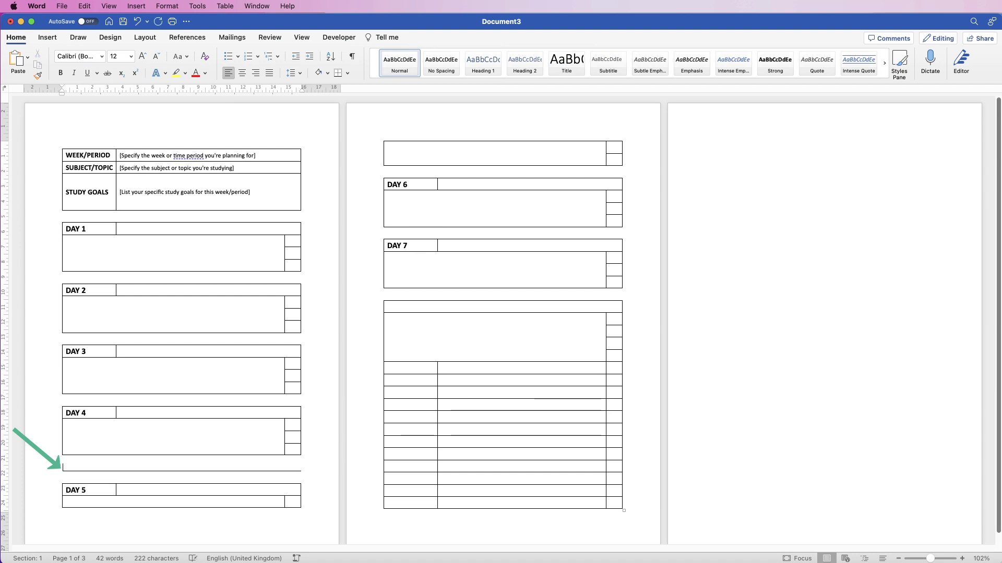
key(Return)
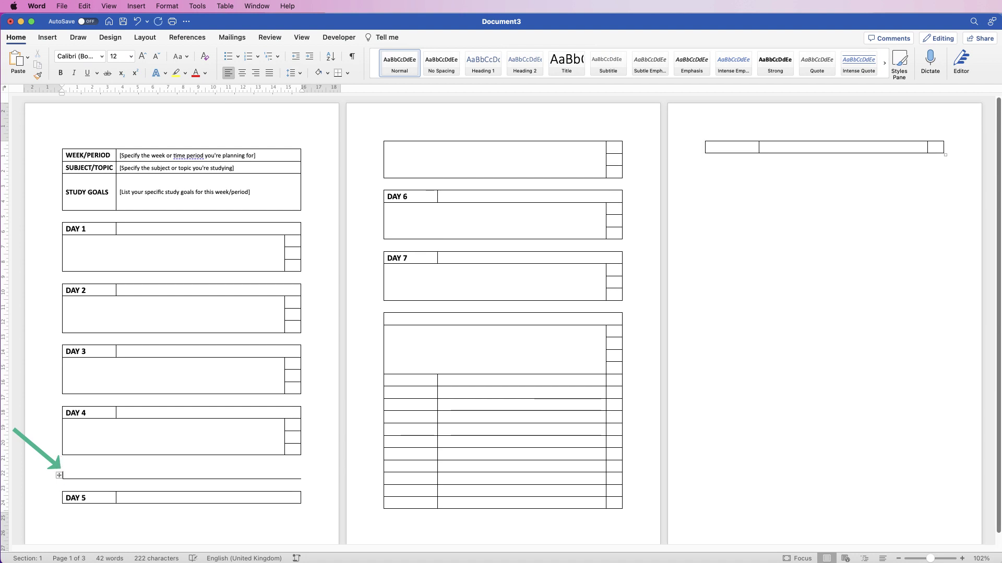
key(Return)
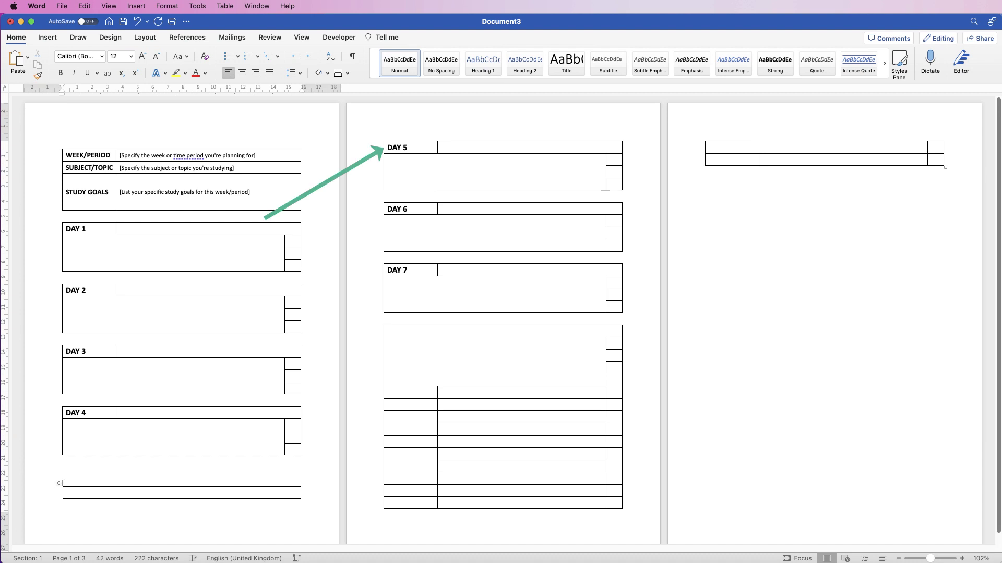
Step: Delete the two table rows that spilled onto page three and the last table row on page two
mouse_move(937, 159)
mouse_down()
mouse_move(783, 160)
mouse_move(714, 147)
mouse_up()
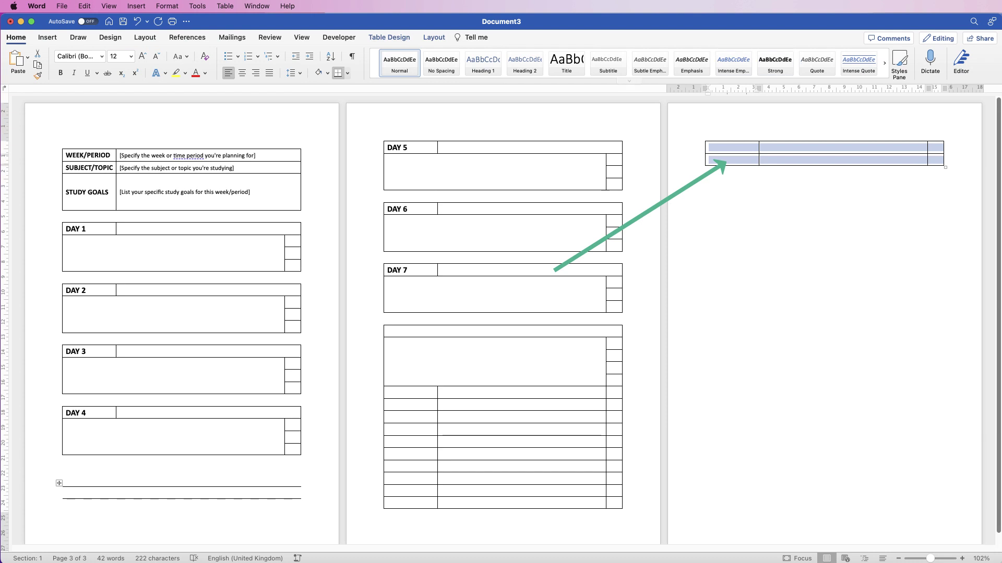
right_click(736, 148)
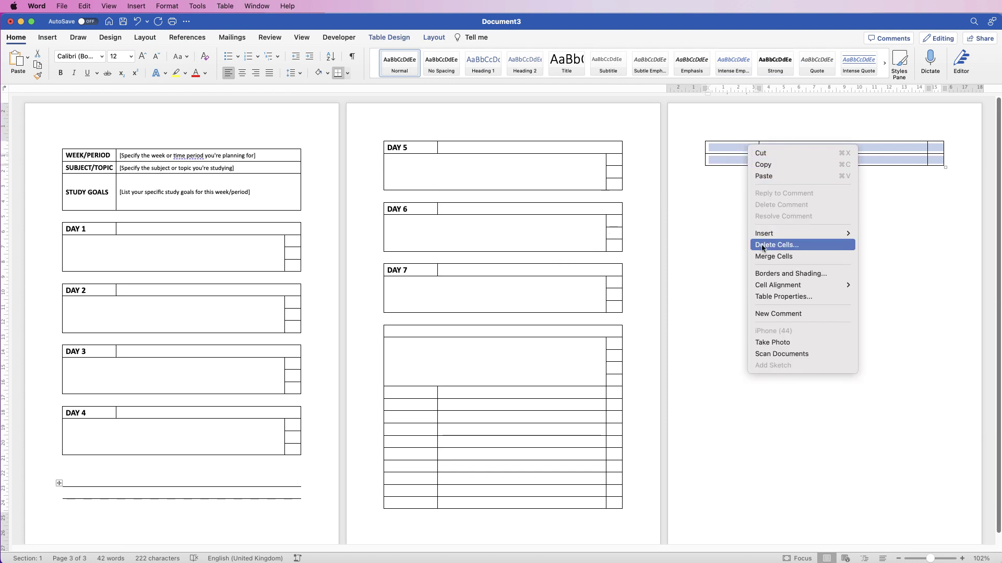
click(749, 243)
click(688, 246)
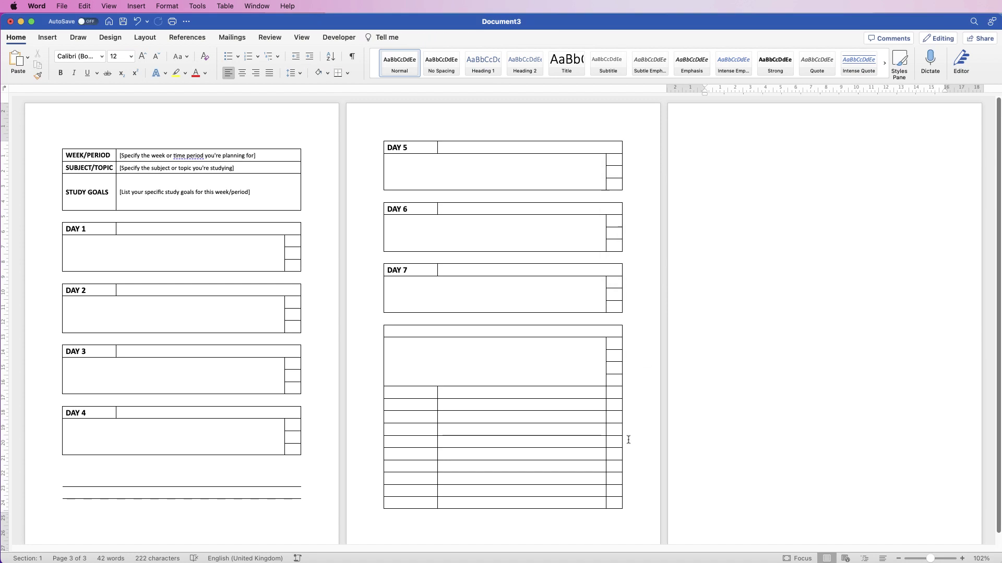
drag(613, 503, 431, 509)
right_click(425, 505)
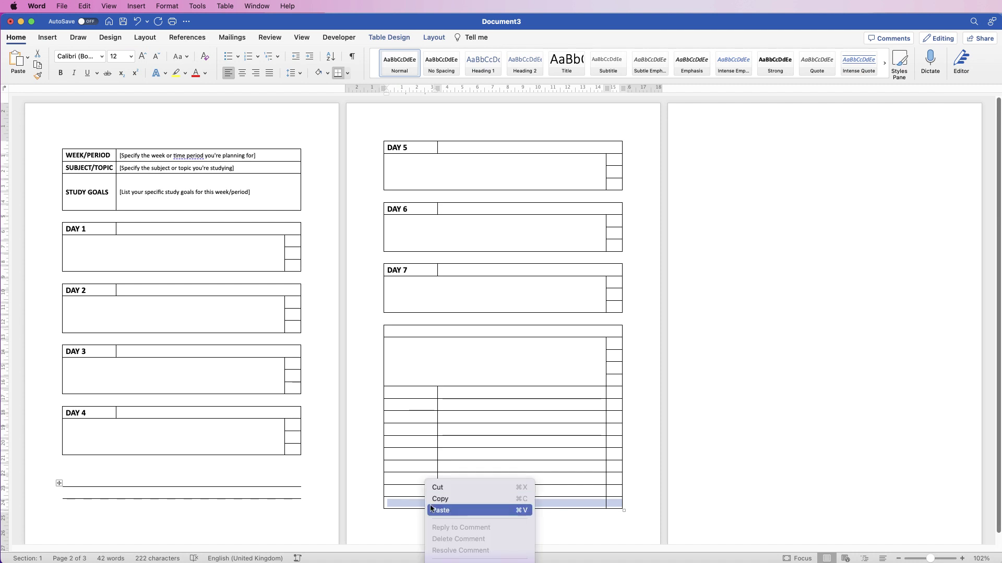
click(461, 548)
key(Return)
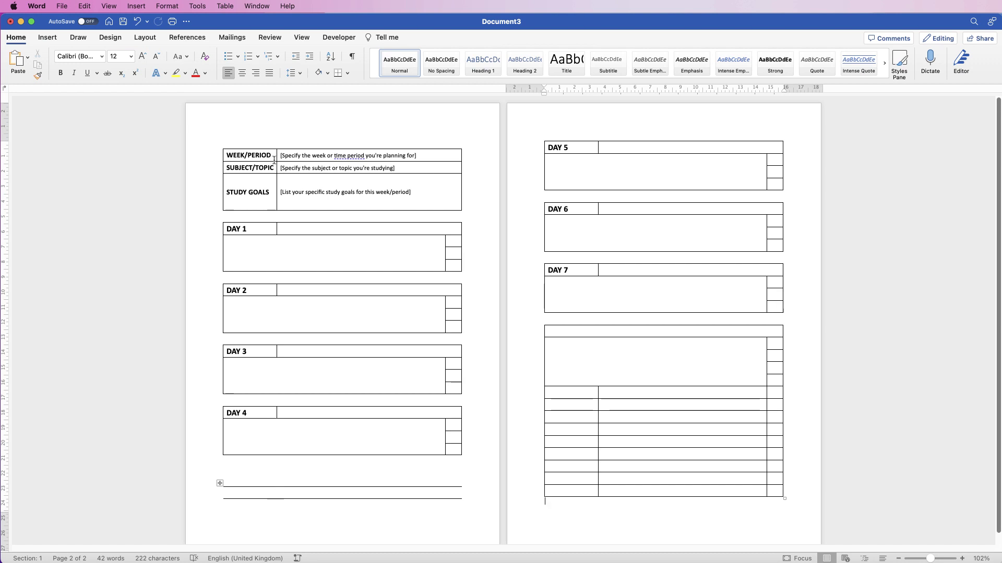
Step: Insert four blank lines above the WEEK/PERIOD table on page one
click(277, 138)
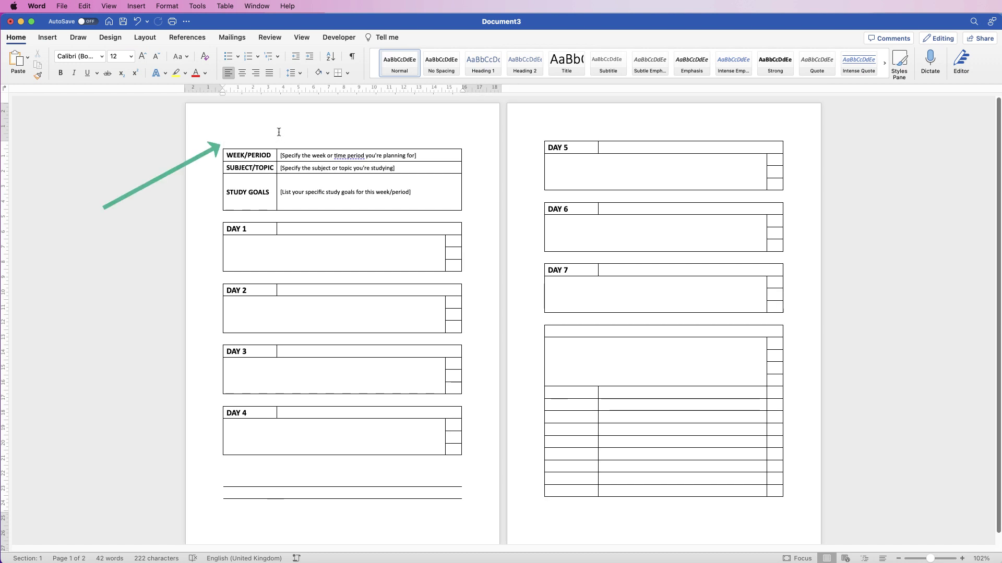
key(Return)
key(Return)
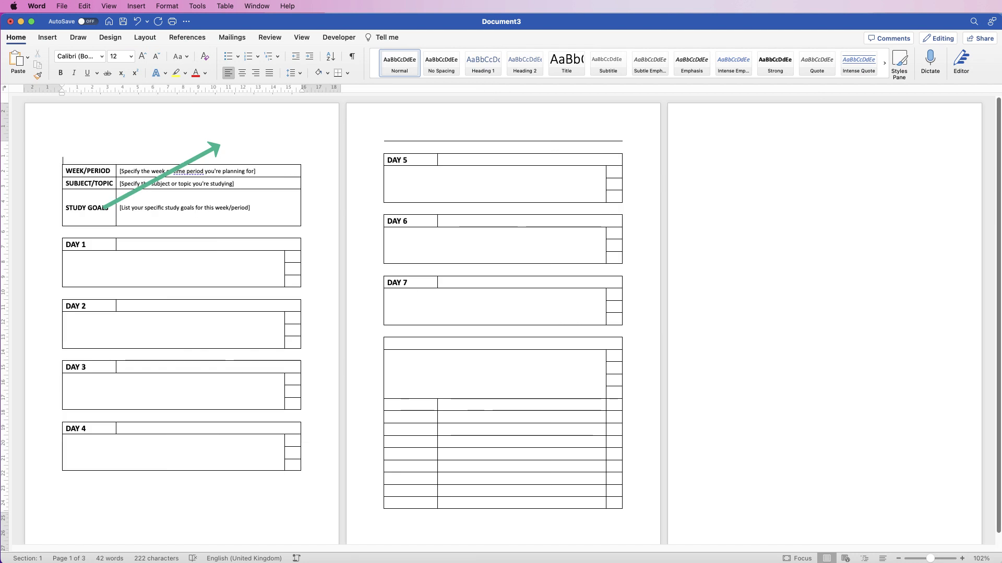
key(Return)
key(Return)
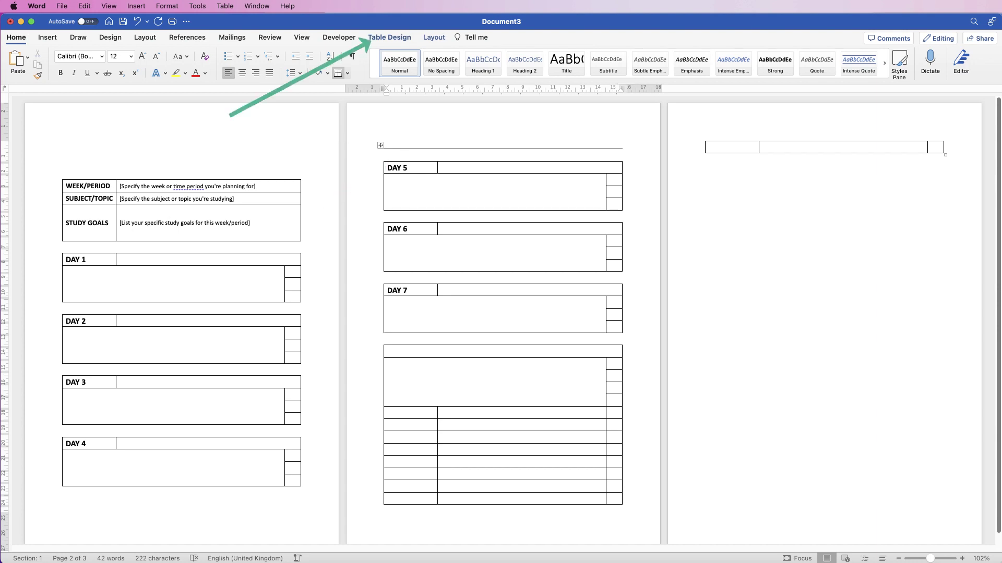
Step: Remove the top border of the spacer row above DAY 5
click(389, 37)
click(839, 57)
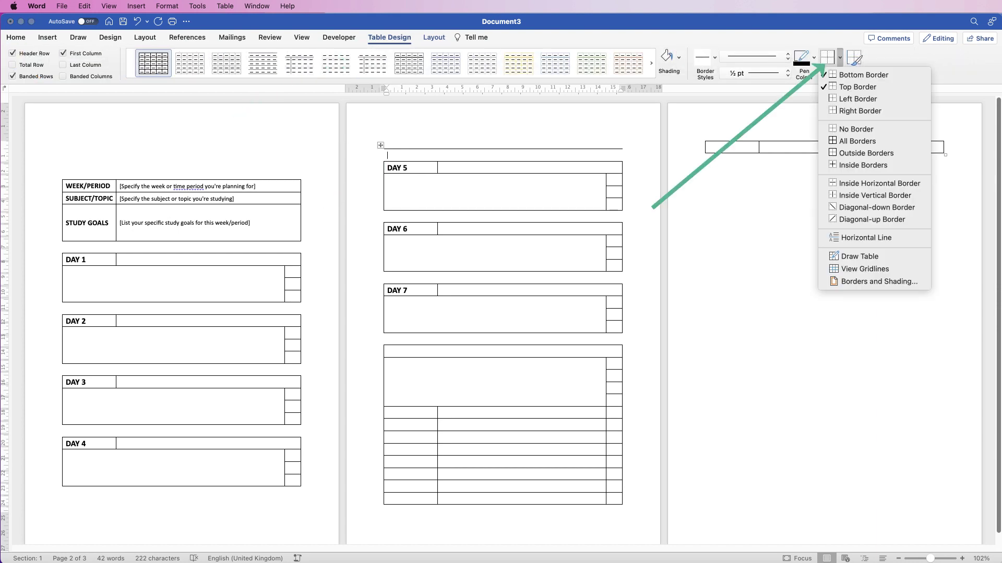
click(857, 87)
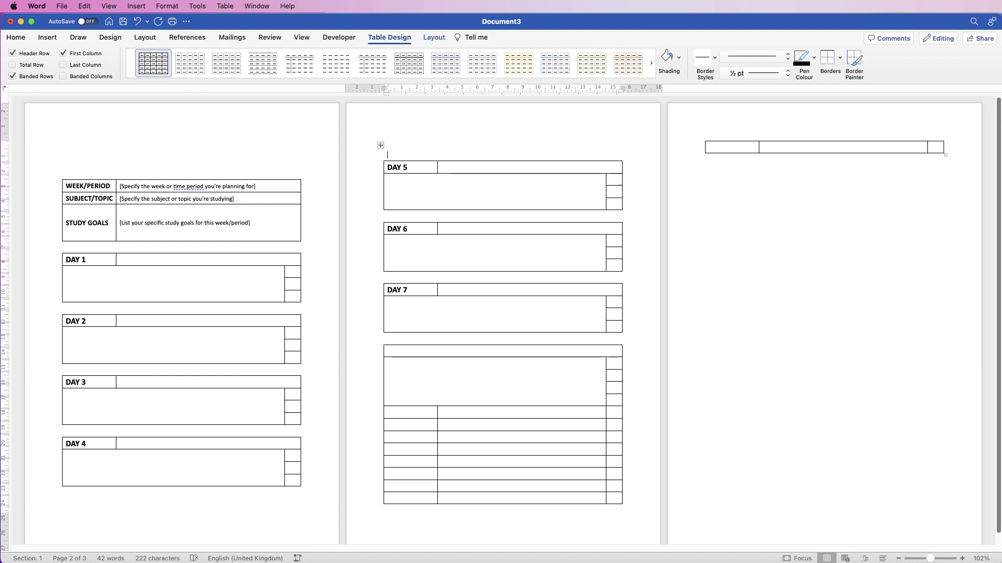
Step: Delete the surplus blank line below the DAY 4 block and the empty spacer row above DAY 5
key(BackSpace)
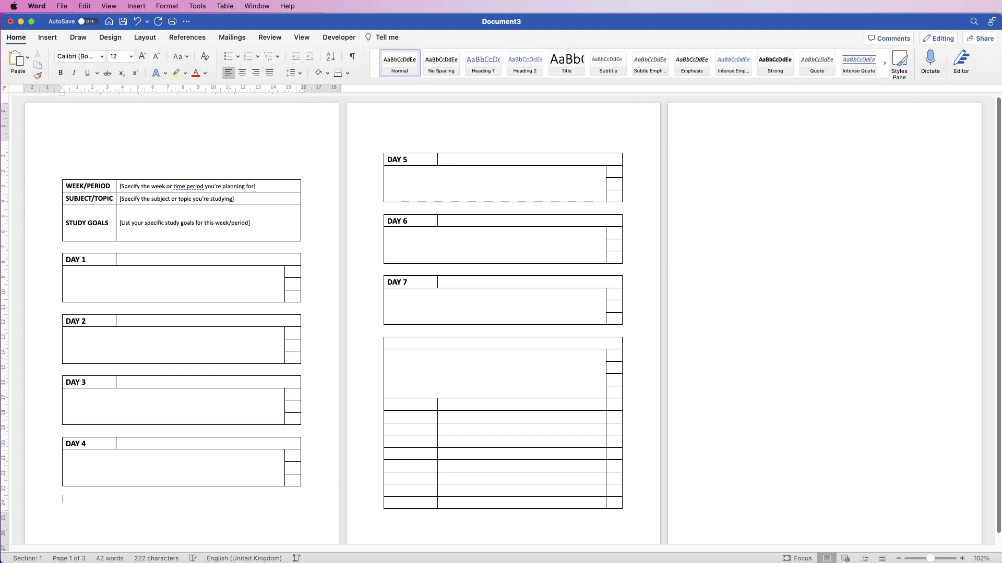
click(502, 146)
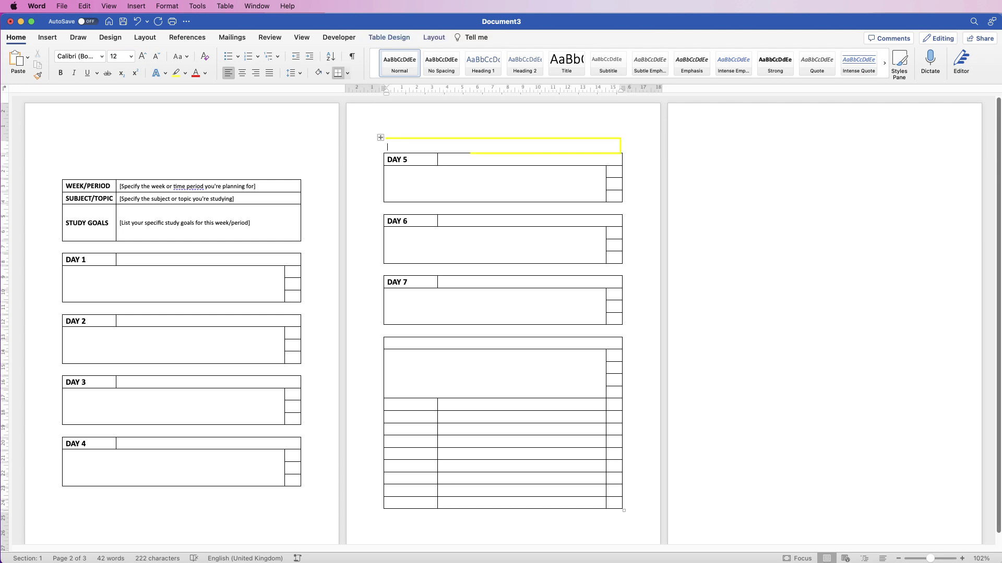
right_click(582, 149)
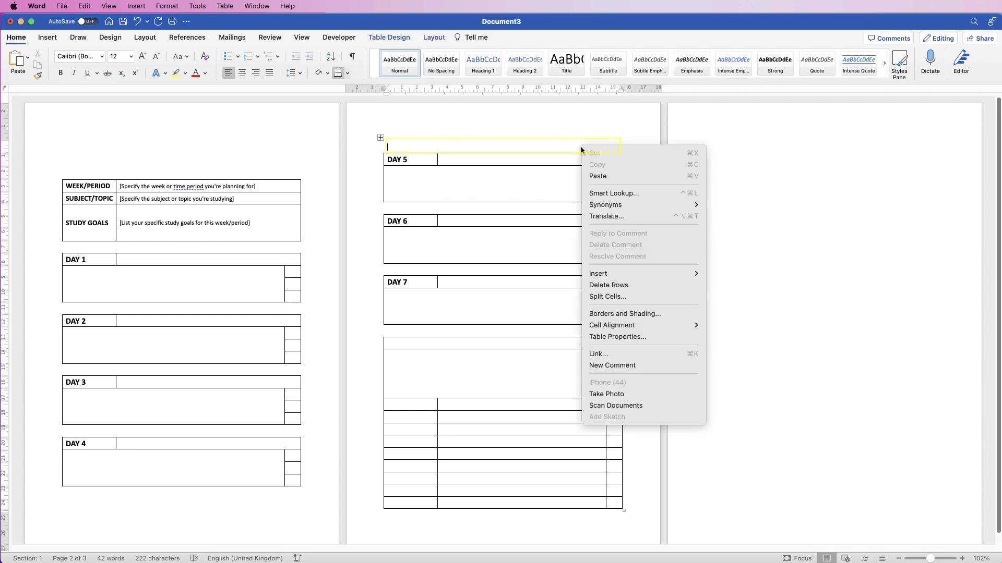
click(611, 285)
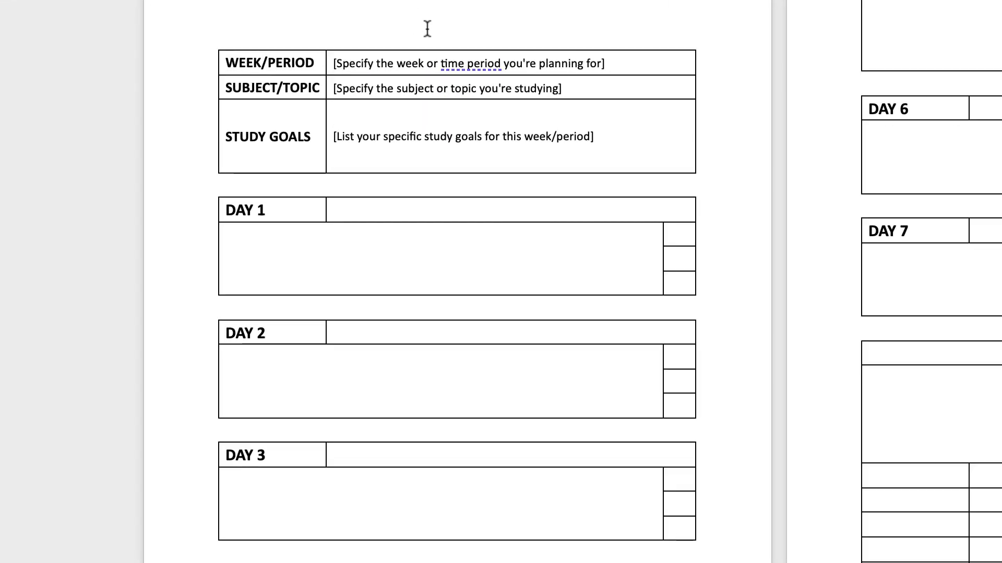
Step: Fill DAY 1 with "Study session 1: [Start Time - End Time]", "Read Chapter X", "Take notes on key concepts" and "Complete practice problems X, Y, Z"
click(370, 212)
text(Study session 1: [Start Time - End Time])
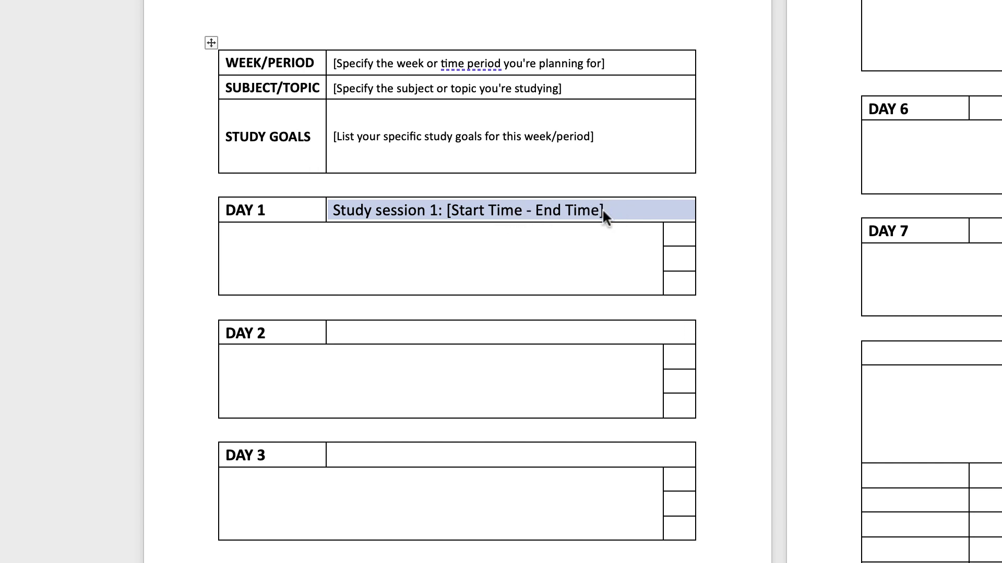
click(532, 246)
text(Read Chapter X Take notes on key concepts Complete practice problems X, Y, Z)
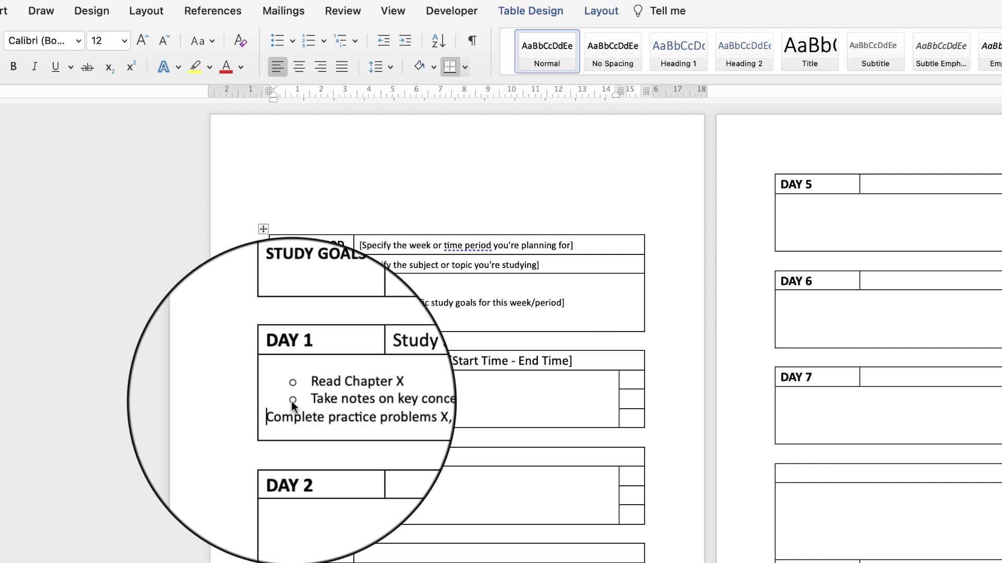
Step: Apply the hollow circle bullet to the "Complete practice problems X, Y, Z" line in DAY 1
click(275, 415)
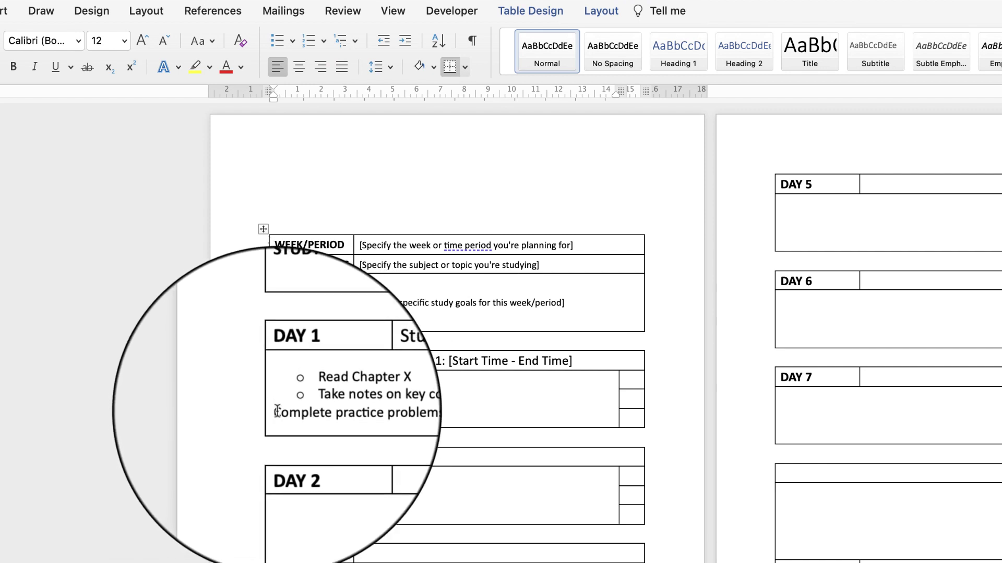
click(292, 43)
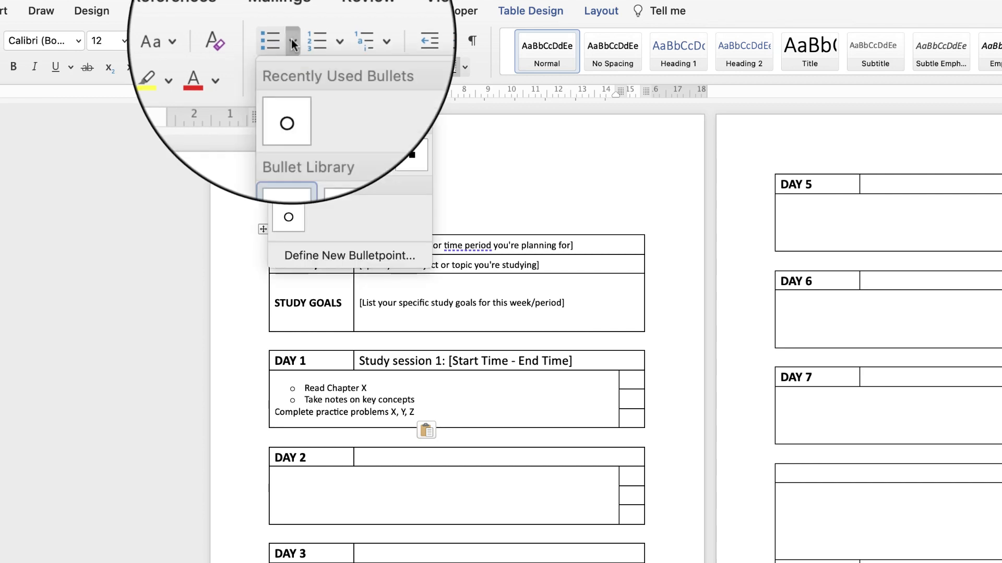
click(288, 101)
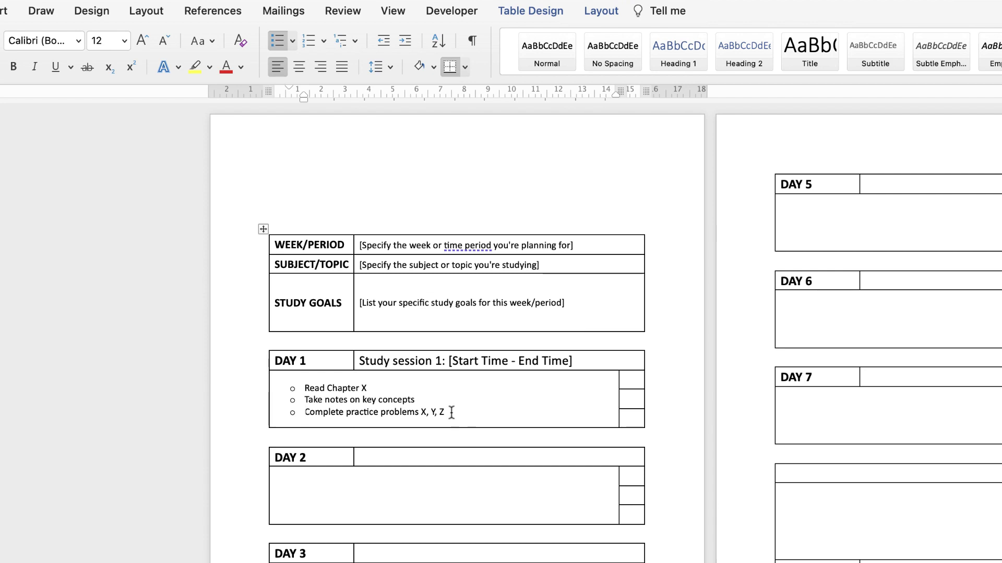
Step: Set the line spacing of the three DAY 1 tasks to 1.5
drag(447, 412, 304, 388)
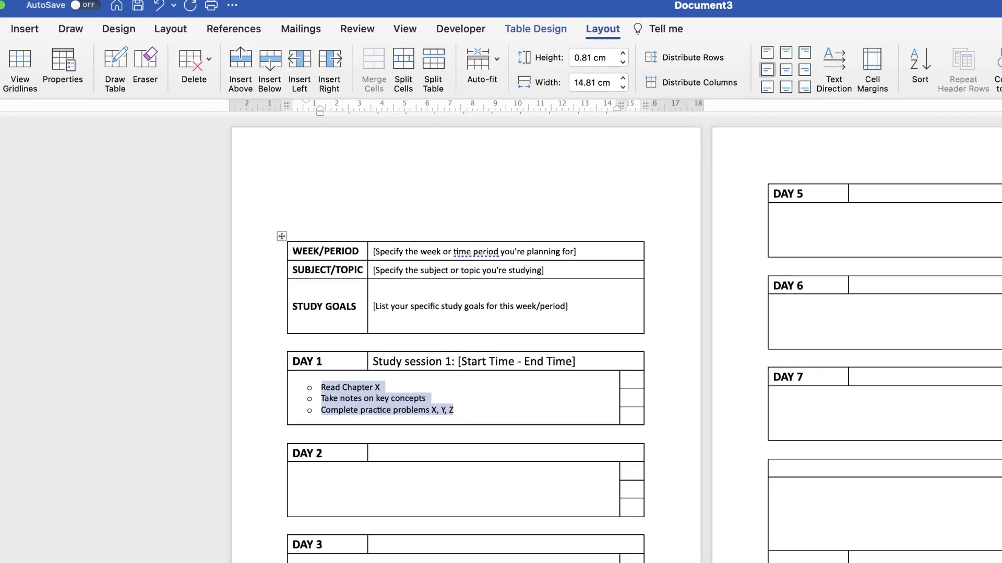
click(22, 52)
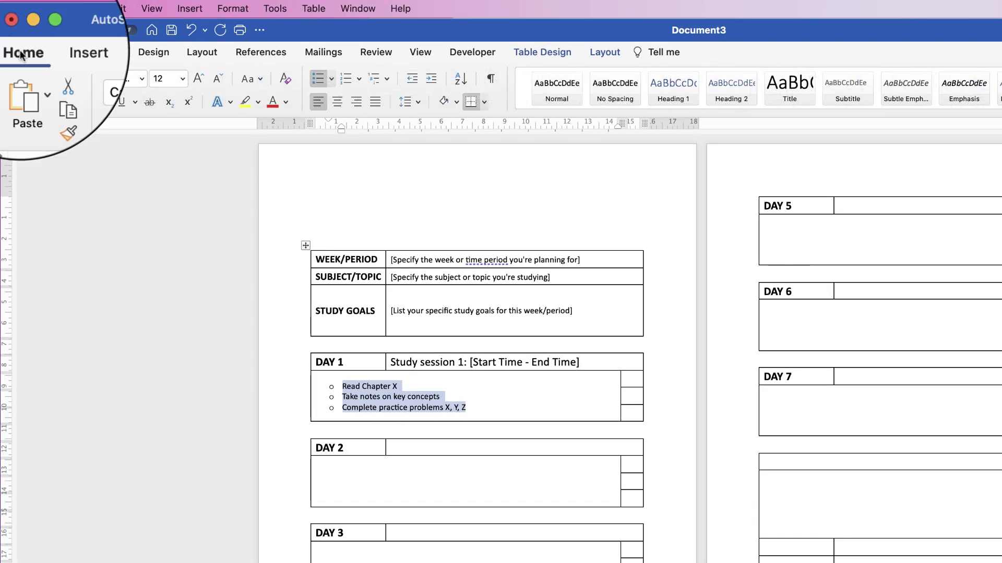
click(420, 104)
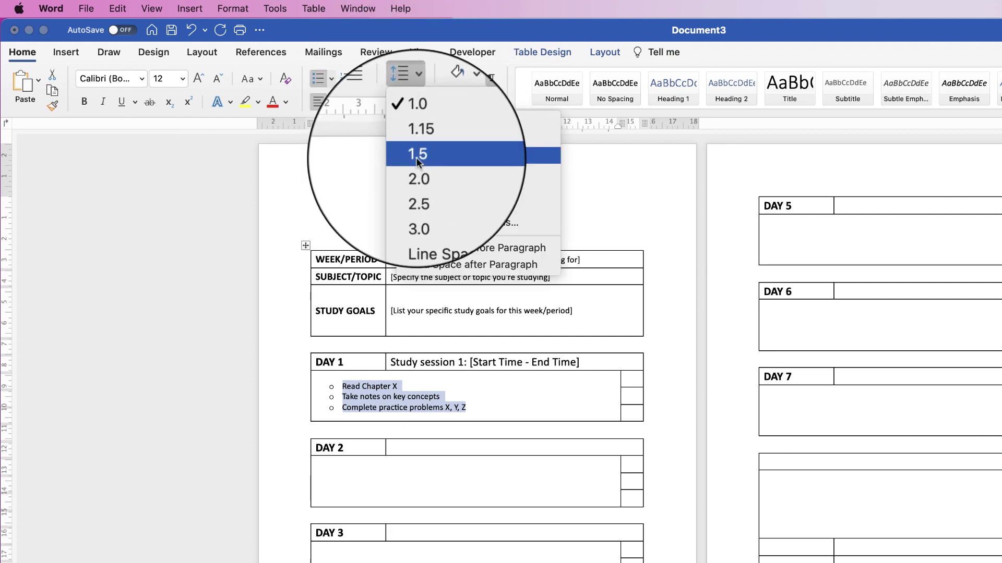
click(415, 157)
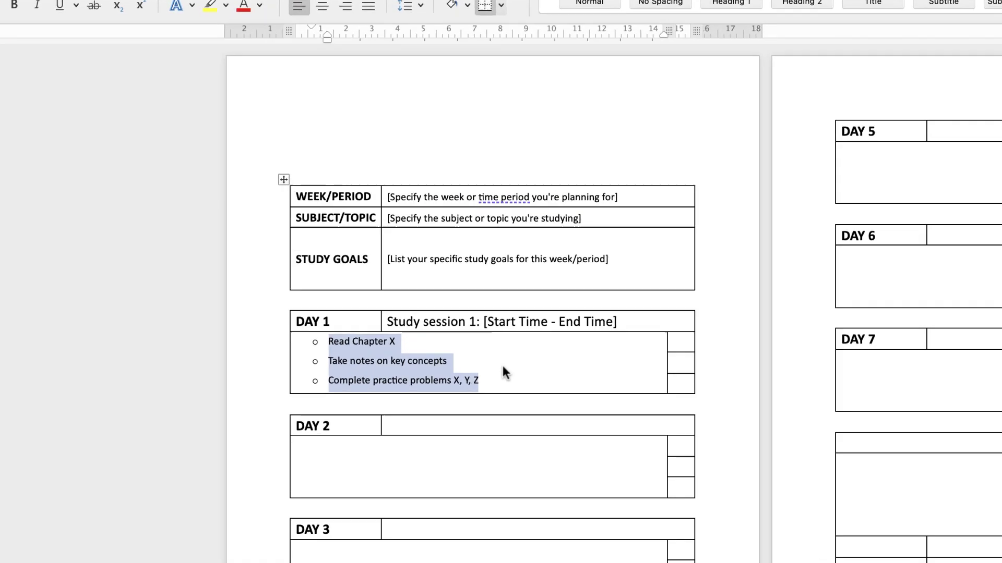
click(482, 411)
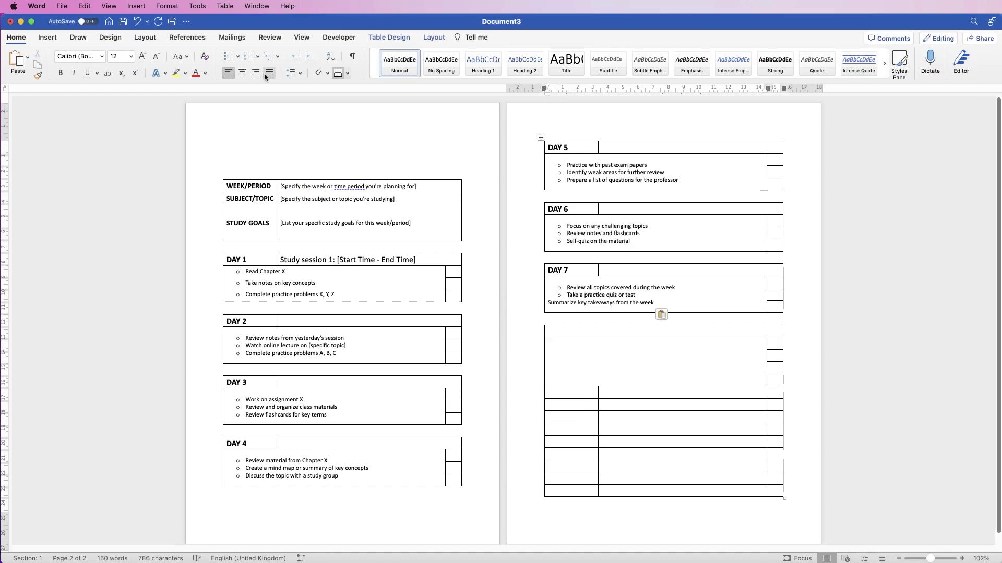
Step: Set the line spacing of the task lists in DAY 2 through DAY 7 to 1.5
drag(245, 338, 337, 354)
click(300, 73)
click(302, 99)
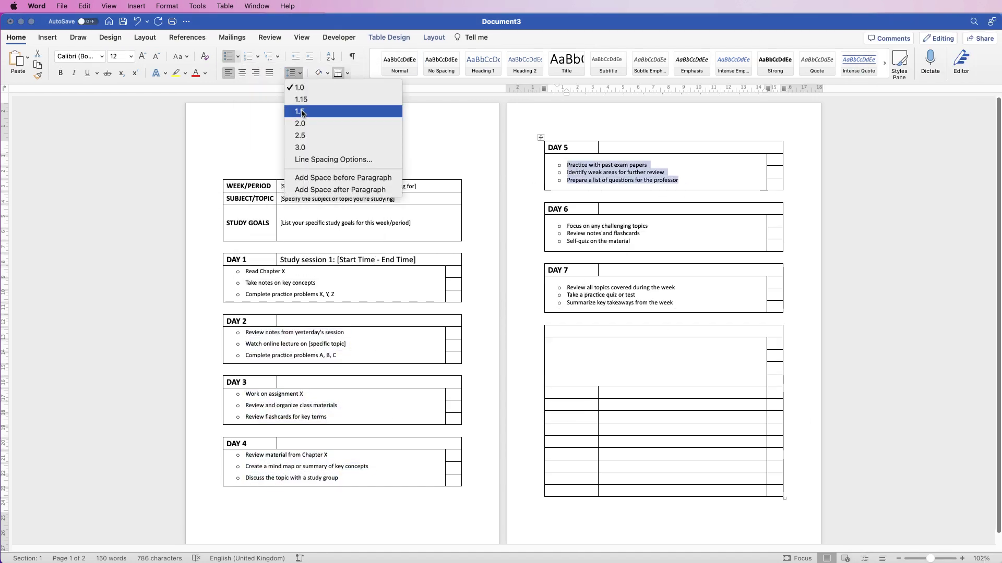
drag(566, 288, 673, 303)
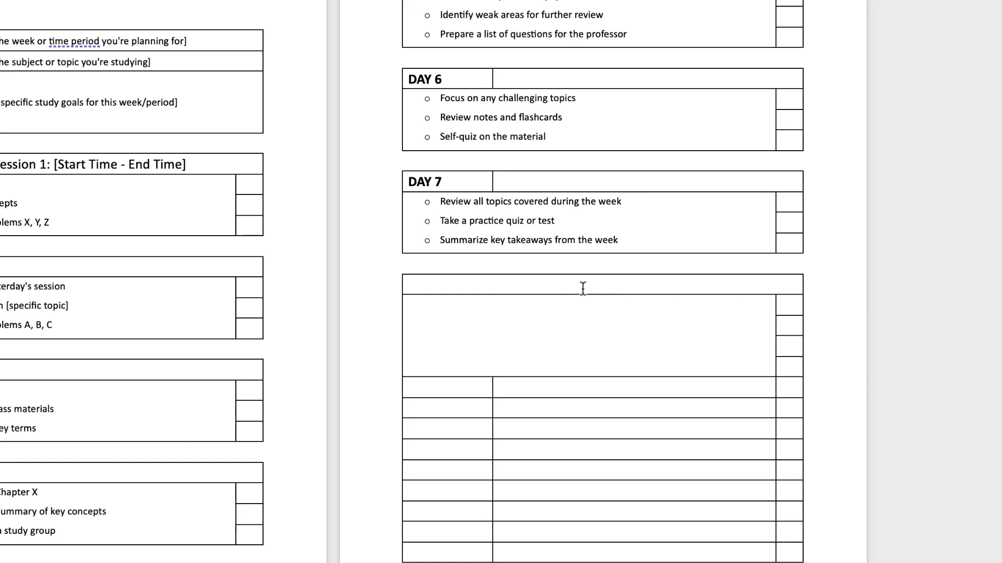
Step: Enter the heading "ADDITIONAL INFORMATION" in the empty row below the DAY 7 block and format it bold at 14 pt
click(652, 333)
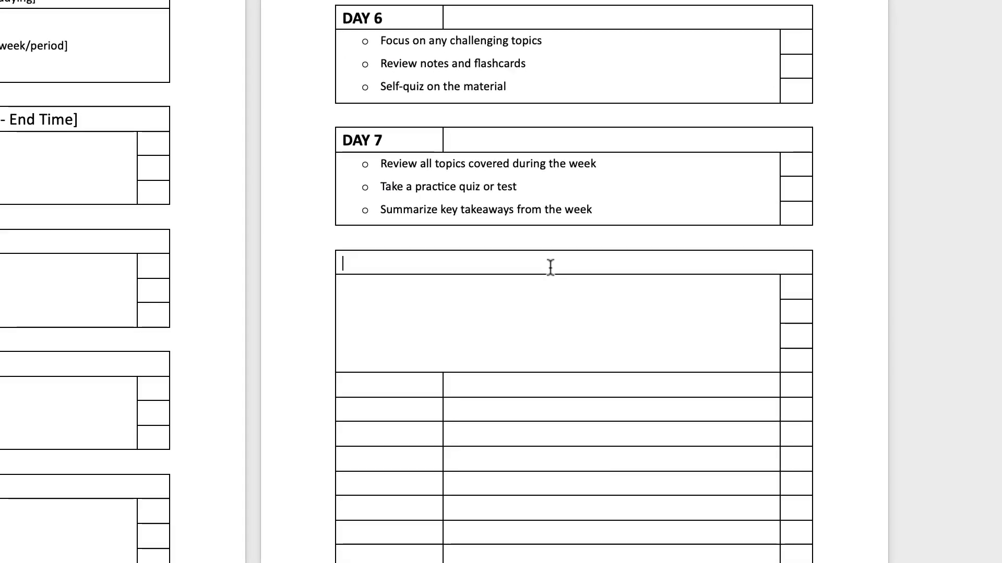
text(ADDITIONAL INFORMT)
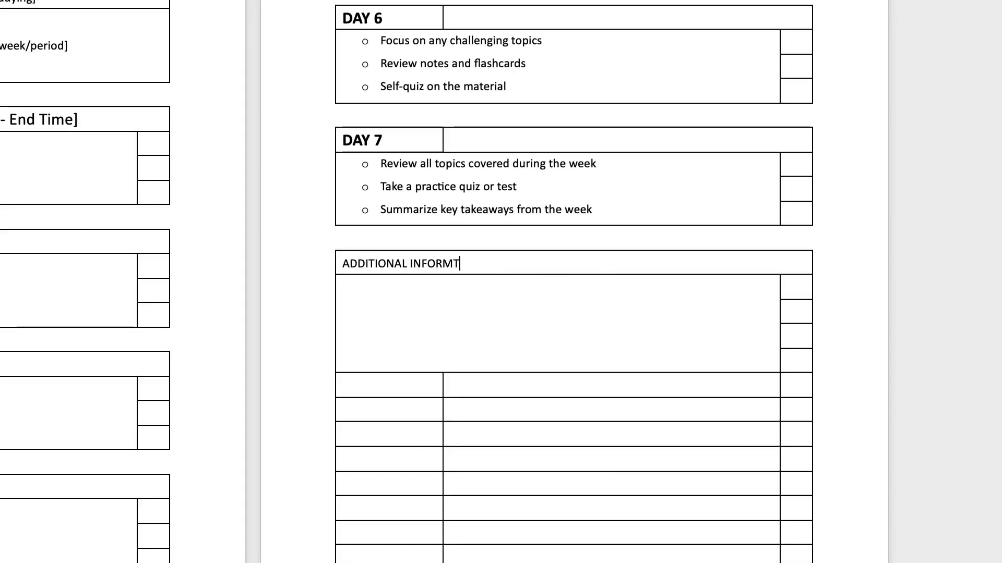
key(BackSpace)
text(ATION)
triple_click(403, 263)
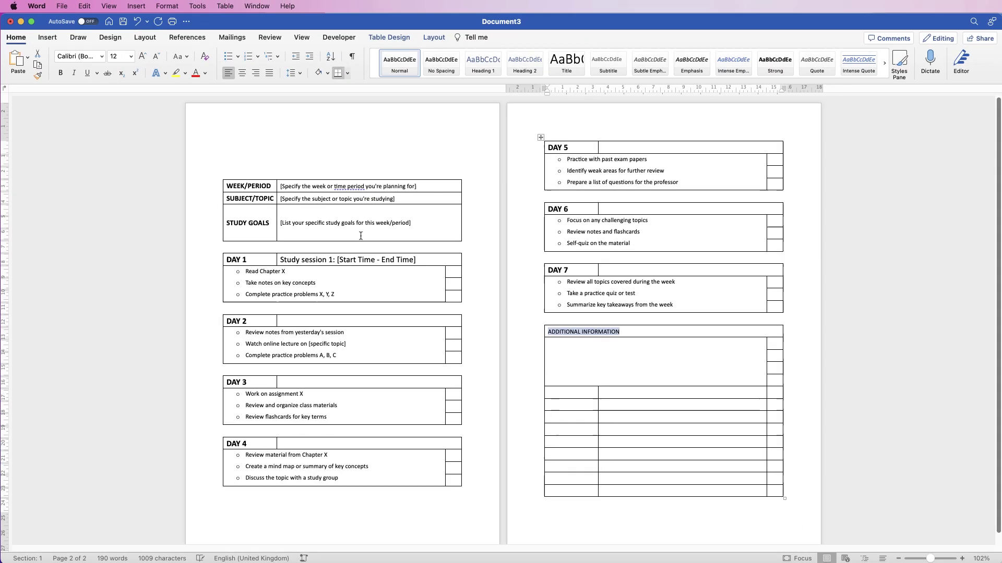
click(60, 72)
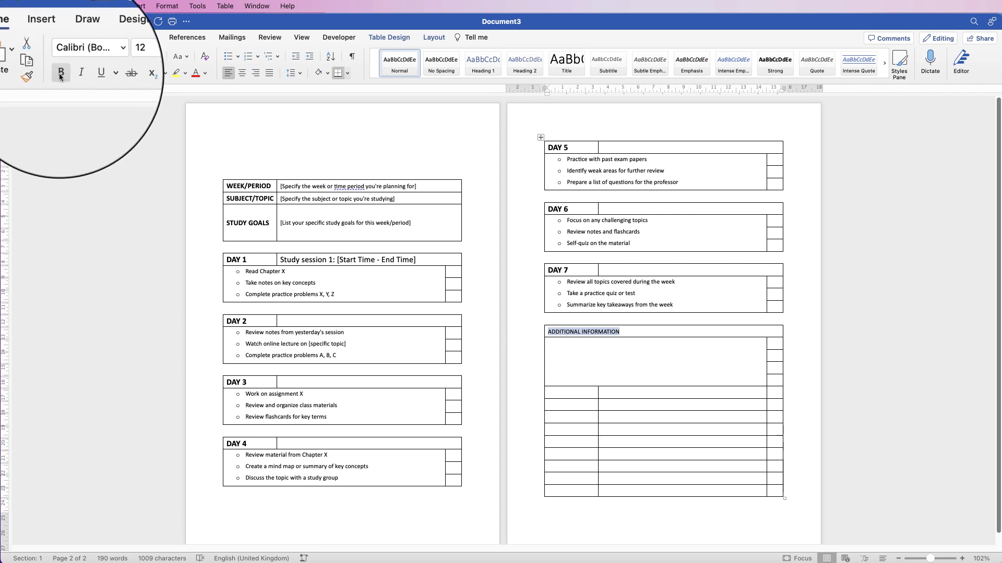
click(131, 56)
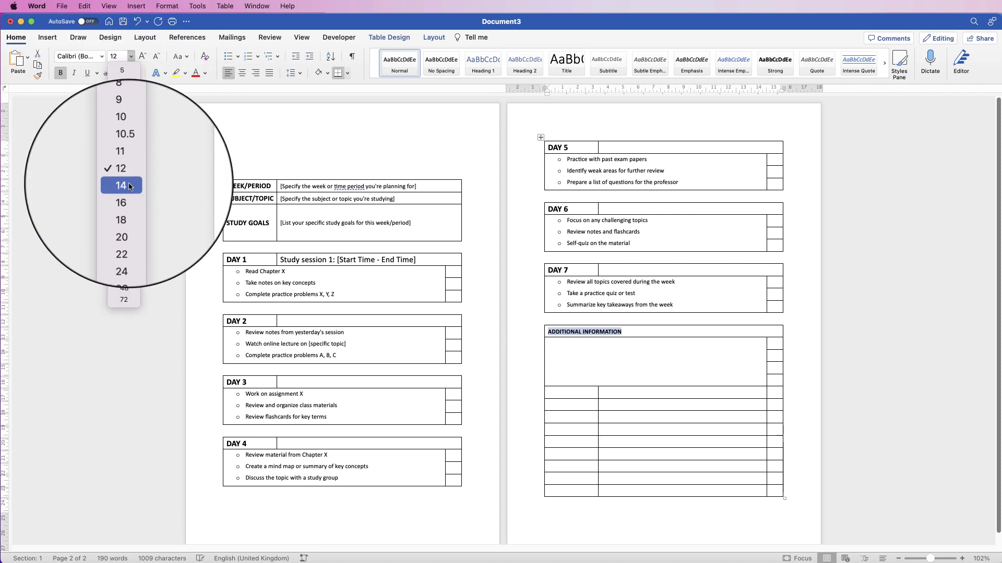
click(123, 195)
Step: Fill the ADDITIONAL INFORMATION cell with its four notes on breaks, study environment, snacks and schedule updates, giving the first line a solid round bullet
key(Down)
text(Schedule breaks and relaxation time Ensure a healthy study environment Stay hydrated and have healthy snacks on hand Update the schedule for the next week/period)
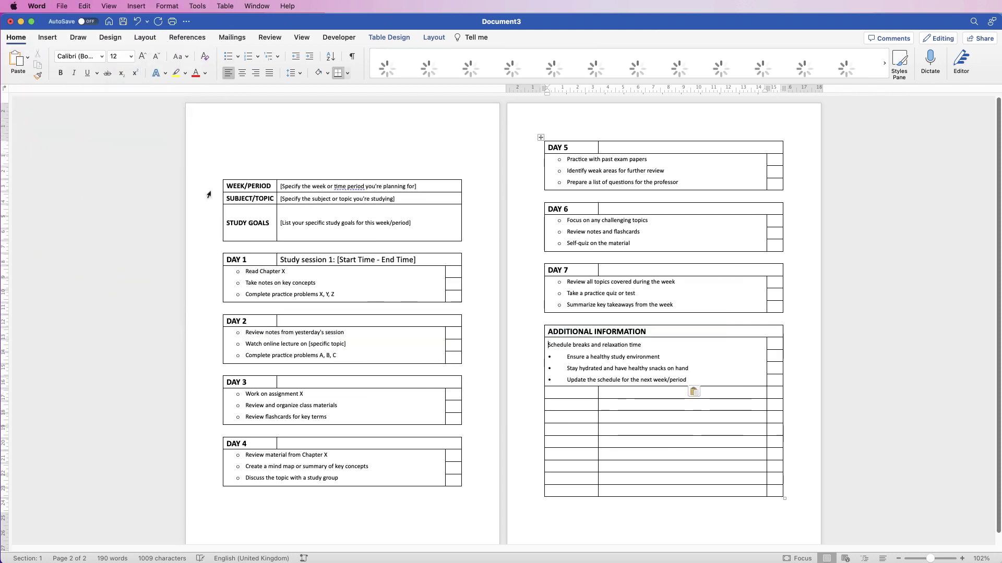
click(238, 57)
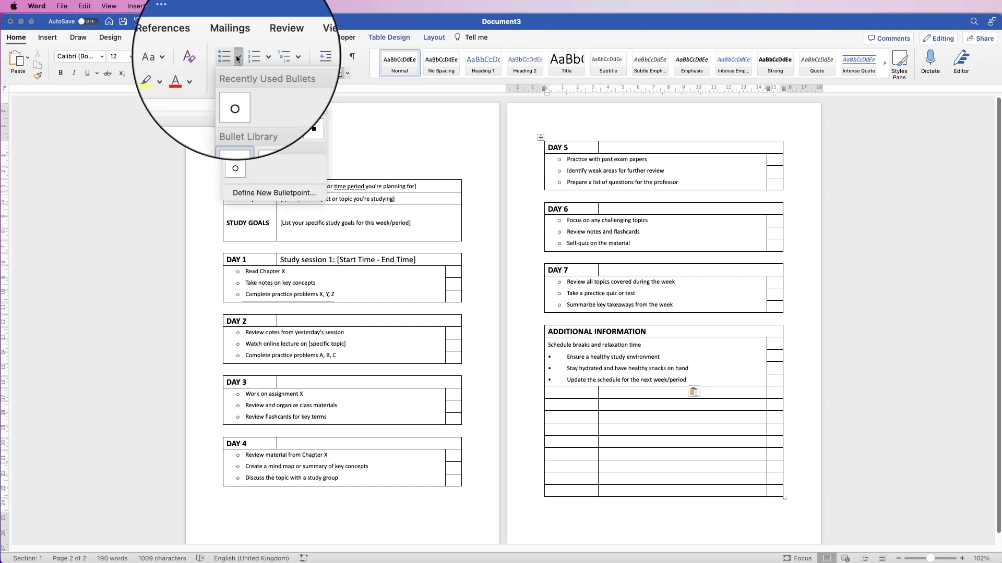
click(258, 132)
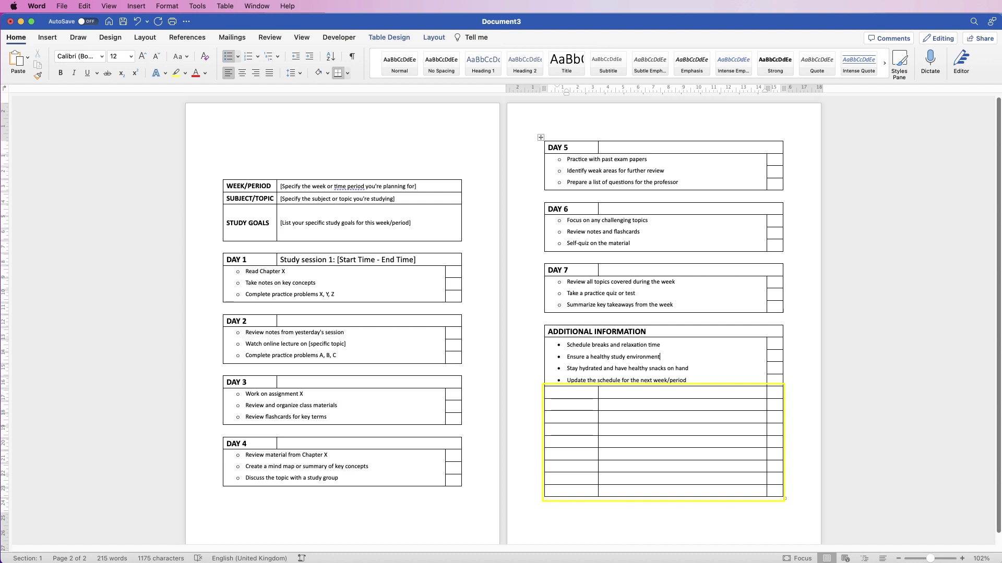
Step: Merge the cells of each of the nine empty rows below the ADDITIONAL INFORMATION notes into one full-width cell per row
drag(548, 392, 761, 392)
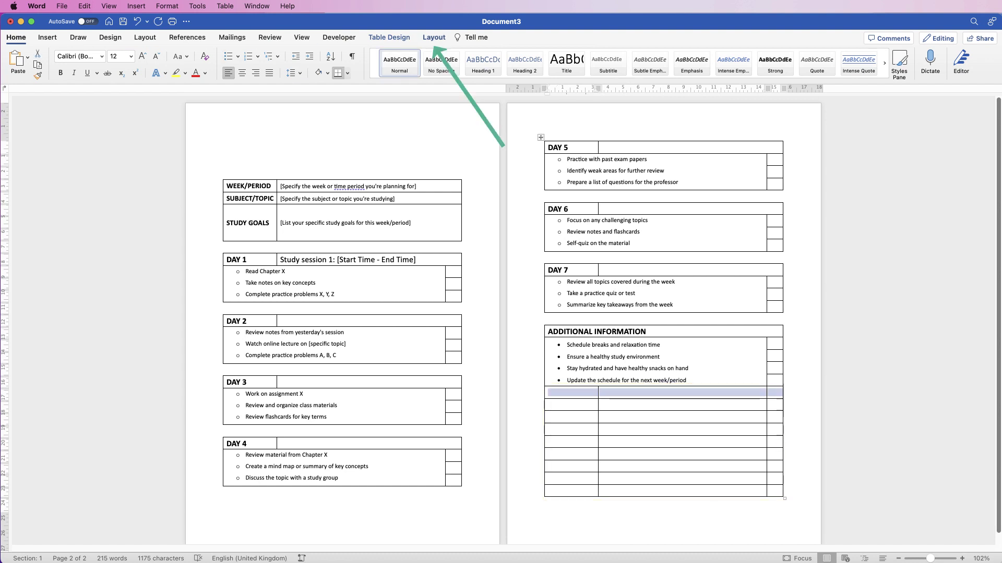
click(434, 37)
click(280, 63)
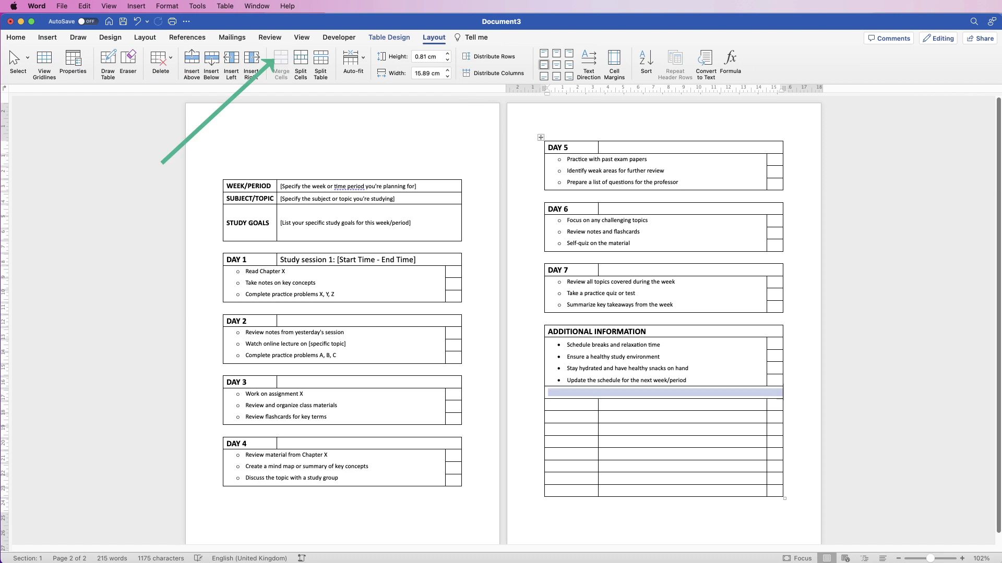
drag(549, 405, 762, 404)
click(281, 62)
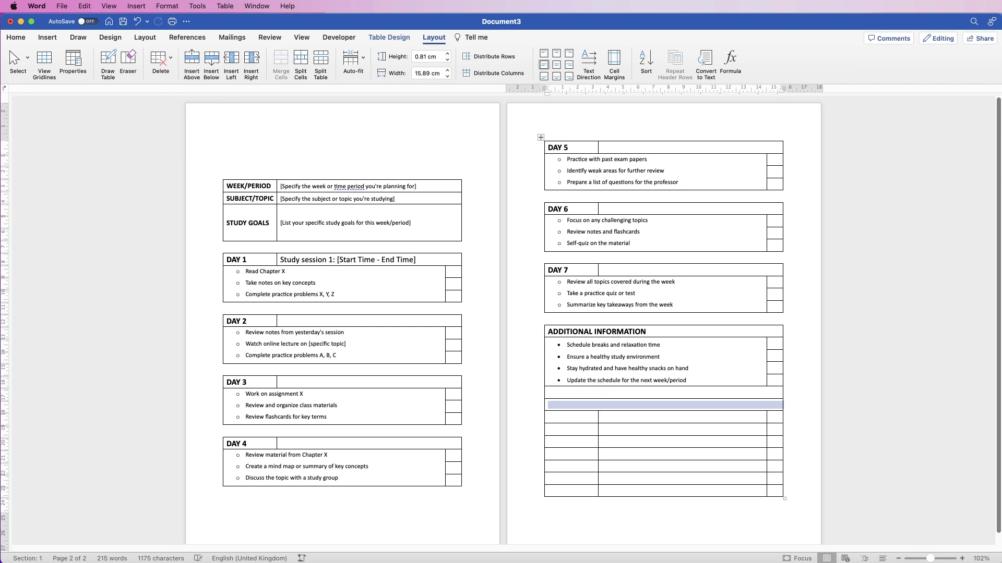
drag(549, 416, 762, 417)
click(281, 63)
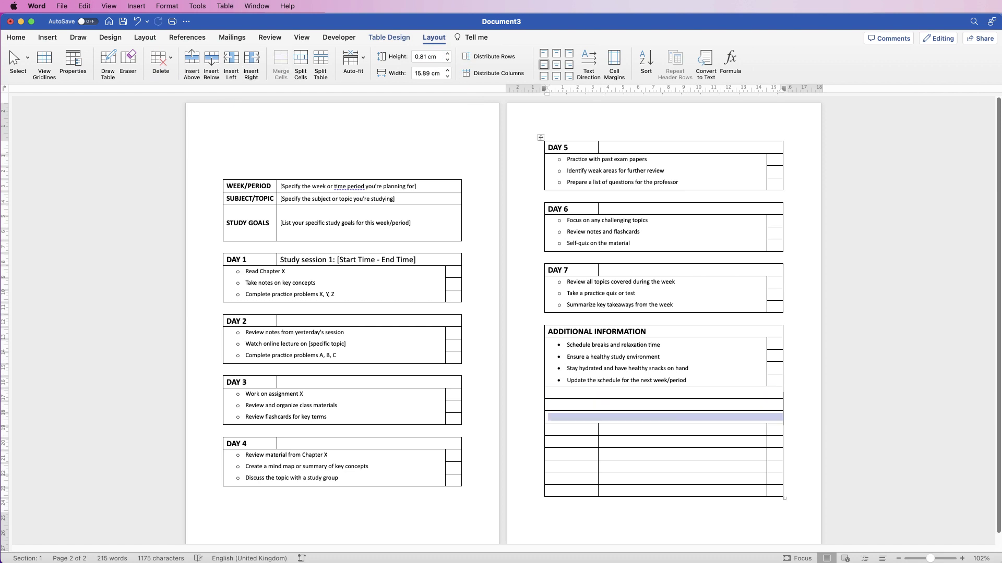
drag(549, 430, 762, 430)
click(280, 63)
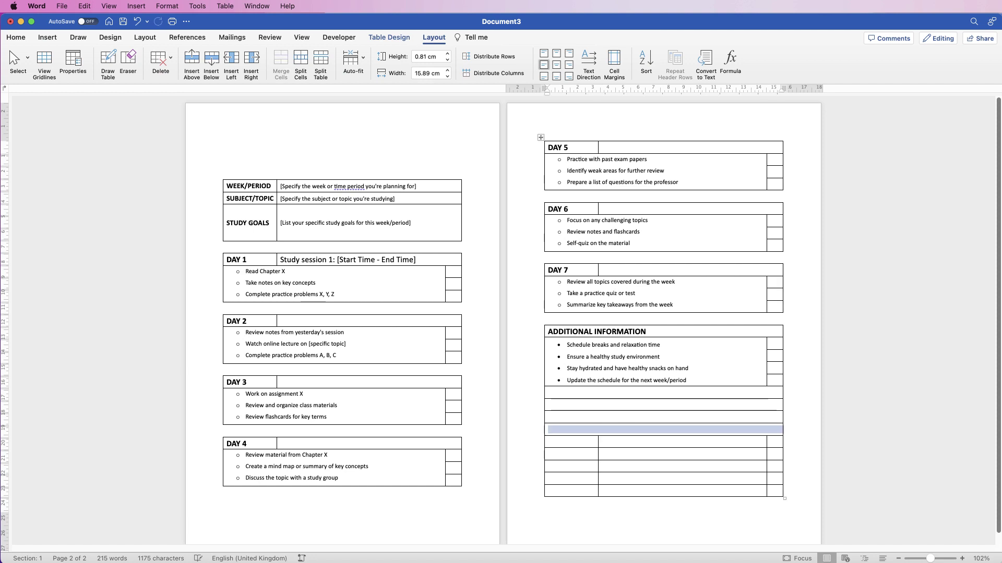
drag(549, 442, 762, 441)
click(281, 62)
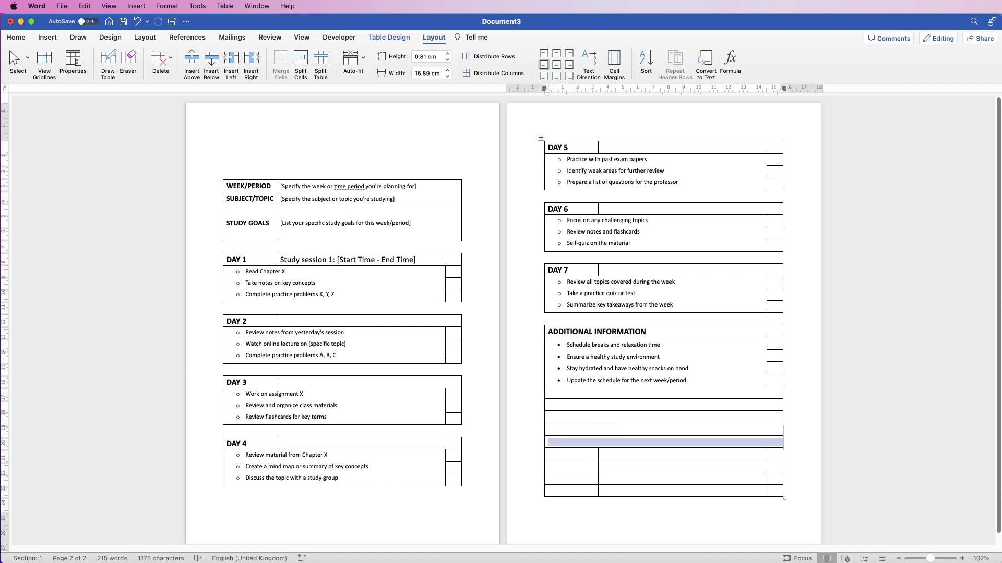
drag(549, 453, 762, 454)
click(281, 62)
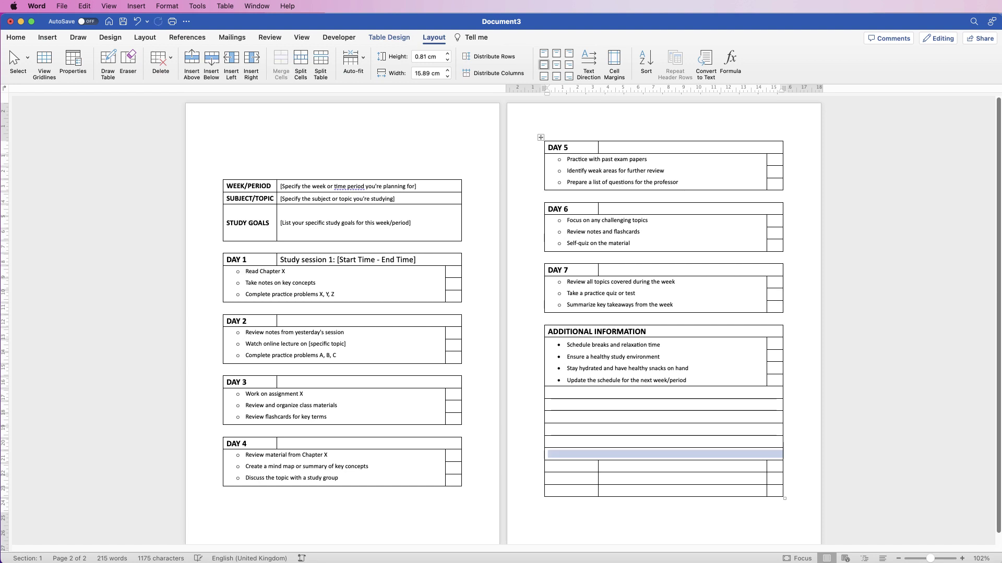
drag(549, 466, 762, 466)
click(281, 63)
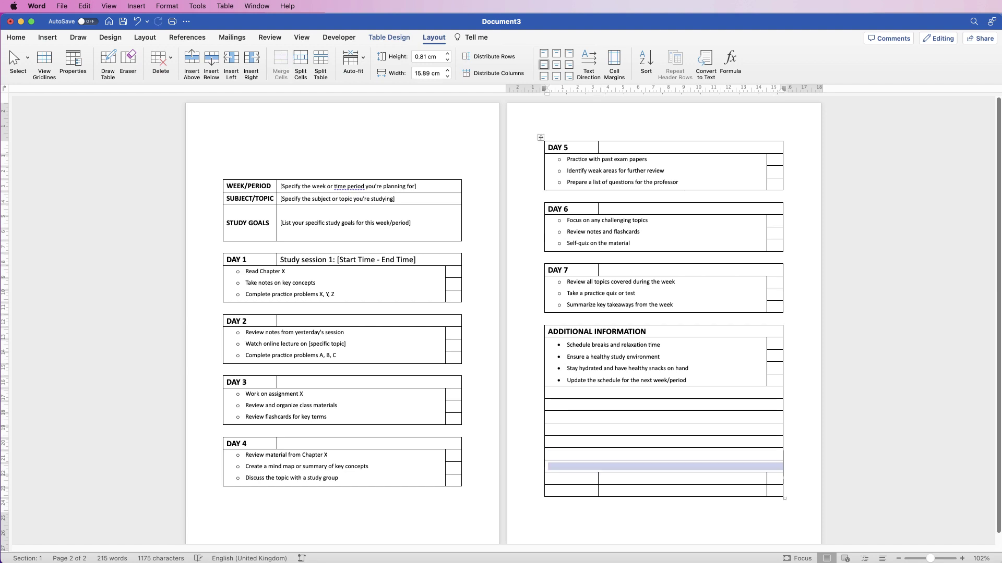
drag(549, 490, 762, 491)
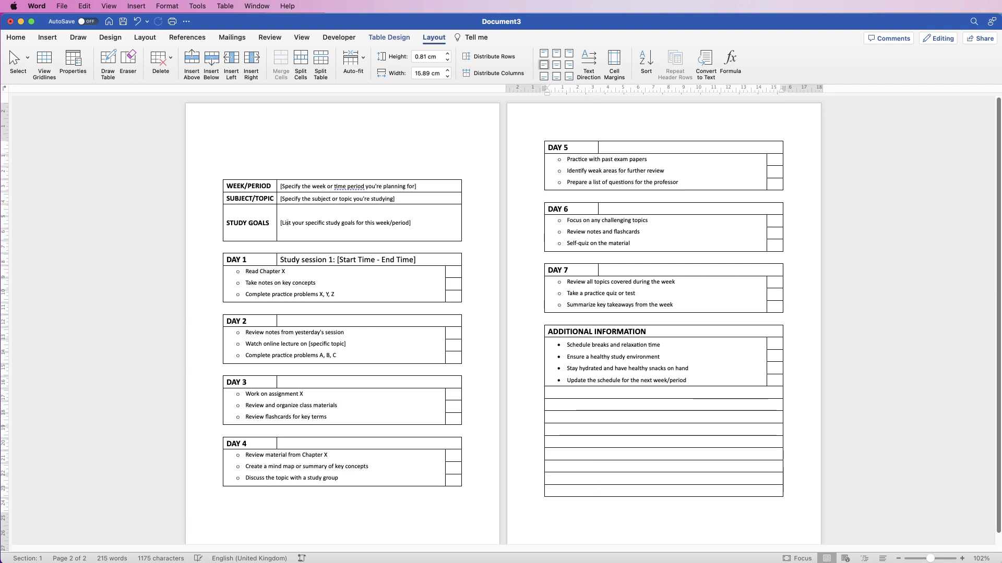
Step: Apply 2 ¼ pt outside borders around the WEEK/PERIOD, SUBJECT/TOPIC and STUDY GOALS rows
drag(221, 222, 221, 186)
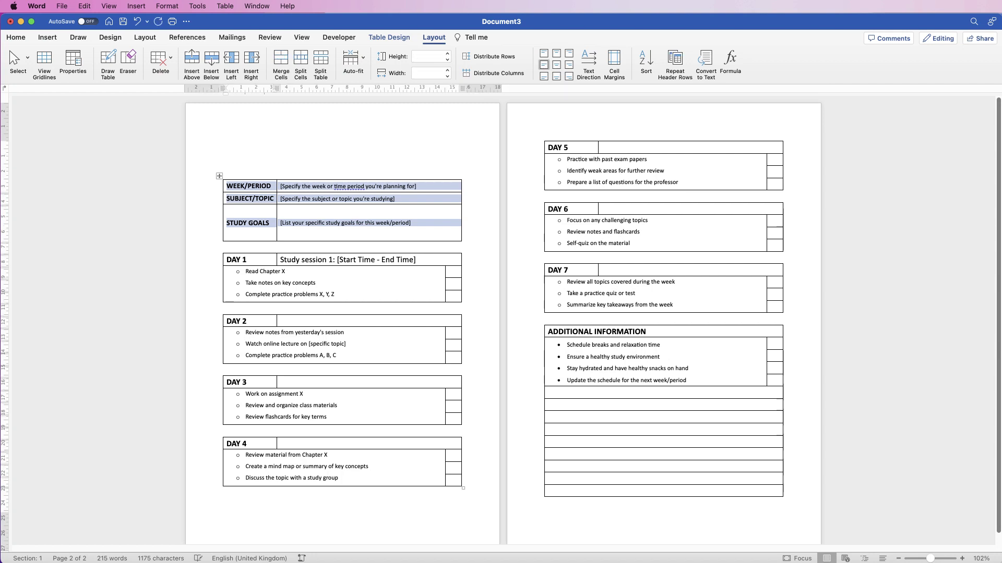
click(389, 37)
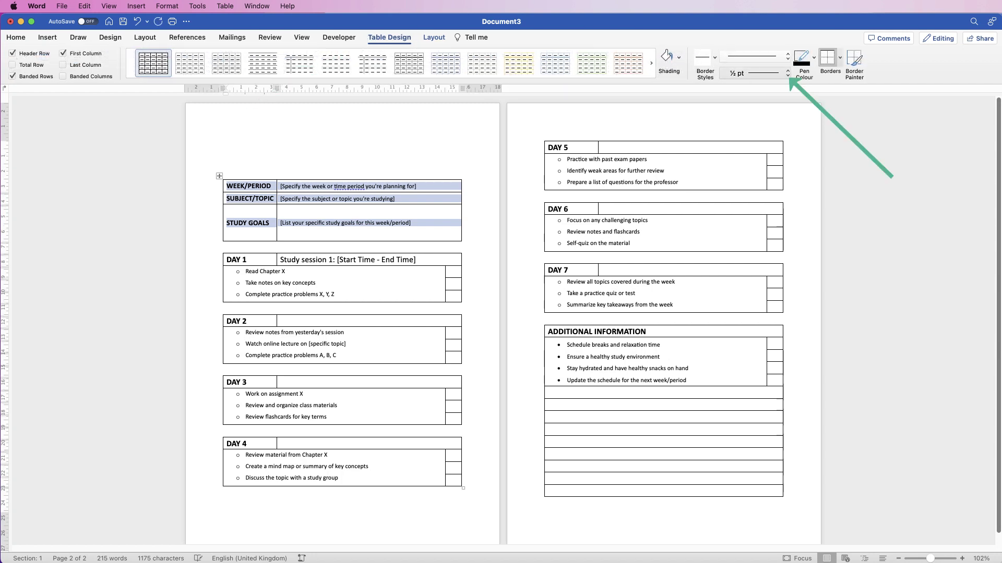
click(787, 74)
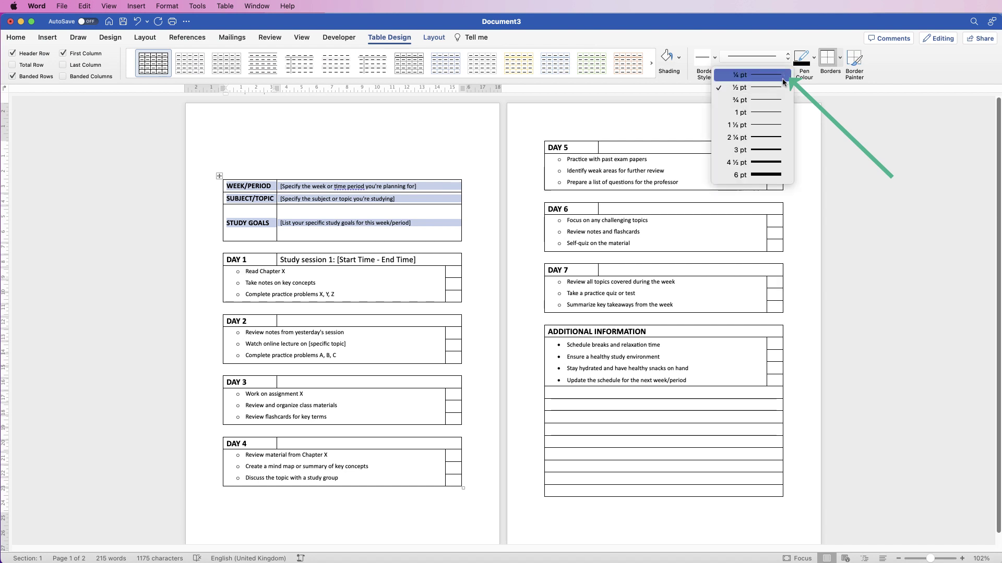
click(764, 138)
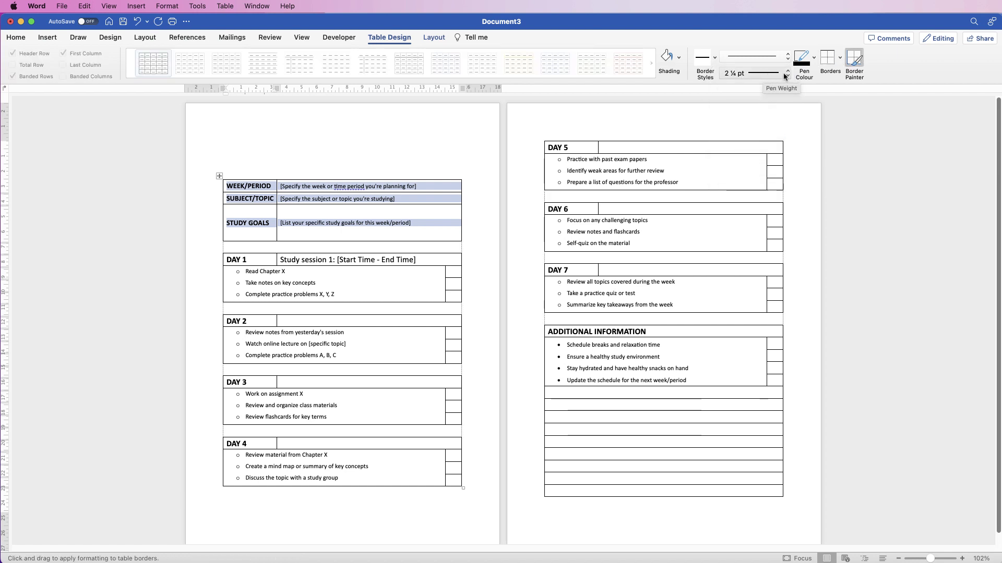
click(840, 57)
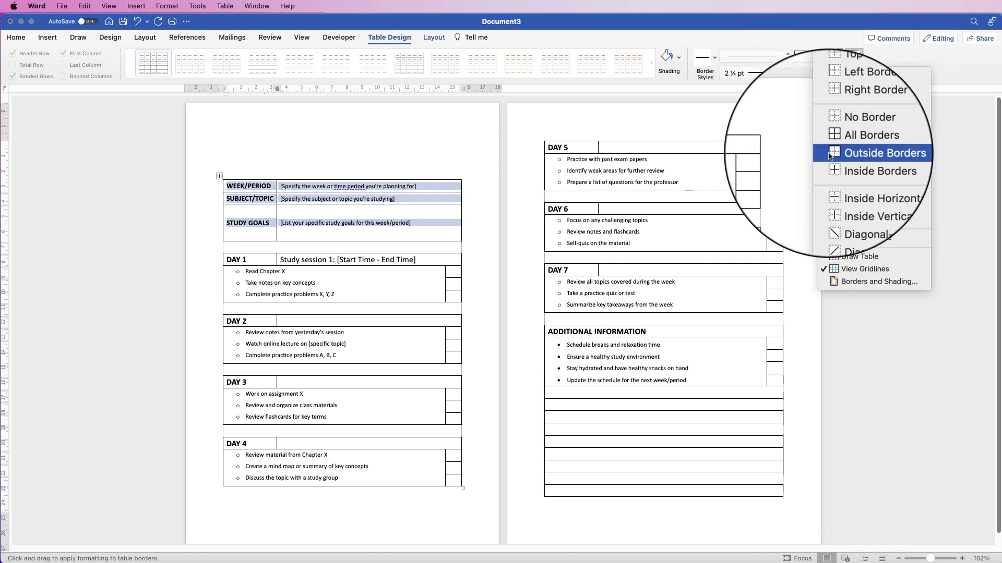
click(829, 155)
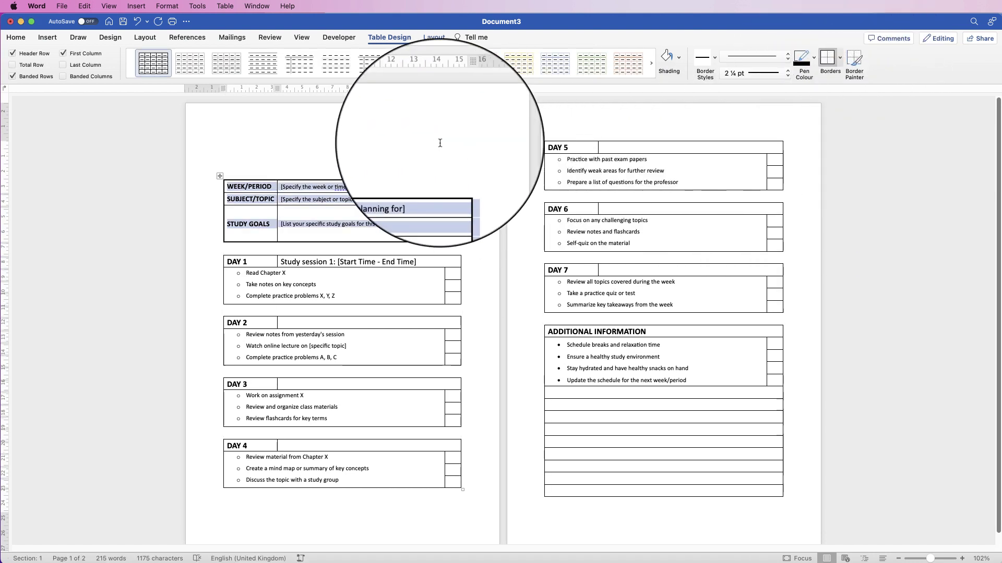
click(418, 149)
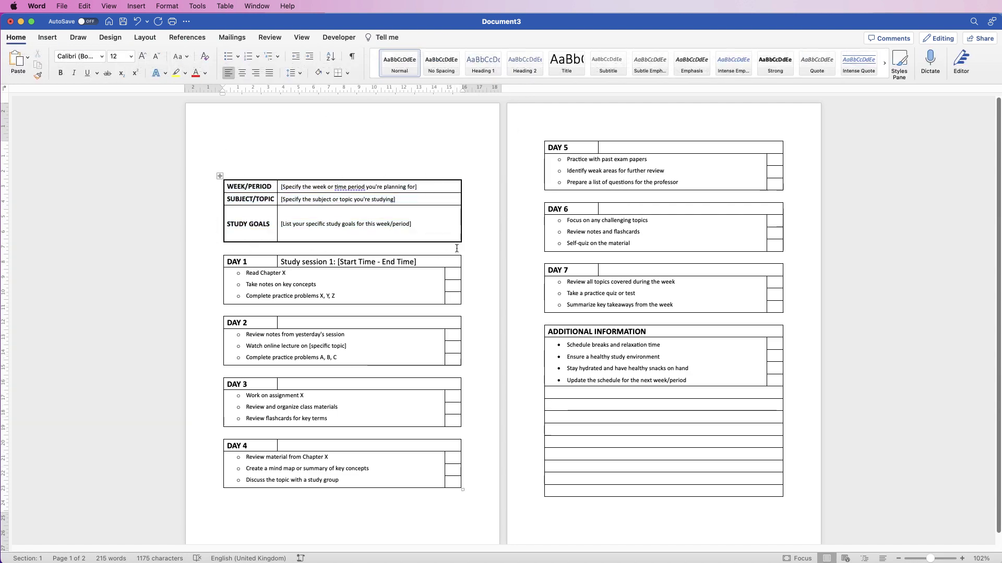
Step: Apply 2 ¼ pt outside borders around each of the DAY 1, DAY 2, DAY 3 and DAY 4 blocks
drag(450, 290, 240, 262)
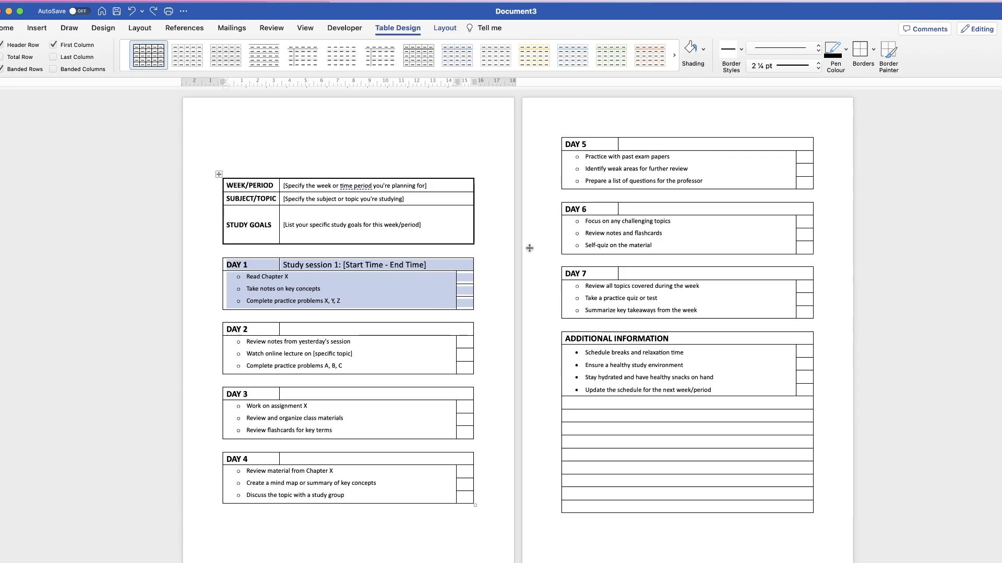
click(861, 52)
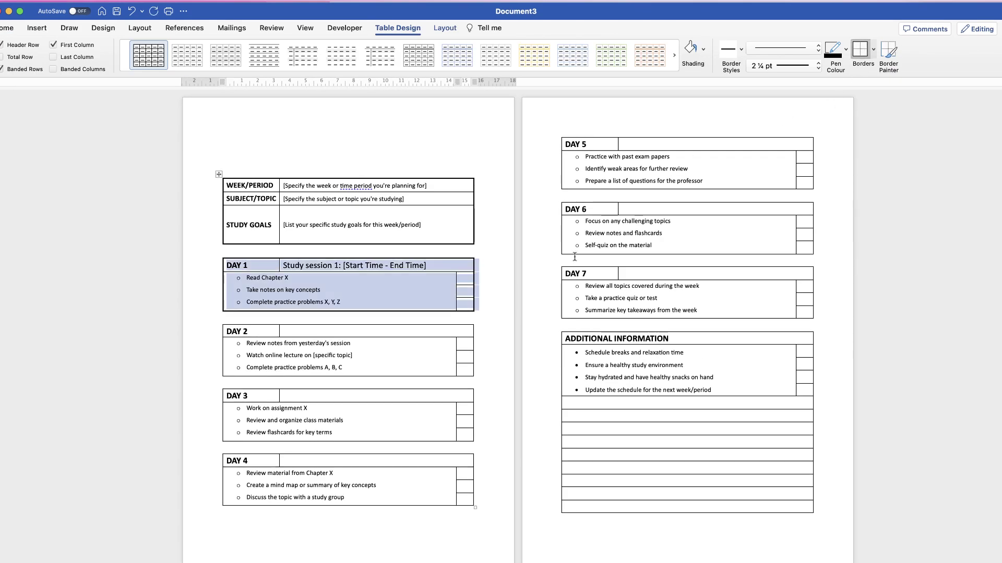
drag(462, 373, 270, 334)
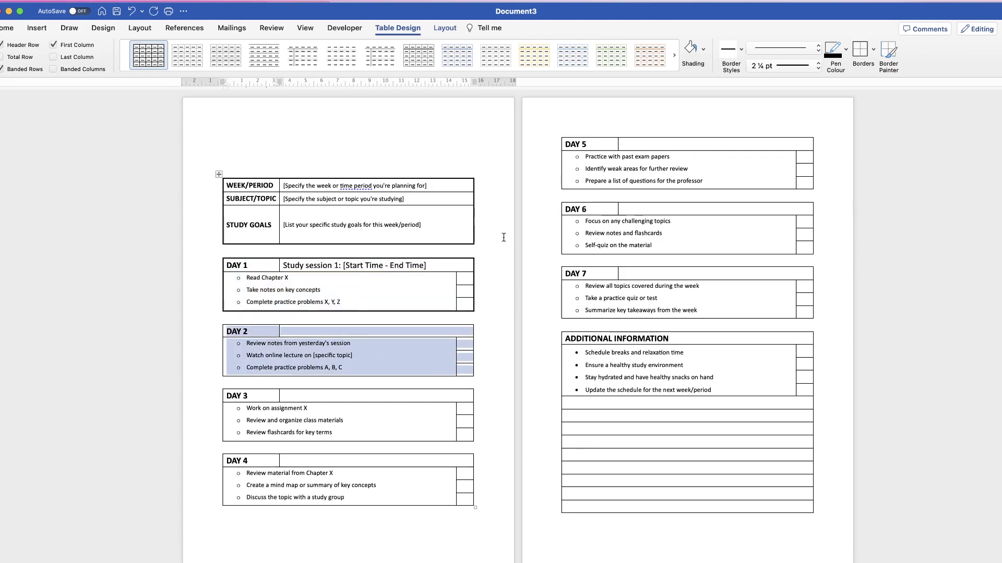
click(861, 62)
drag(465, 438, 287, 390)
key(super+y)
drag(464, 504, 271, 472)
key(super+y)
Step: Repeat the 2 ¼ pt outside borders around the DAY 5, DAY 6 and DAY 7 blocks and the ADDITIONAL INFORMATION section with its empty rows
drag(634, 198, 402, 163)
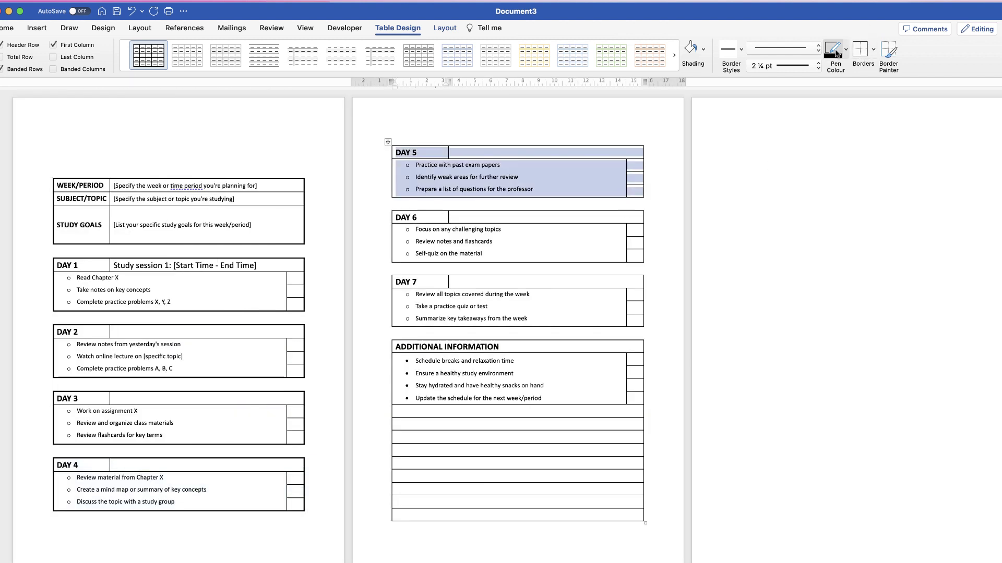
key(super+y)
drag(634, 261, 401, 230)
key(super+y)
drag(399, 295, 567, 320)
key(super+y)
drag(804, 407, 574, 349)
key(super+y)
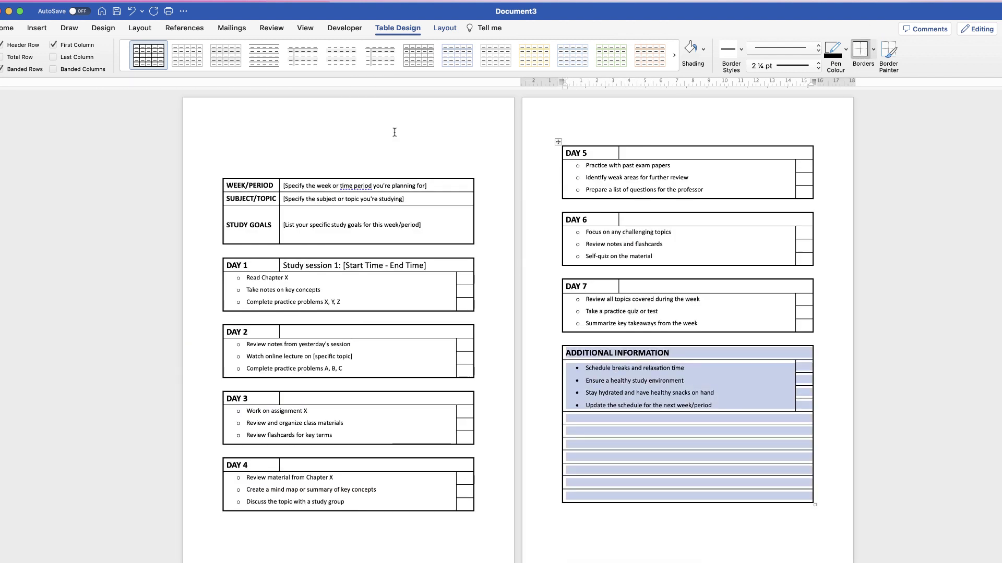
Step: Draw a text box about 14 cm wide above the WEEK/PERIOD row on the first page and enter "STUDY SCHEDULE" in it
click(244, 128)
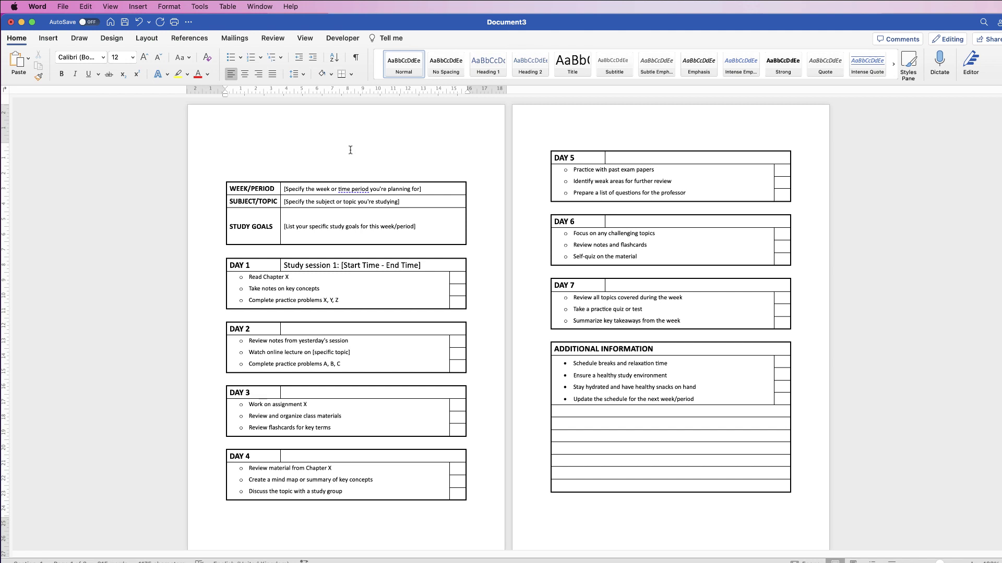
click(48, 38)
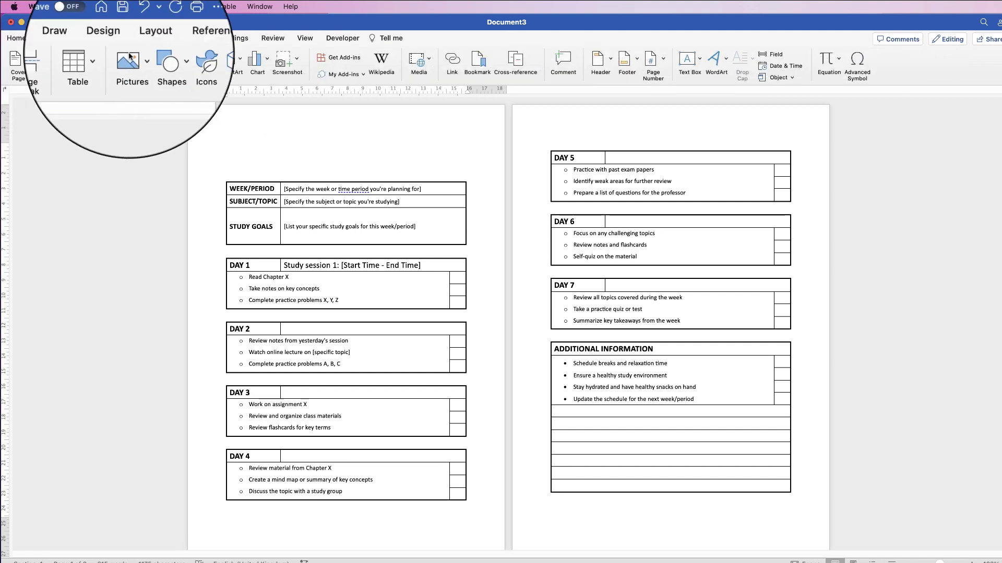
click(699, 58)
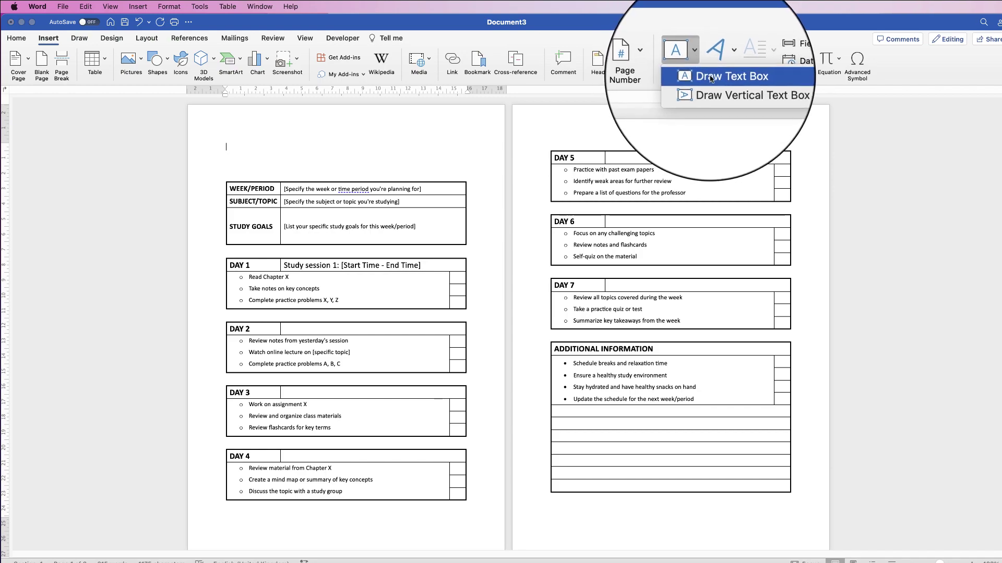
click(710, 79)
drag(241, 123, 253, 158)
drag(284, 242, 626, 265)
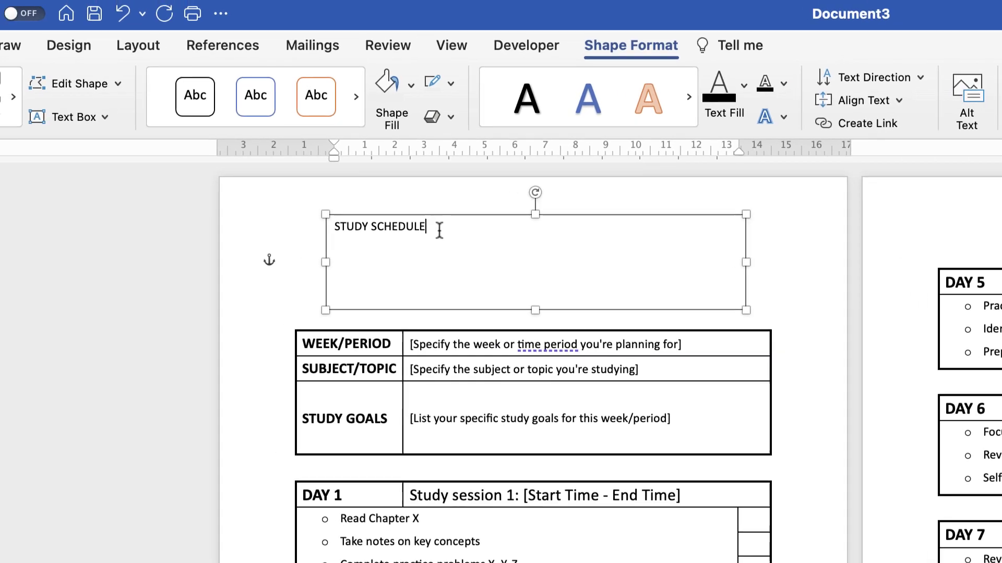
Step: Format the STUDY SCHEDULE title at 48 pt, underlined and centred in its text box
drag(377, 292, 290, 217)
click(38, 78)
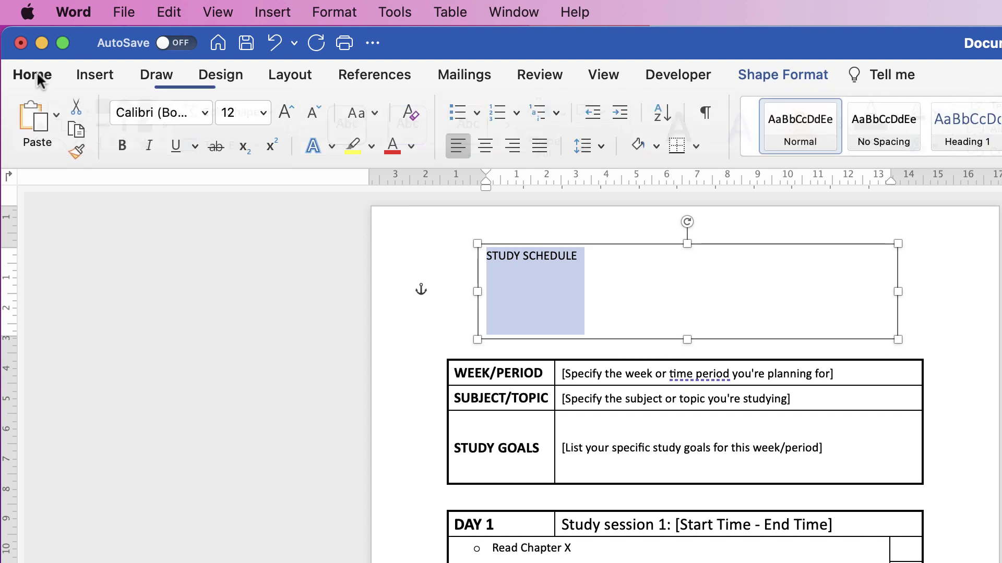
click(282, 111)
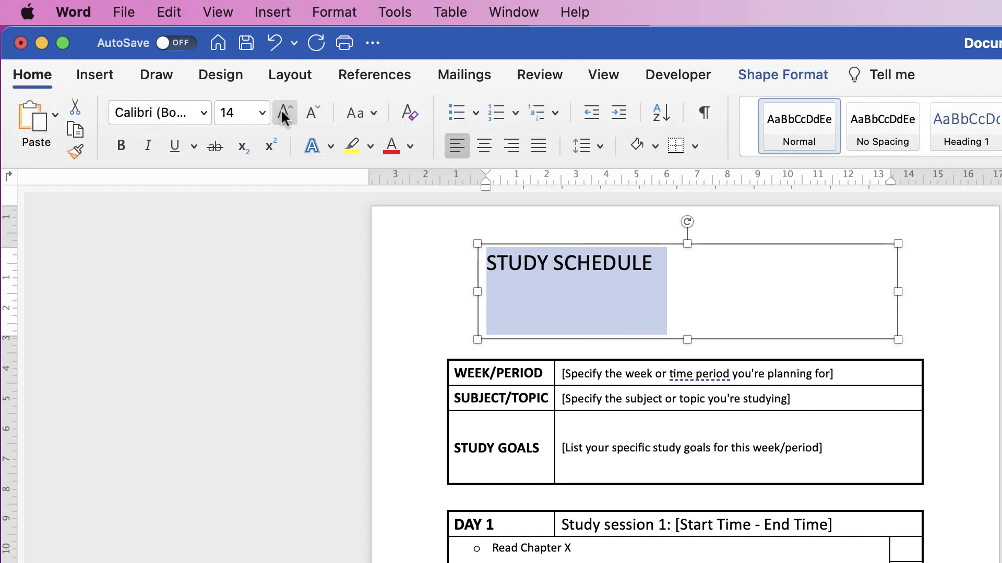
click(281, 110)
click(282, 110)
click(281, 110)
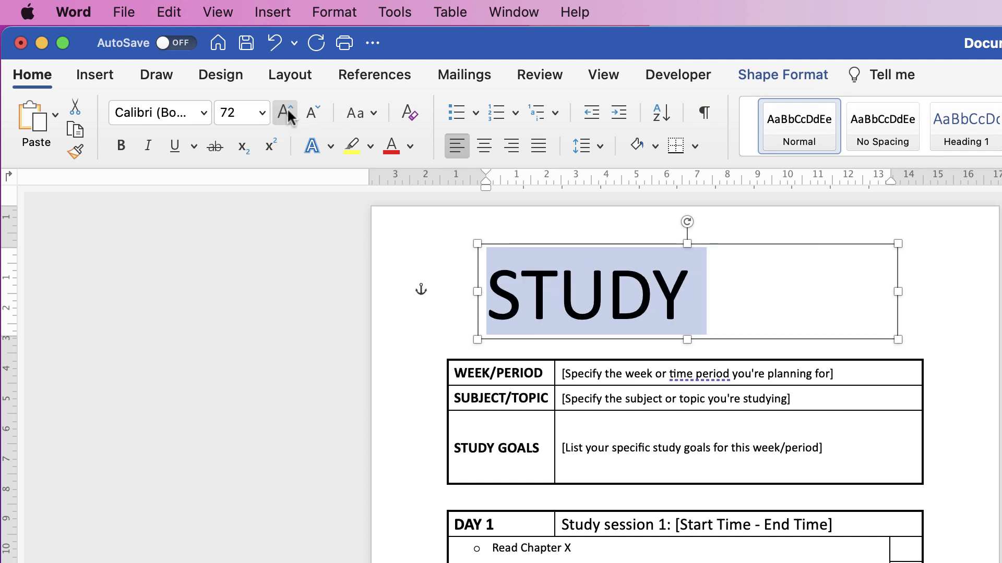
click(312, 113)
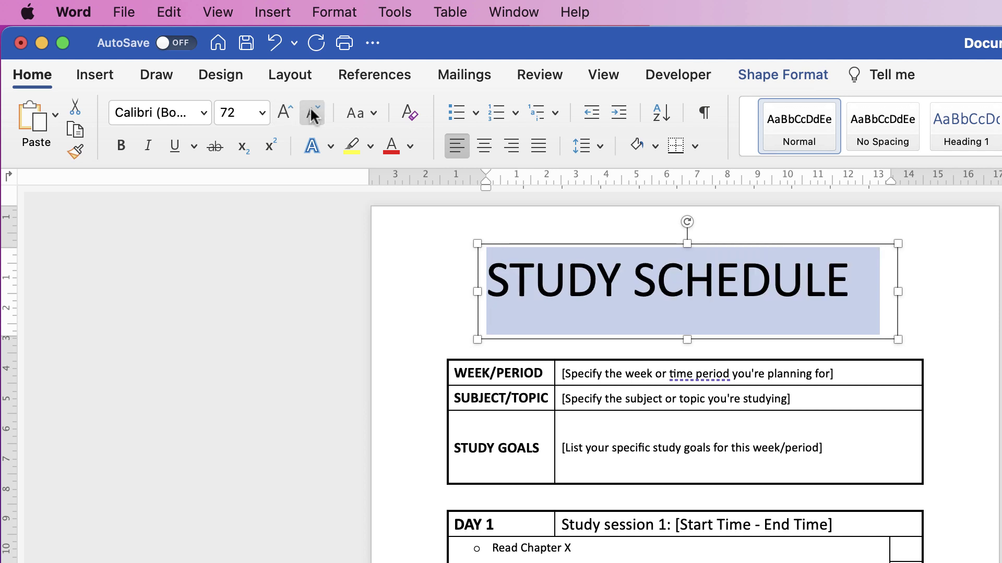
click(176, 148)
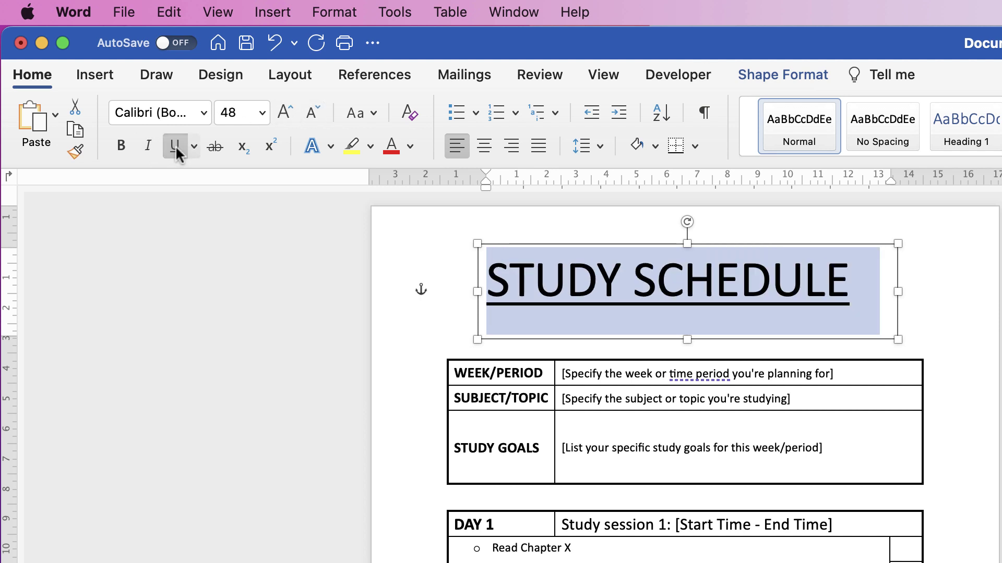
click(484, 147)
click(776, 280)
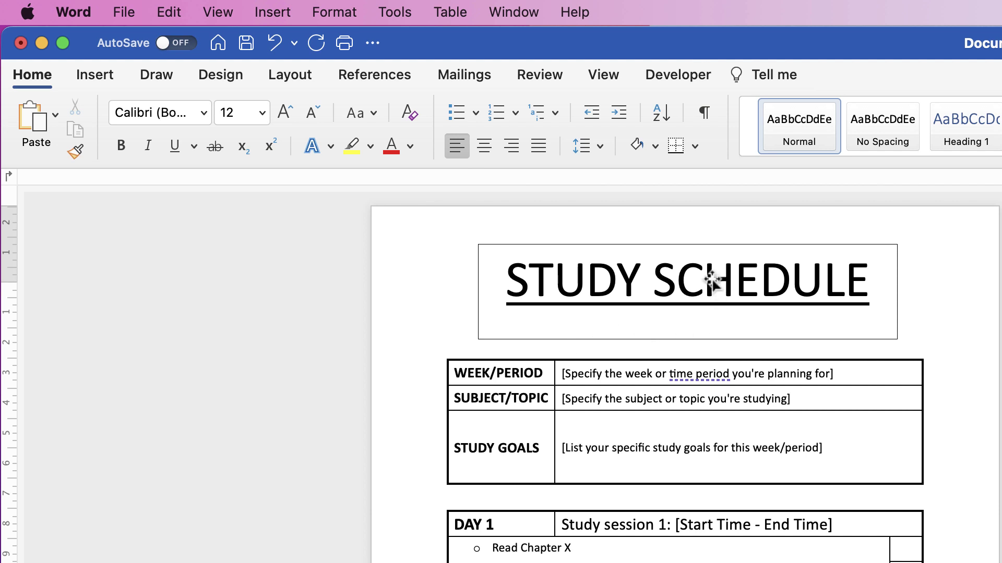
Step: Remove the outline of the STUDY SCHEDULE text box and align the box to the horizontal centre relative to the margin
click(693, 285)
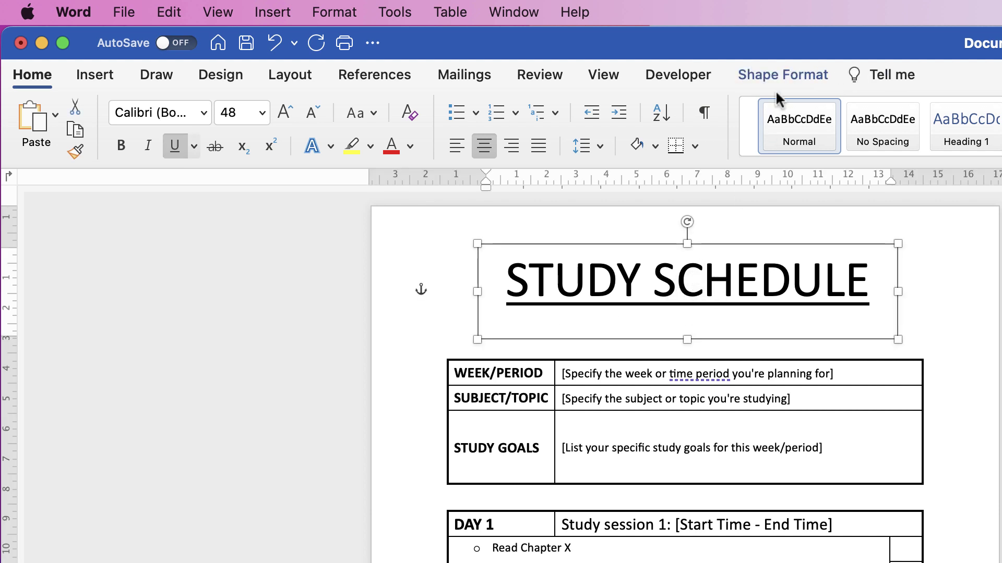
click(779, 75)
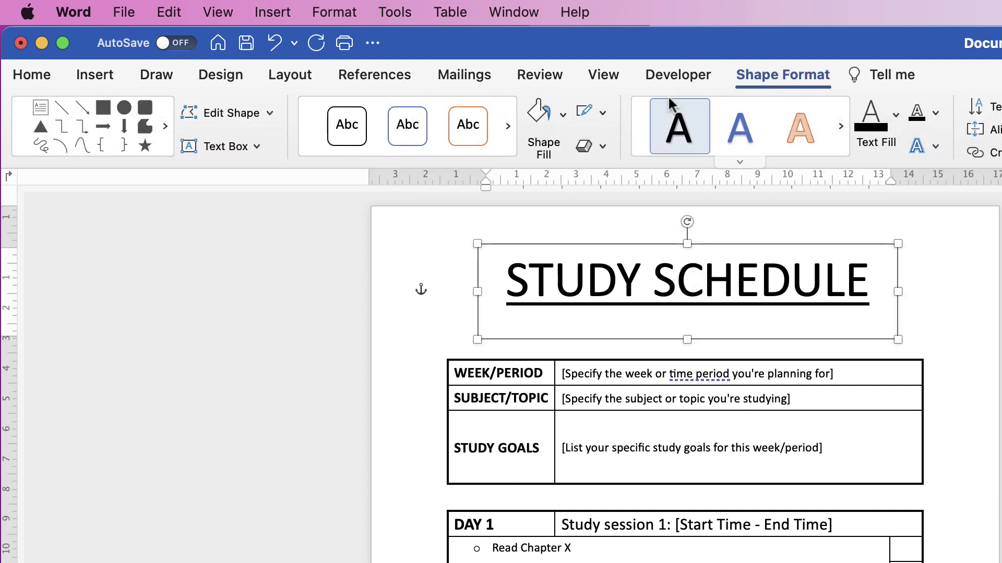
click(602, 116)
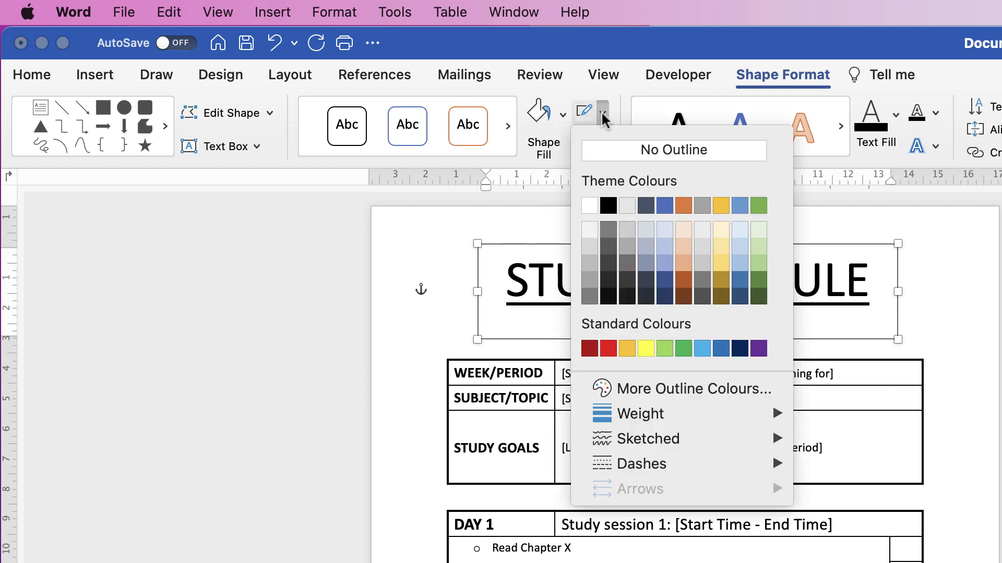
click(609, 151)
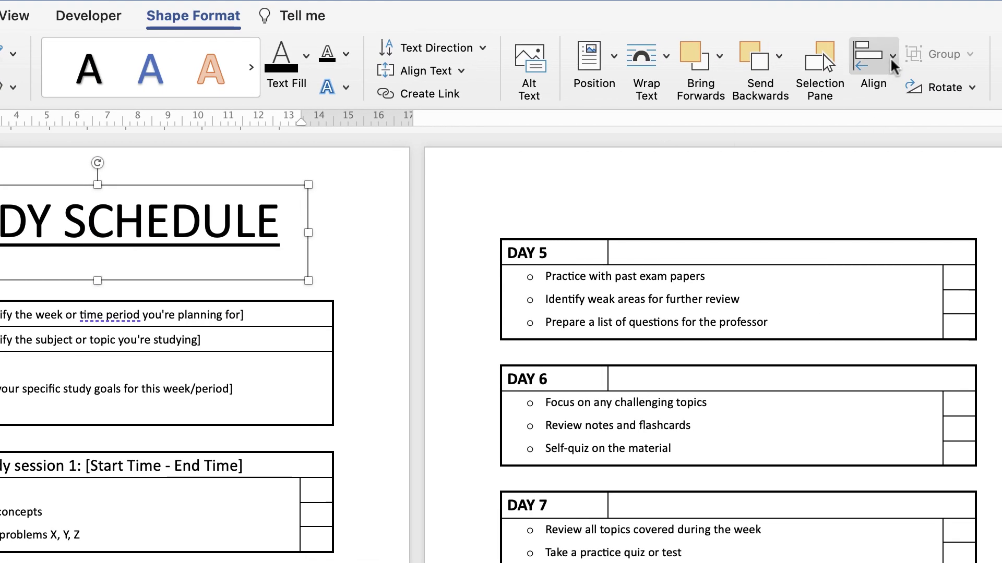
click(893, 62)
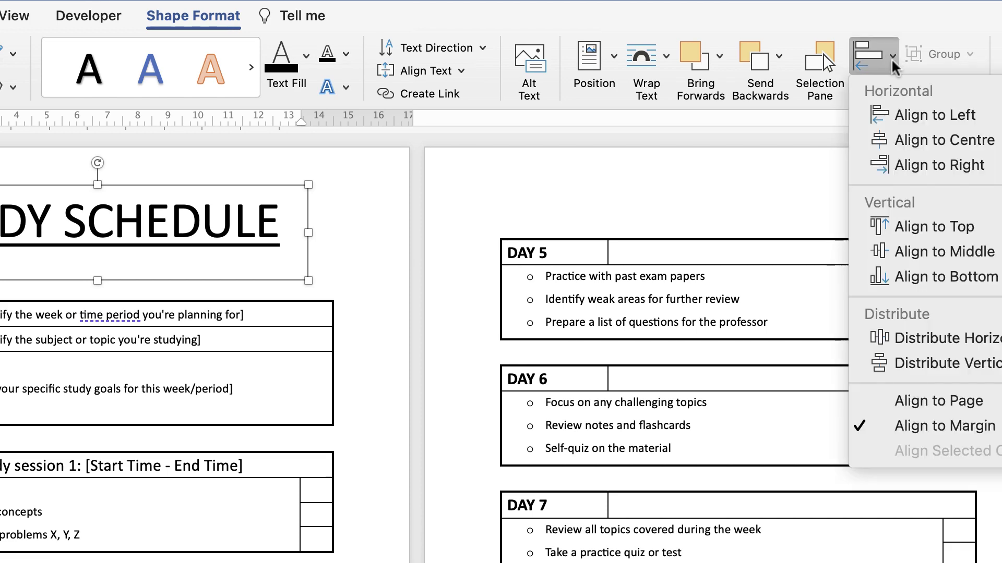
click(900, 142)
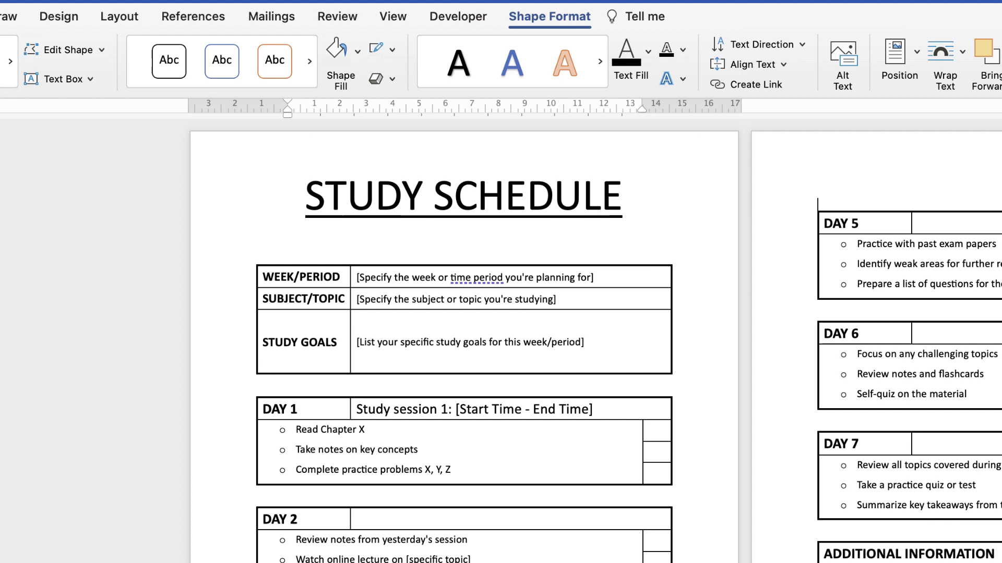
click(933, 189)
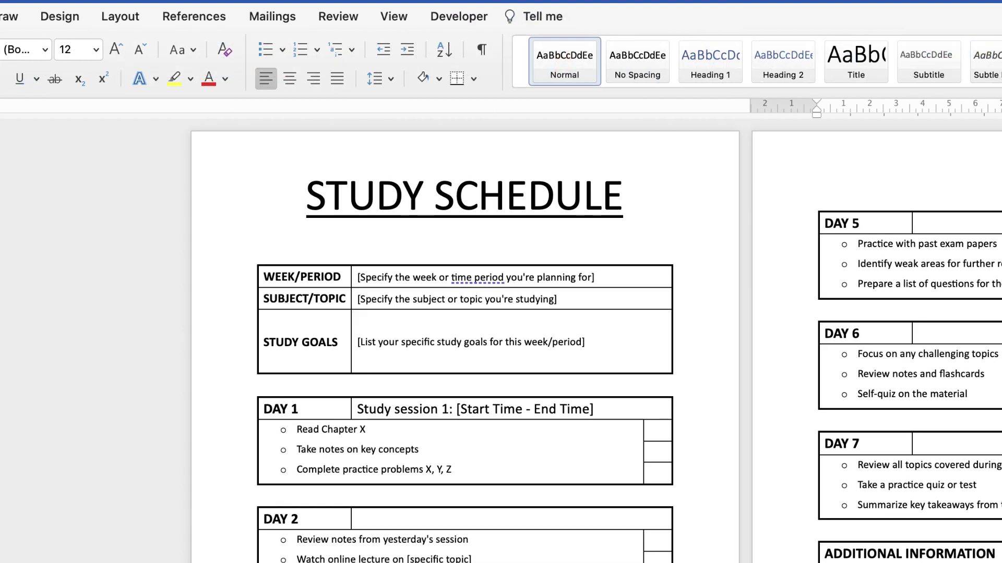
Step: Nudge the STUDY SCHEDULE text box down closer to the table and remove its shape fill
click(493, 201)
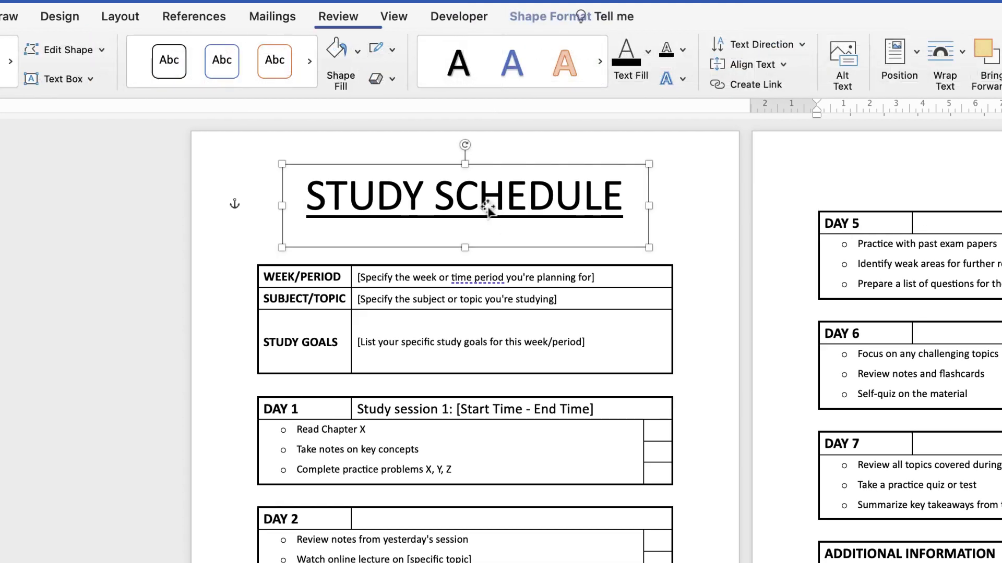
key(Down)
key(Down)
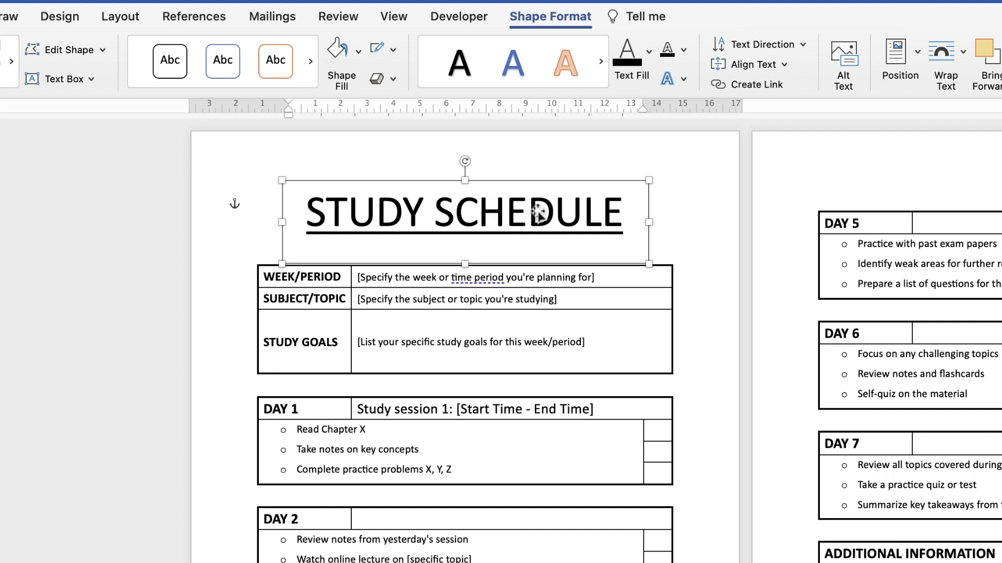
key(Down)
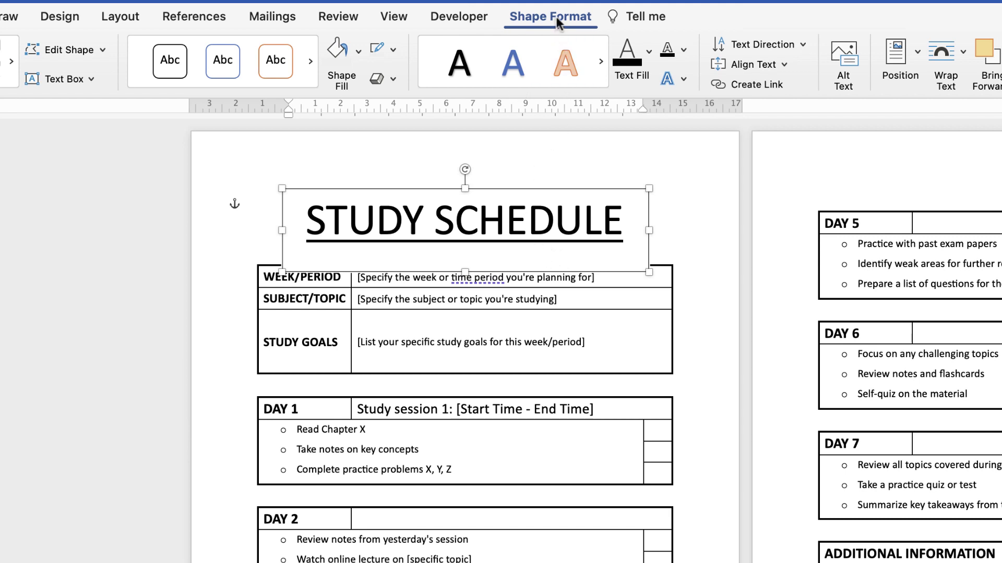
click(359, 50)
click(361, 84)
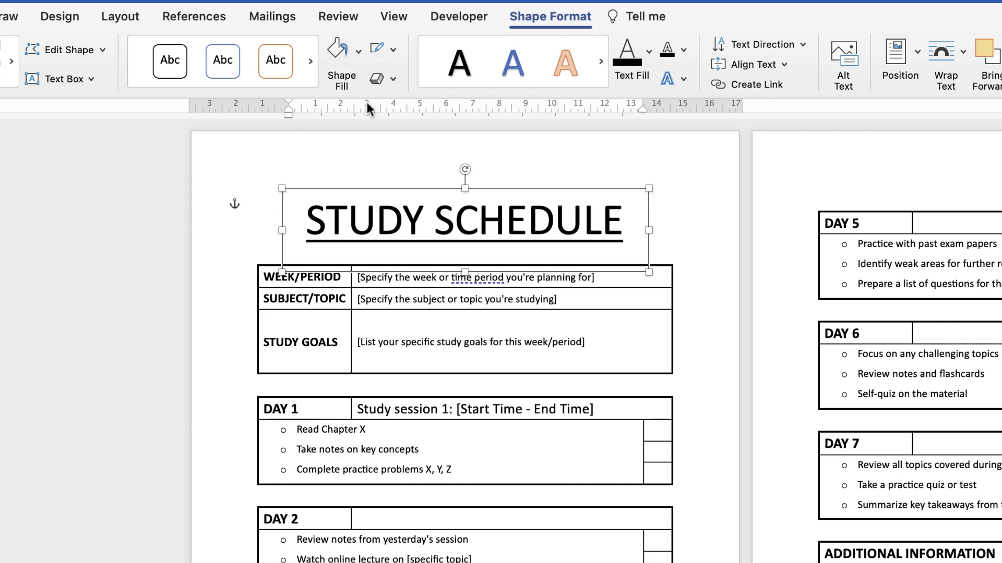
click(674, 191)
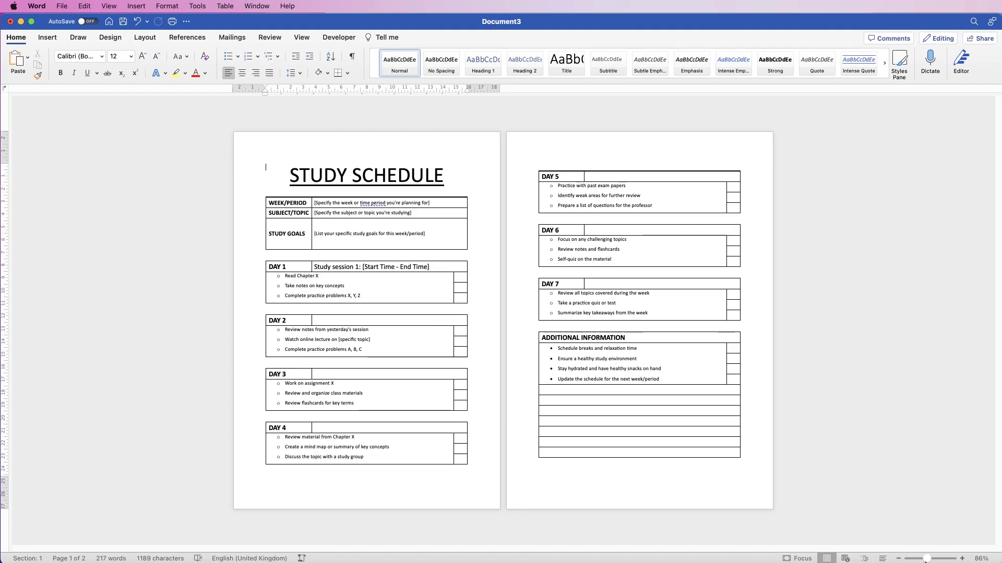
click(62, 6)
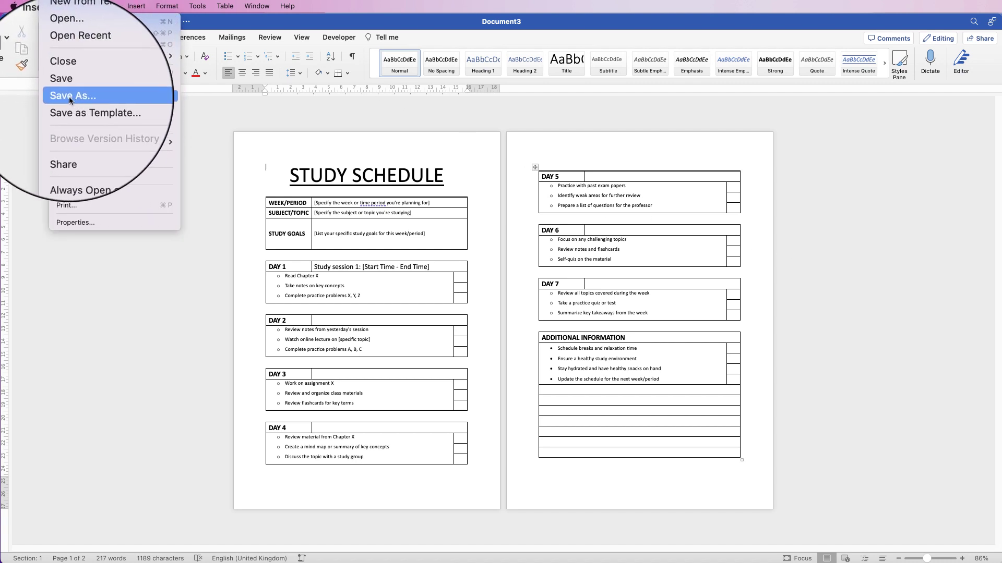
click(100, 110)
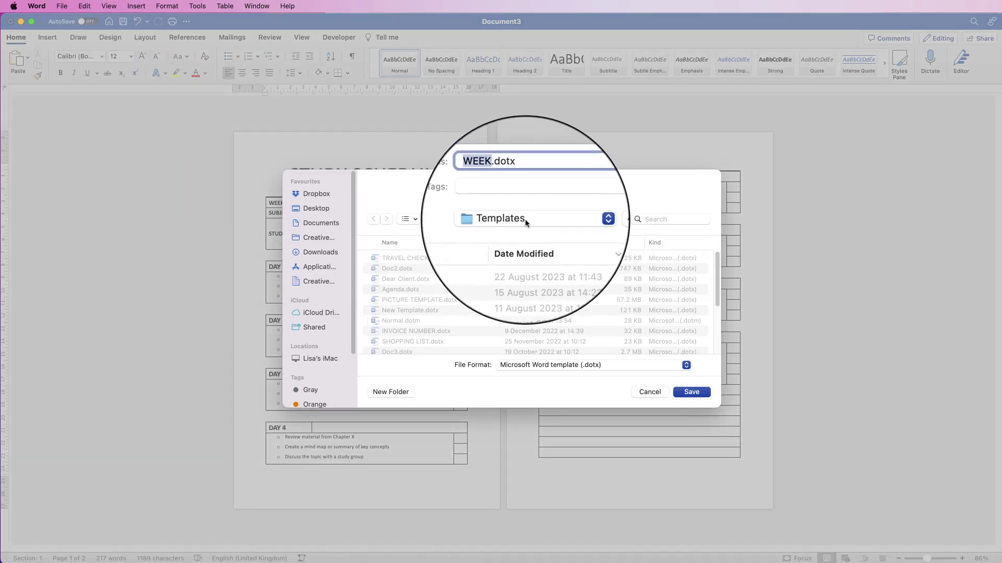
click(536, 220)
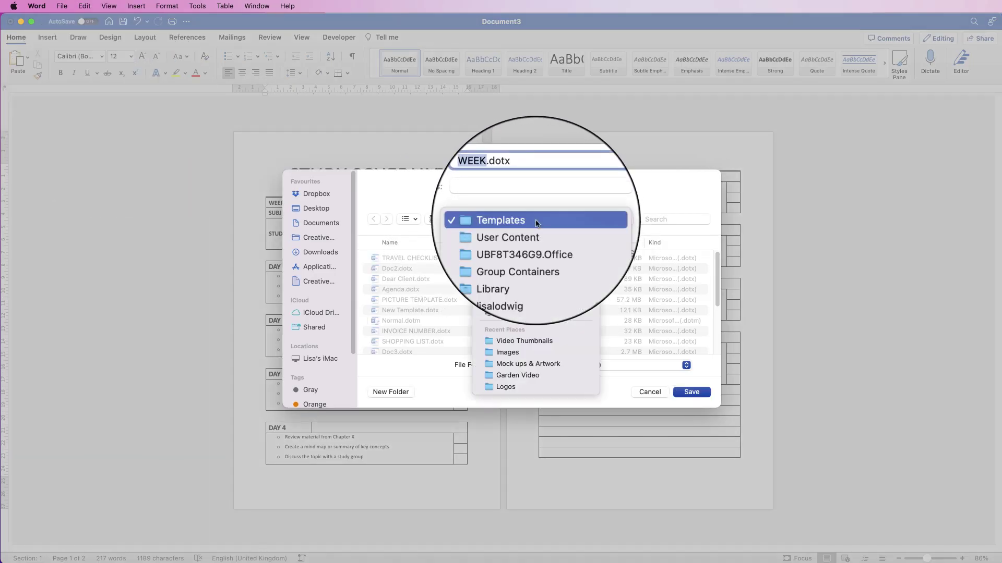
click(537, 220)
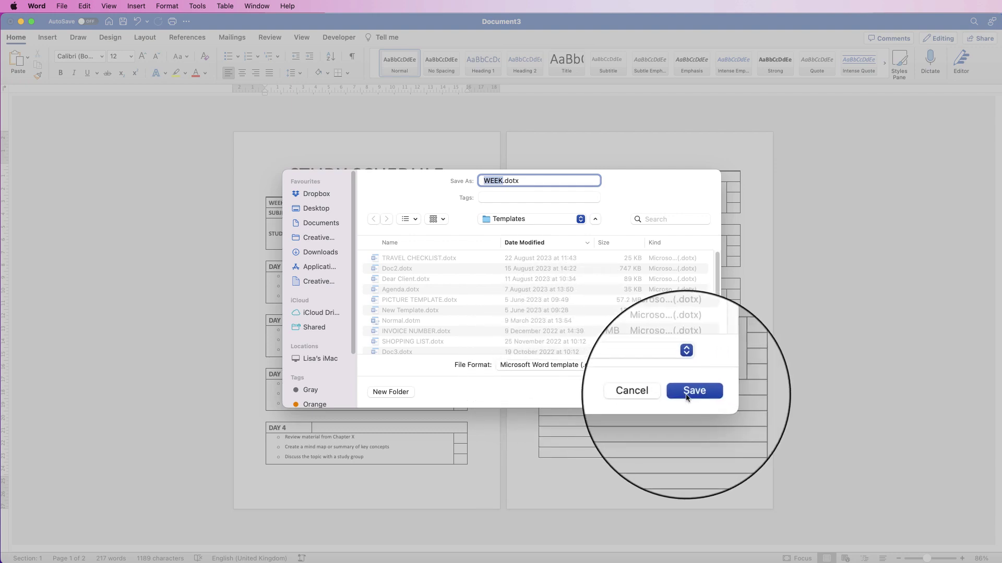
click(646, 395)
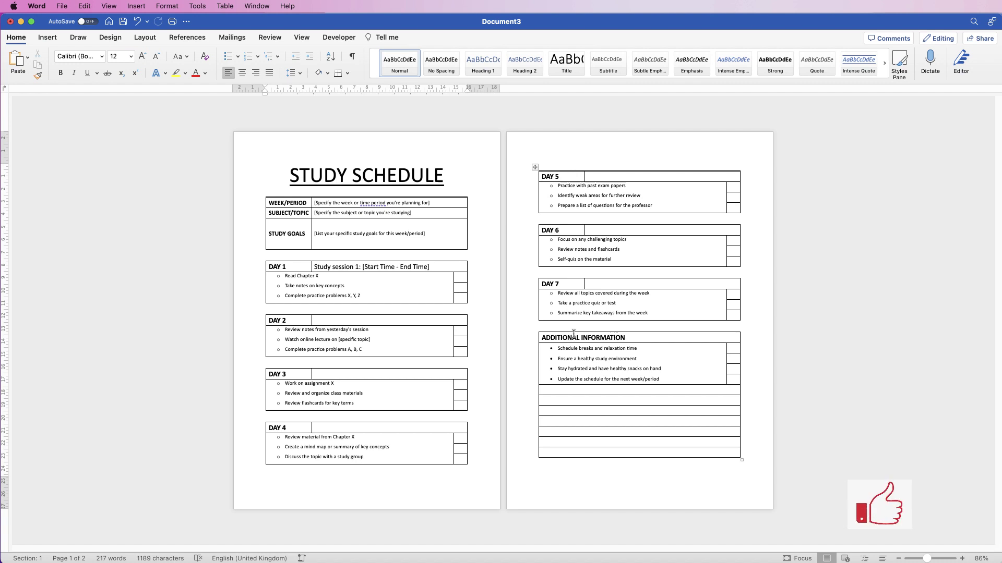
key(super+z)
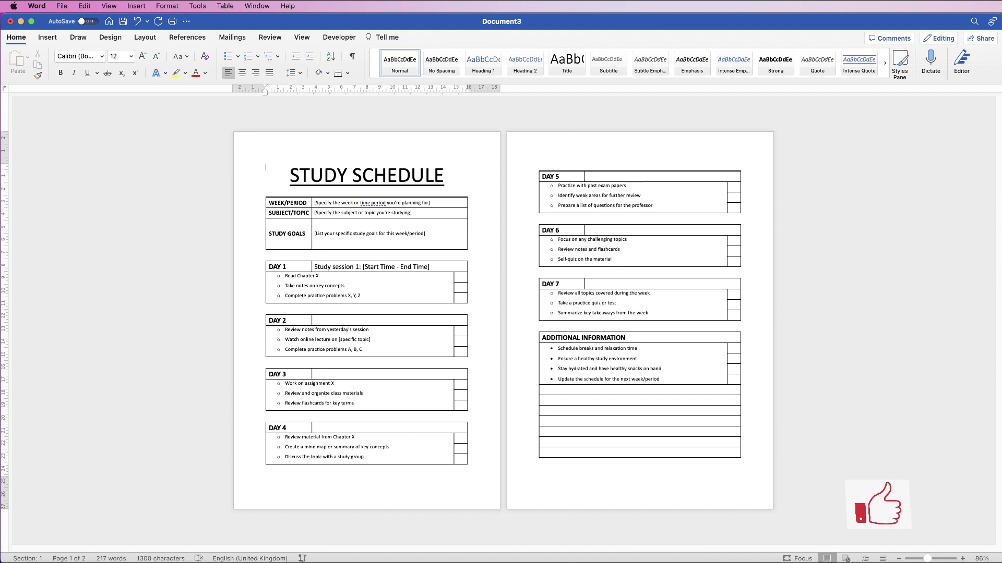